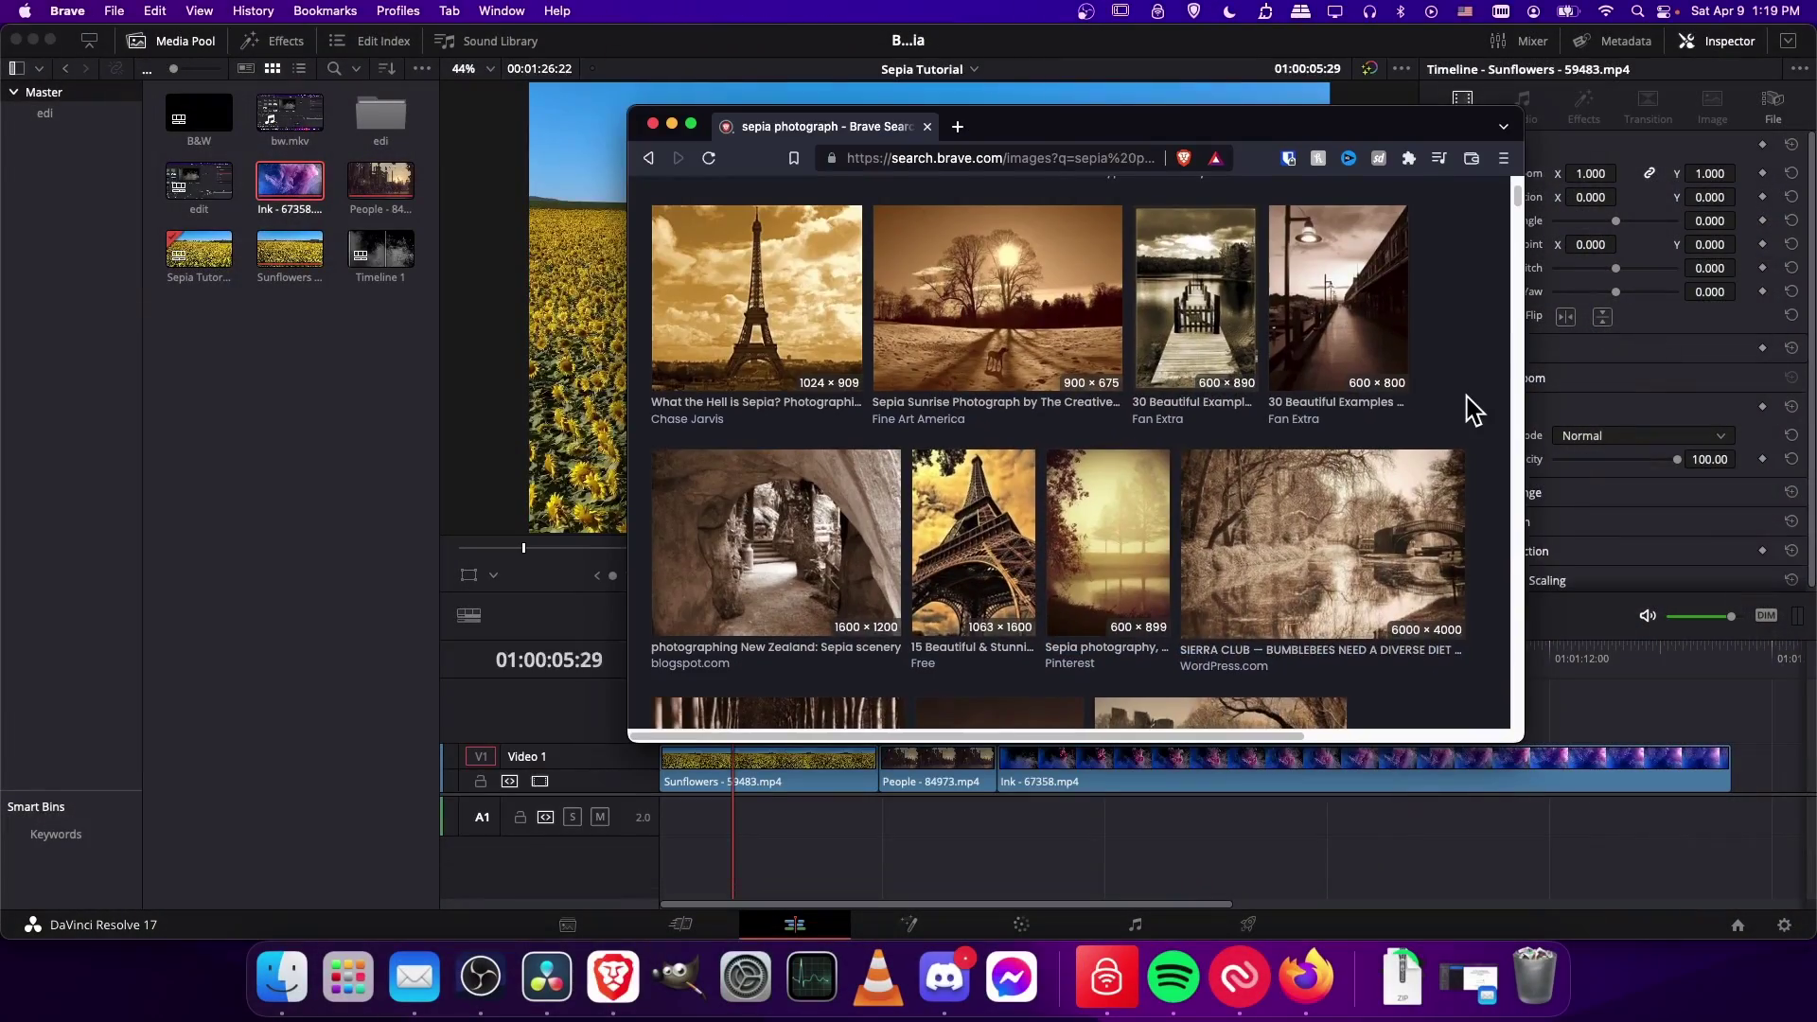
Step: Browse Brave's sepia photograph results, then minimize Brave to reveal Resolve's three-clip timeline
scroll(1474, 410, "up", 1)
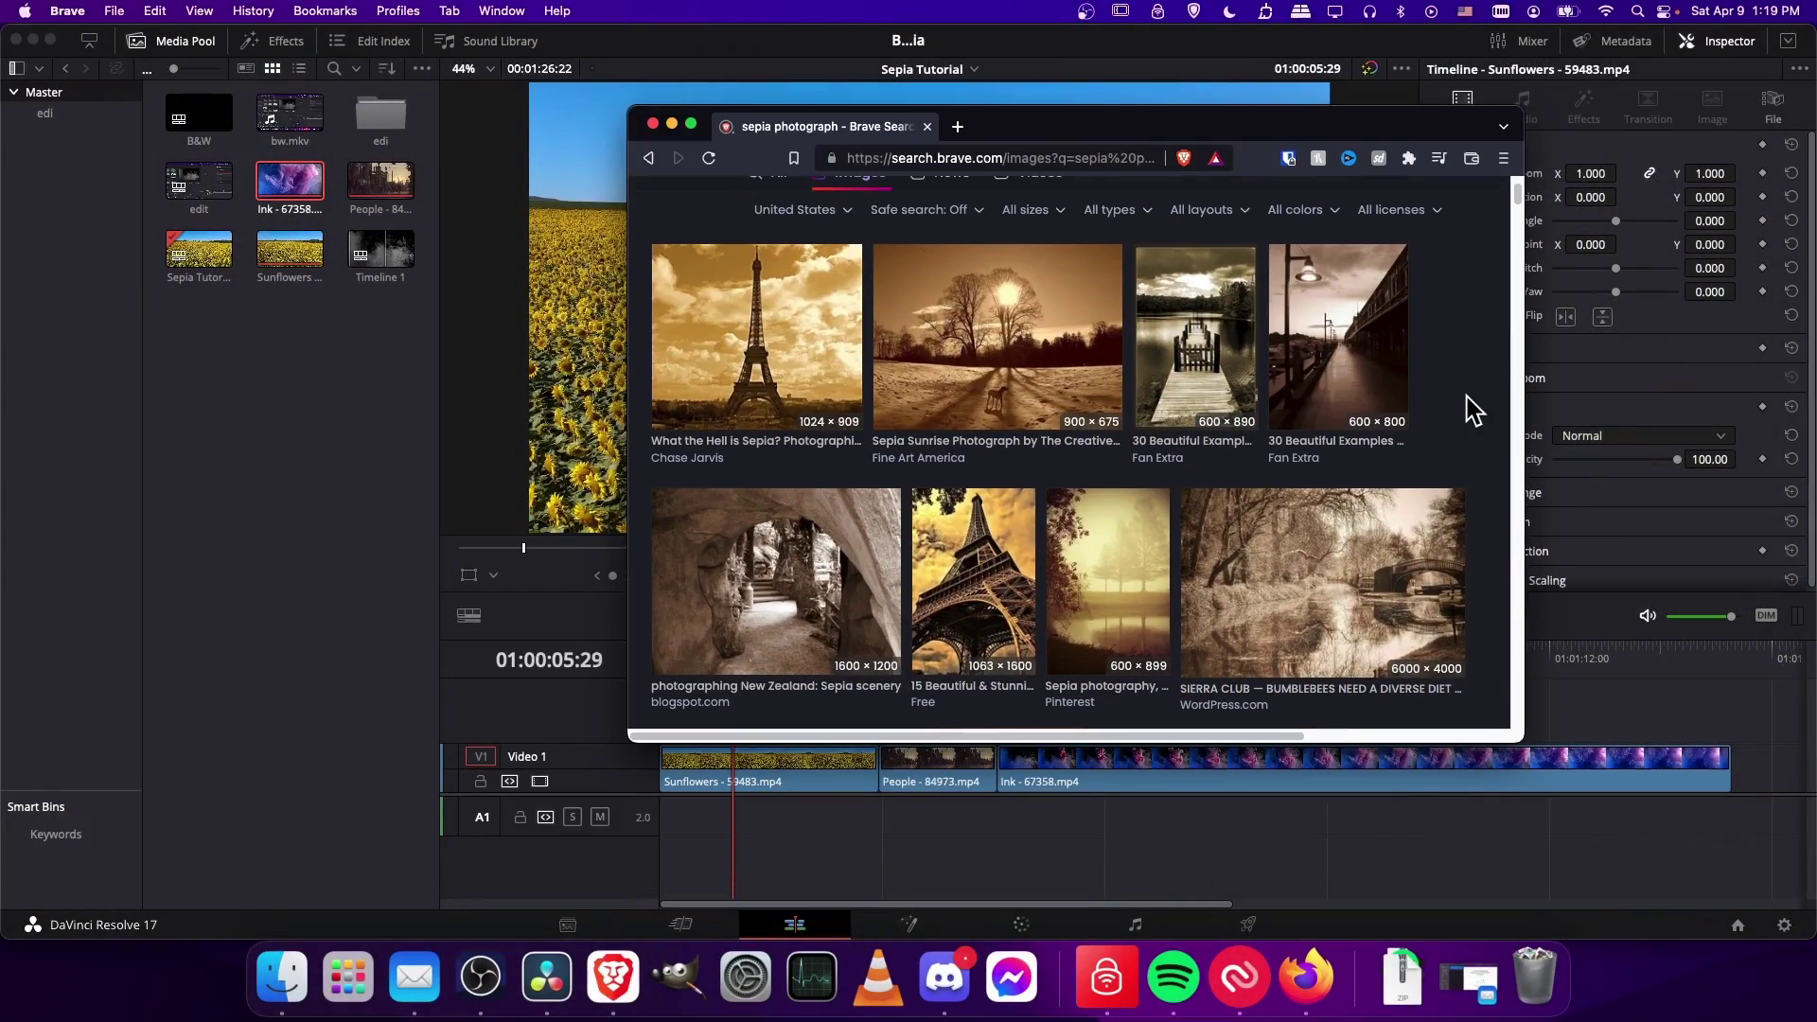
scroll(1474, 410, "down", 5)
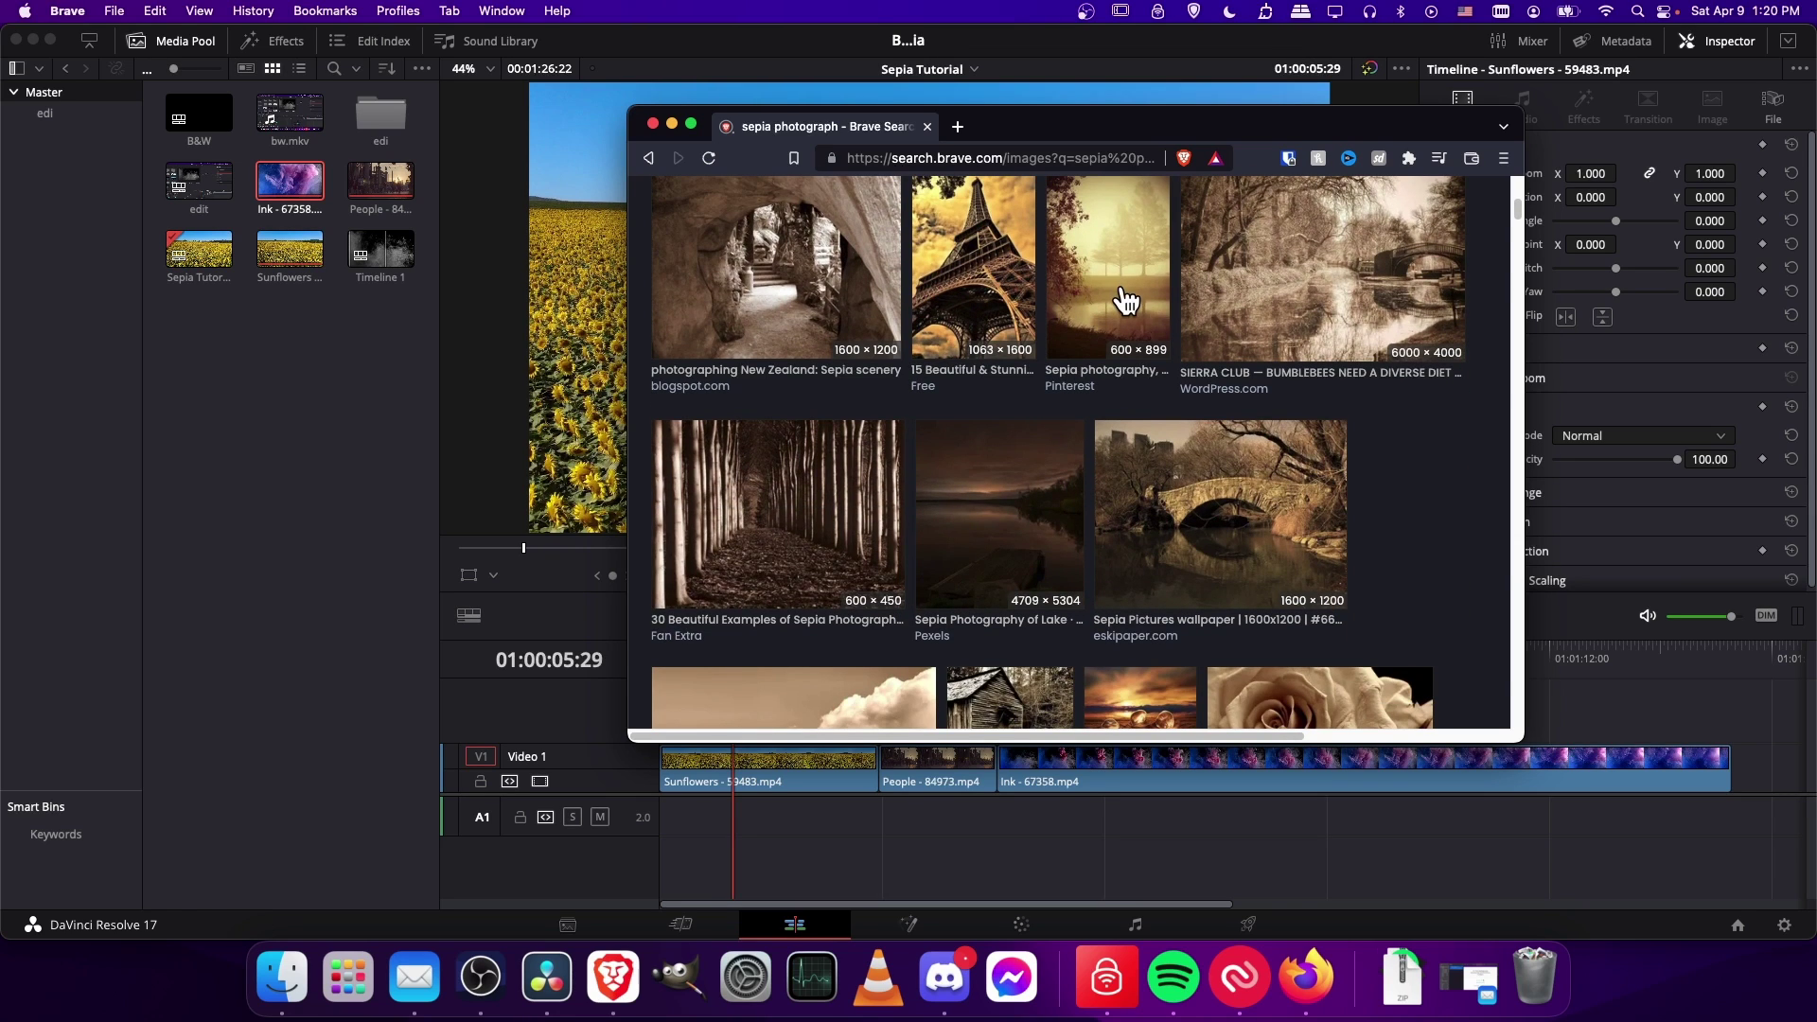
double_click(1134, 122)
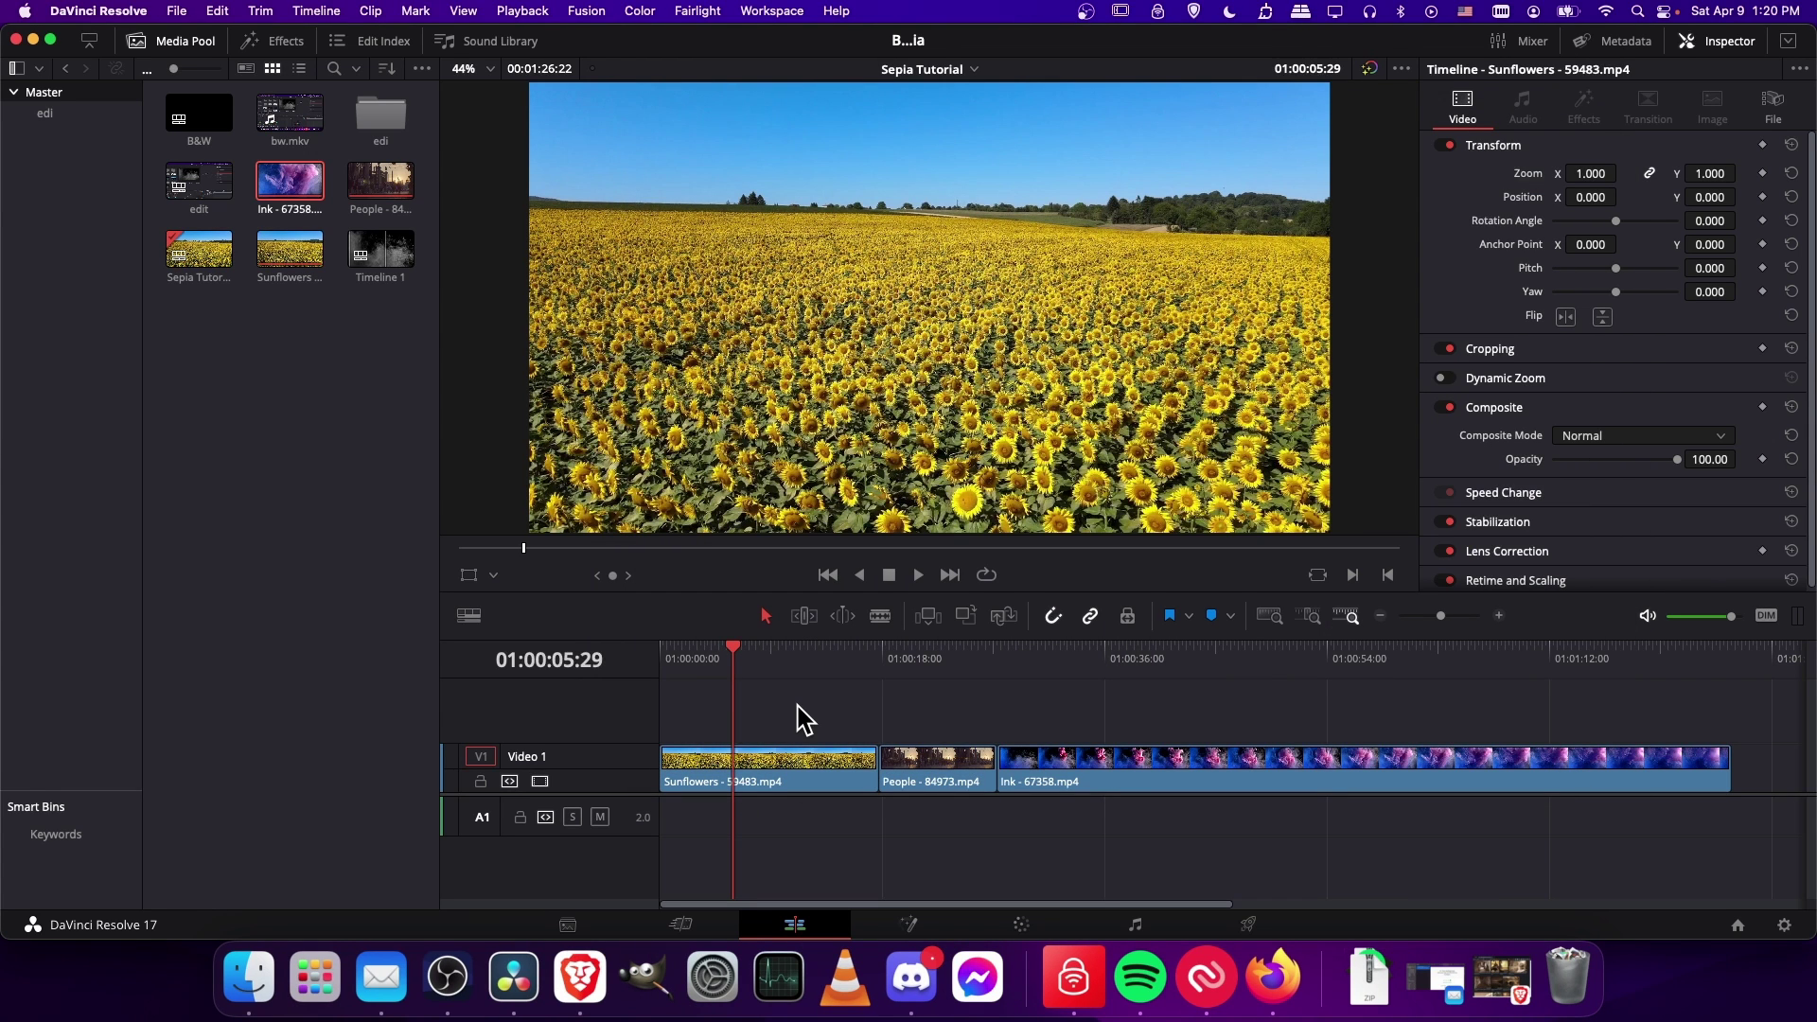
Step: Open the Sunflowers clip on the Color page and widen the node editor around node 01
left_click(802, 782)
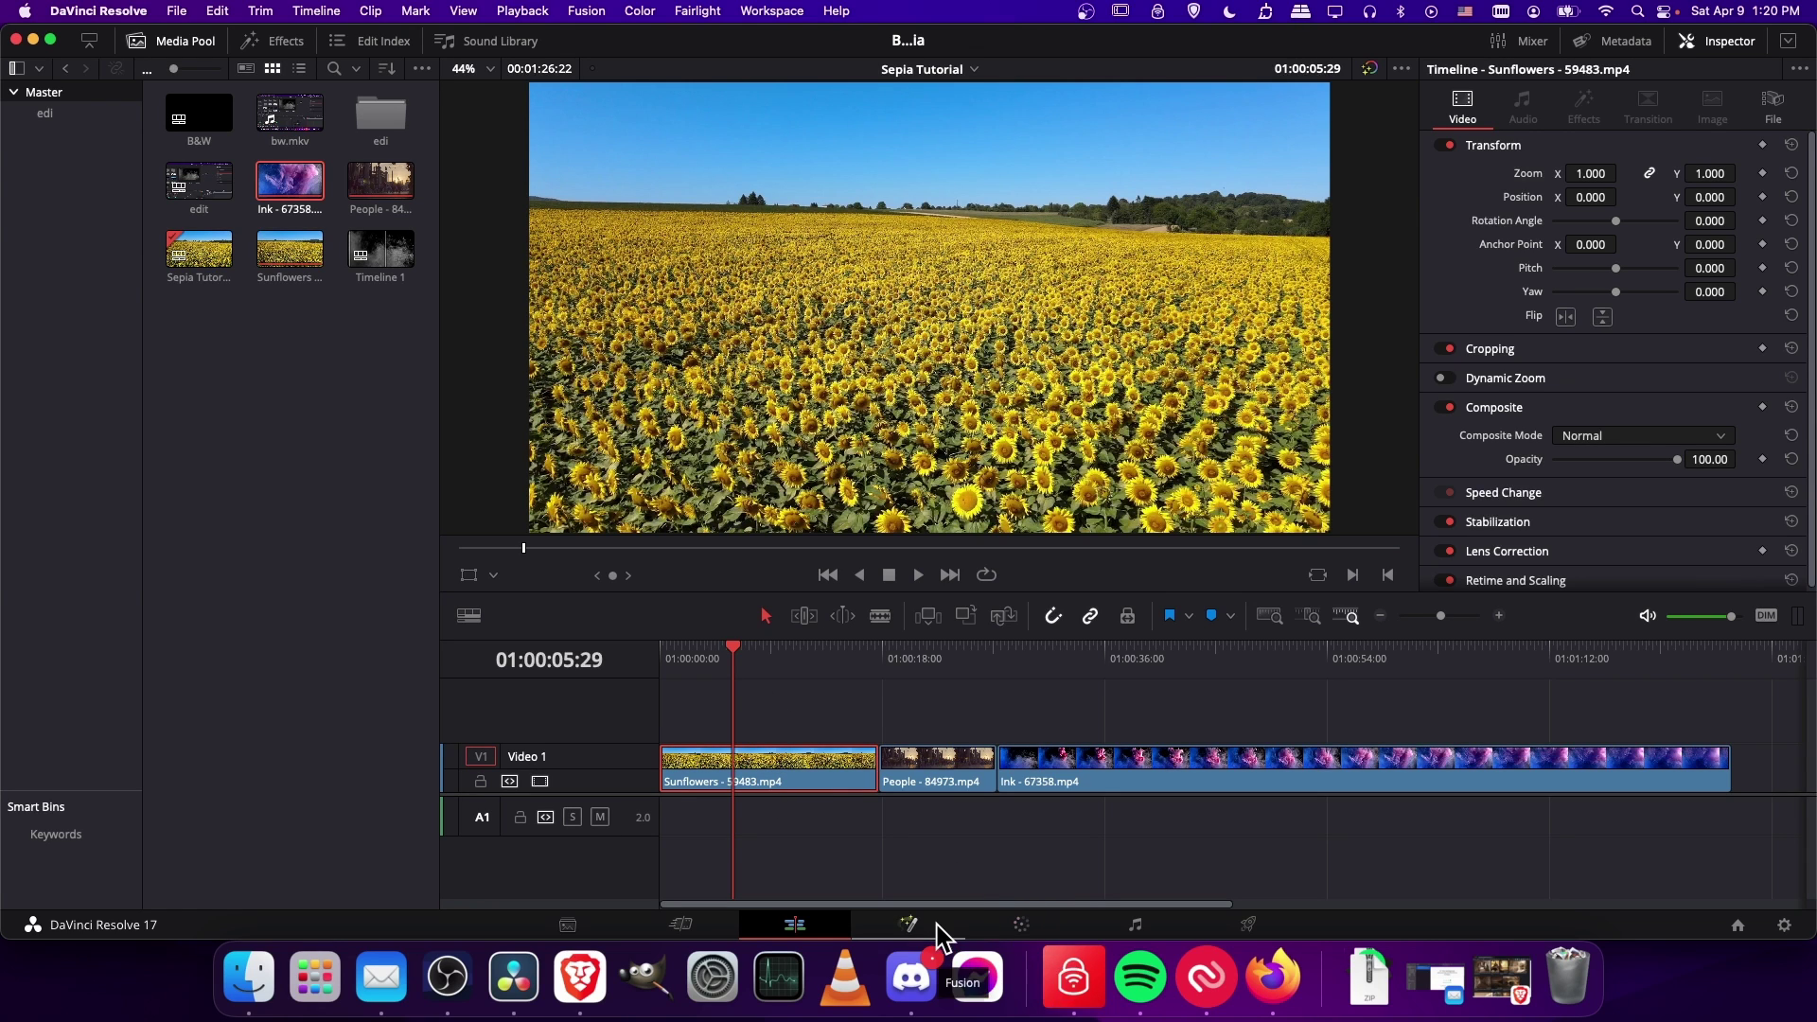
left_click(1022, 926)
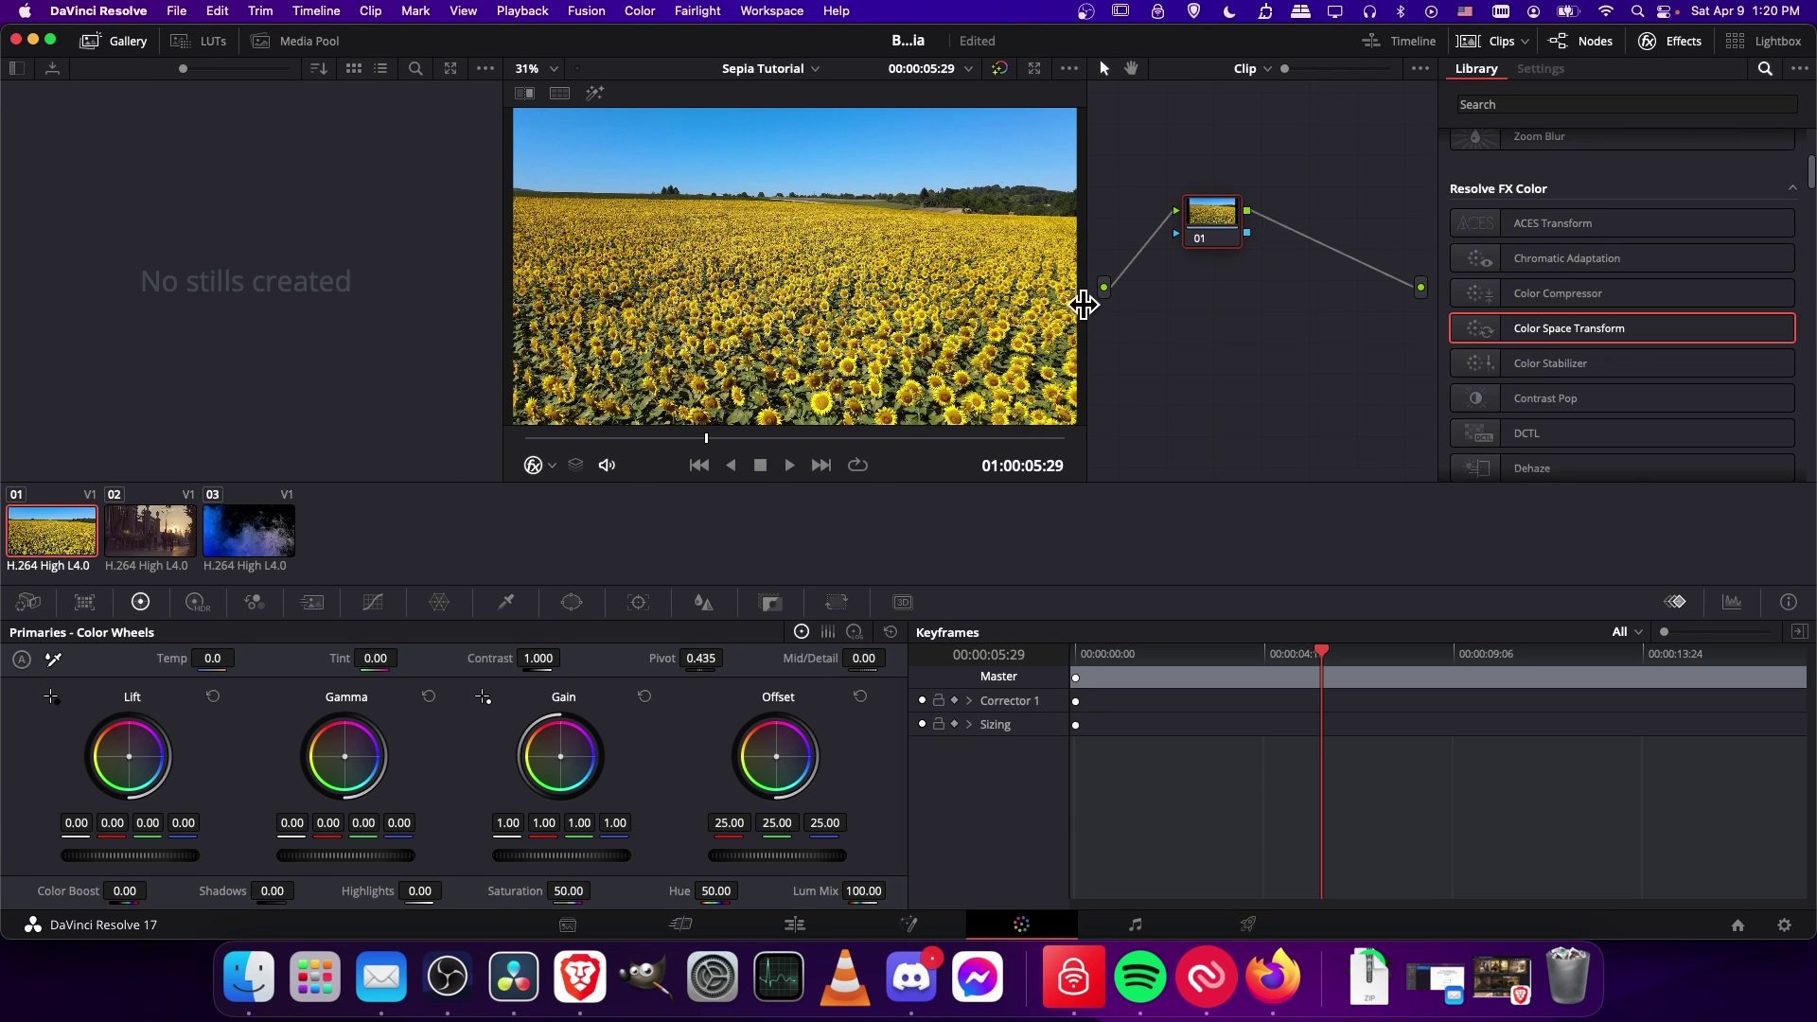
left_click_drag(1087, 297, 1058, 248)
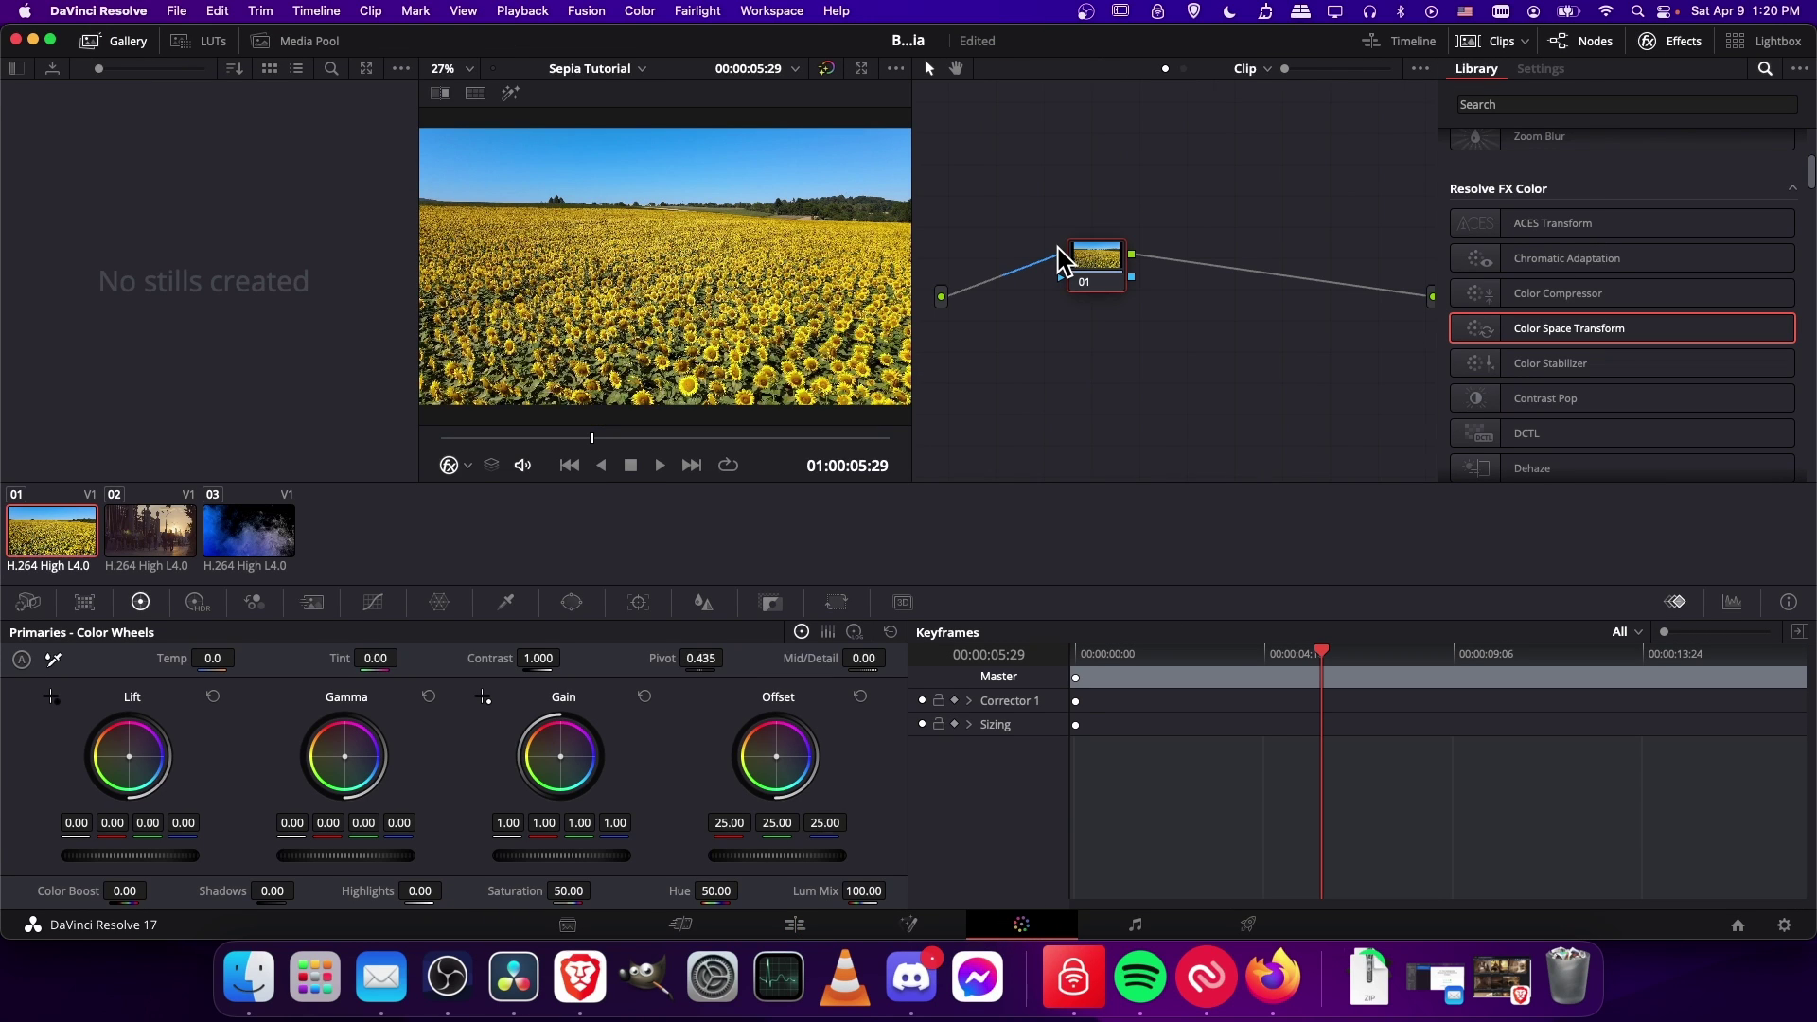
left_click_drag(1080, 278, 1074, 291)
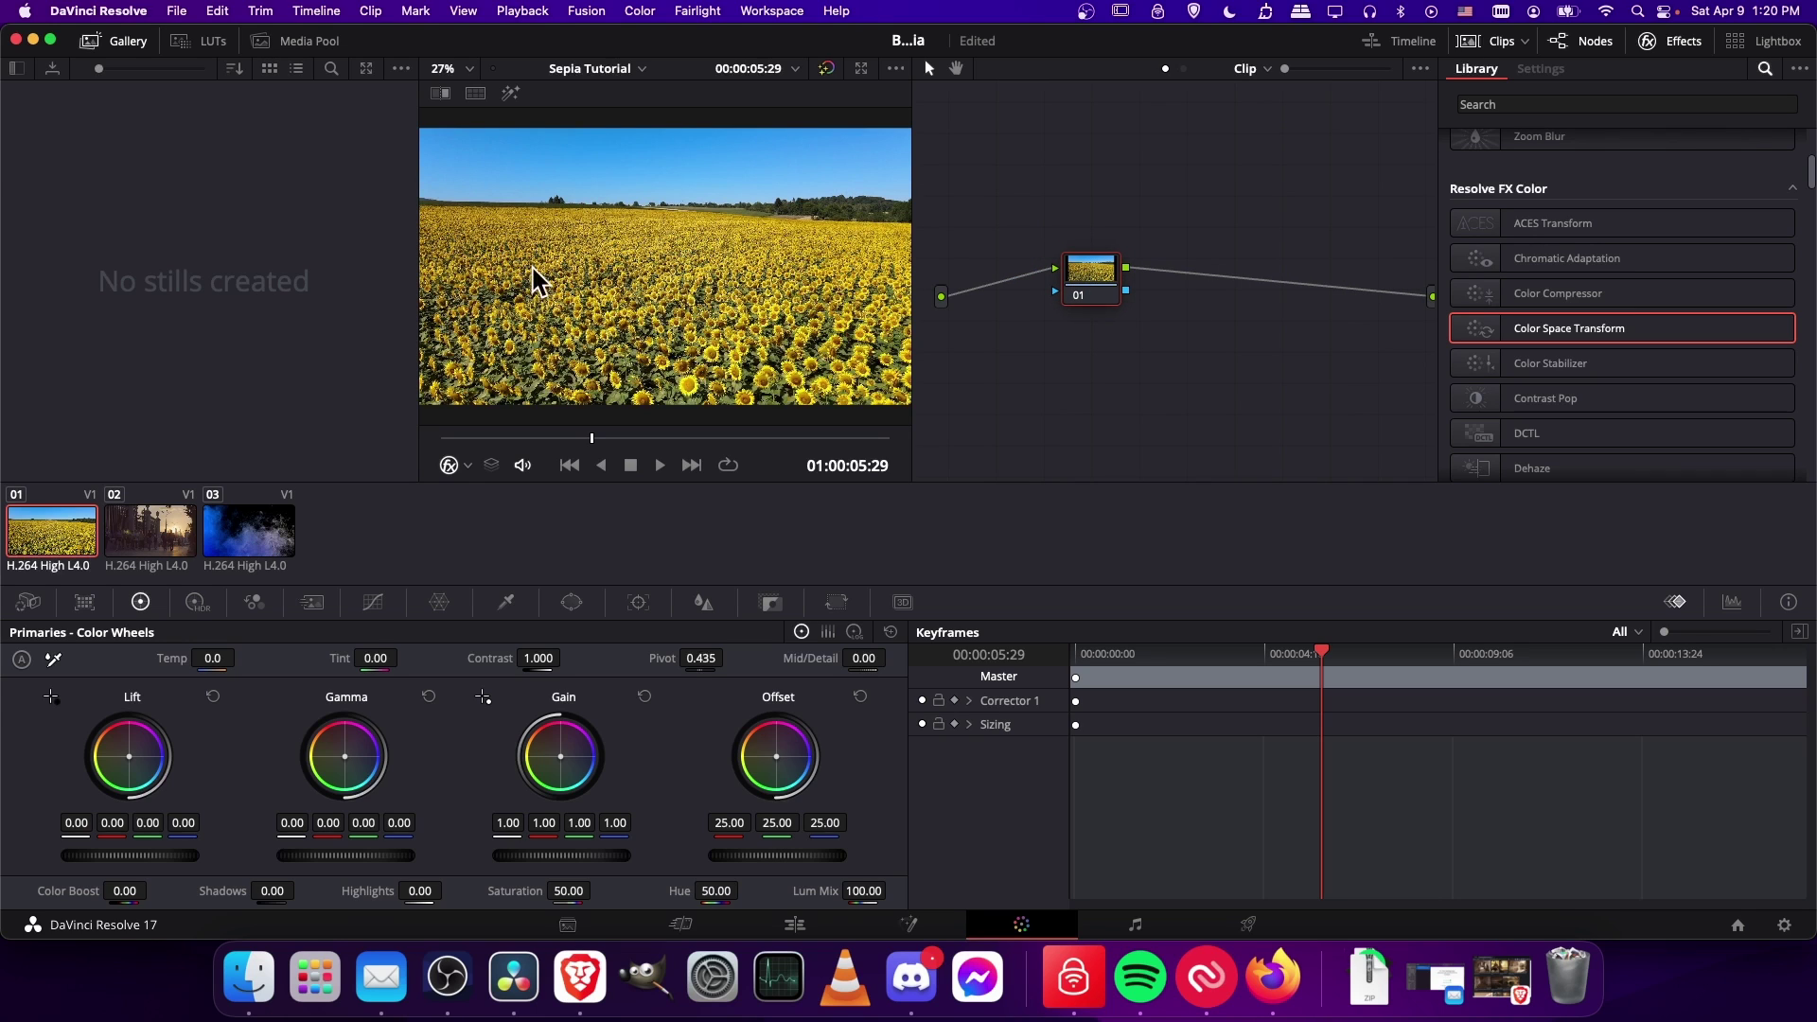
right_click(1194, 266)
Step: Add a corrector node 02 and place it up-right of node 01
mouse_move(1223, 294)
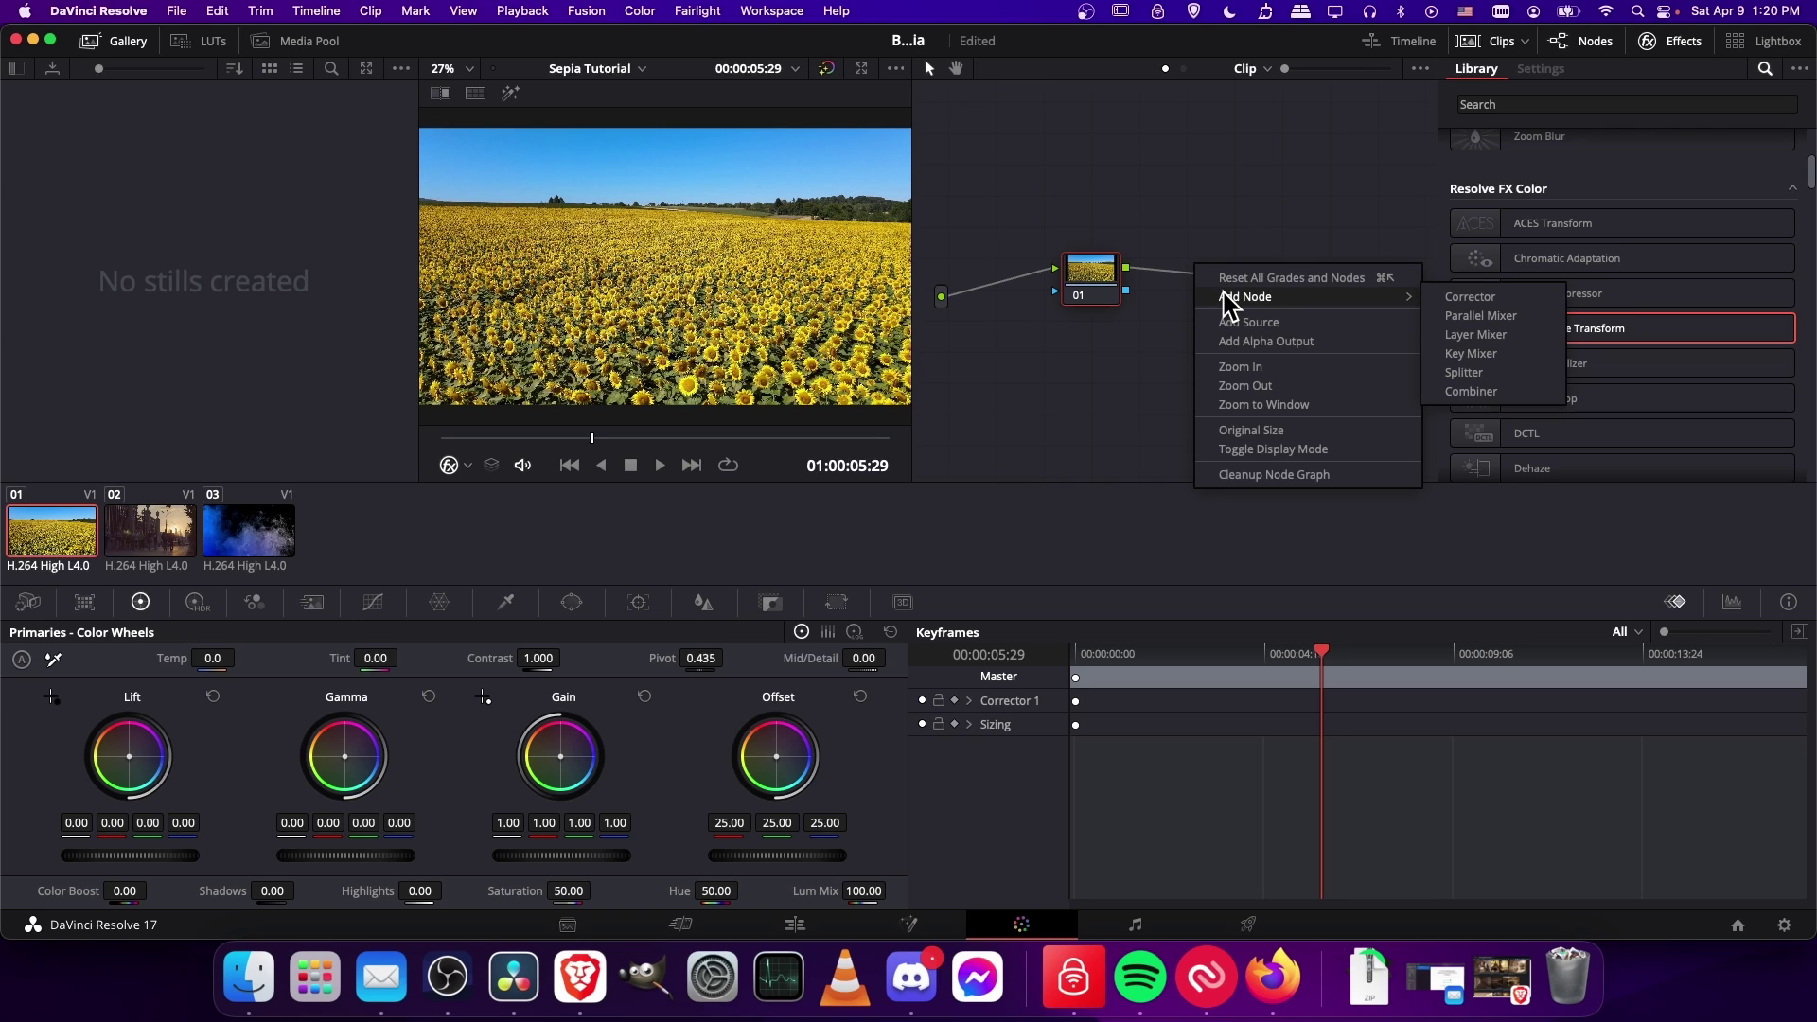
left_click(1470, 297)
left_click_drag(1191, 275, 1220, 212)
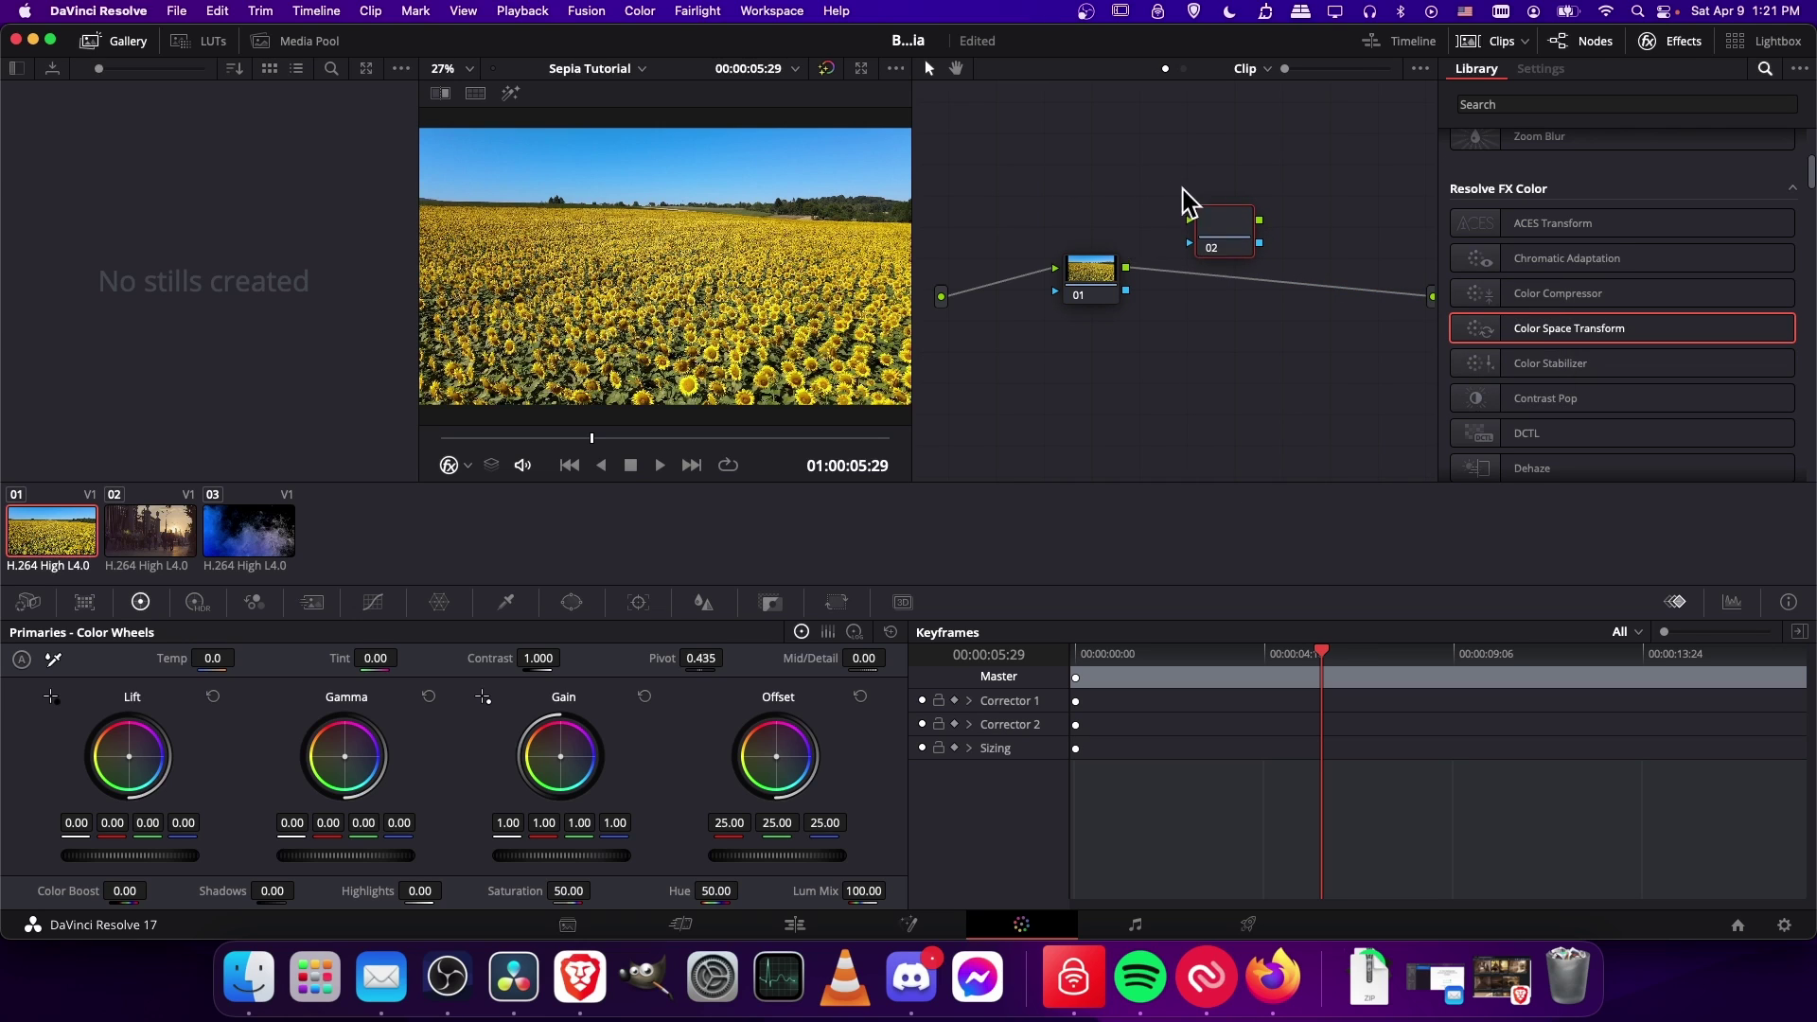
right_click(1138, 156)
left_click(1225, 123)
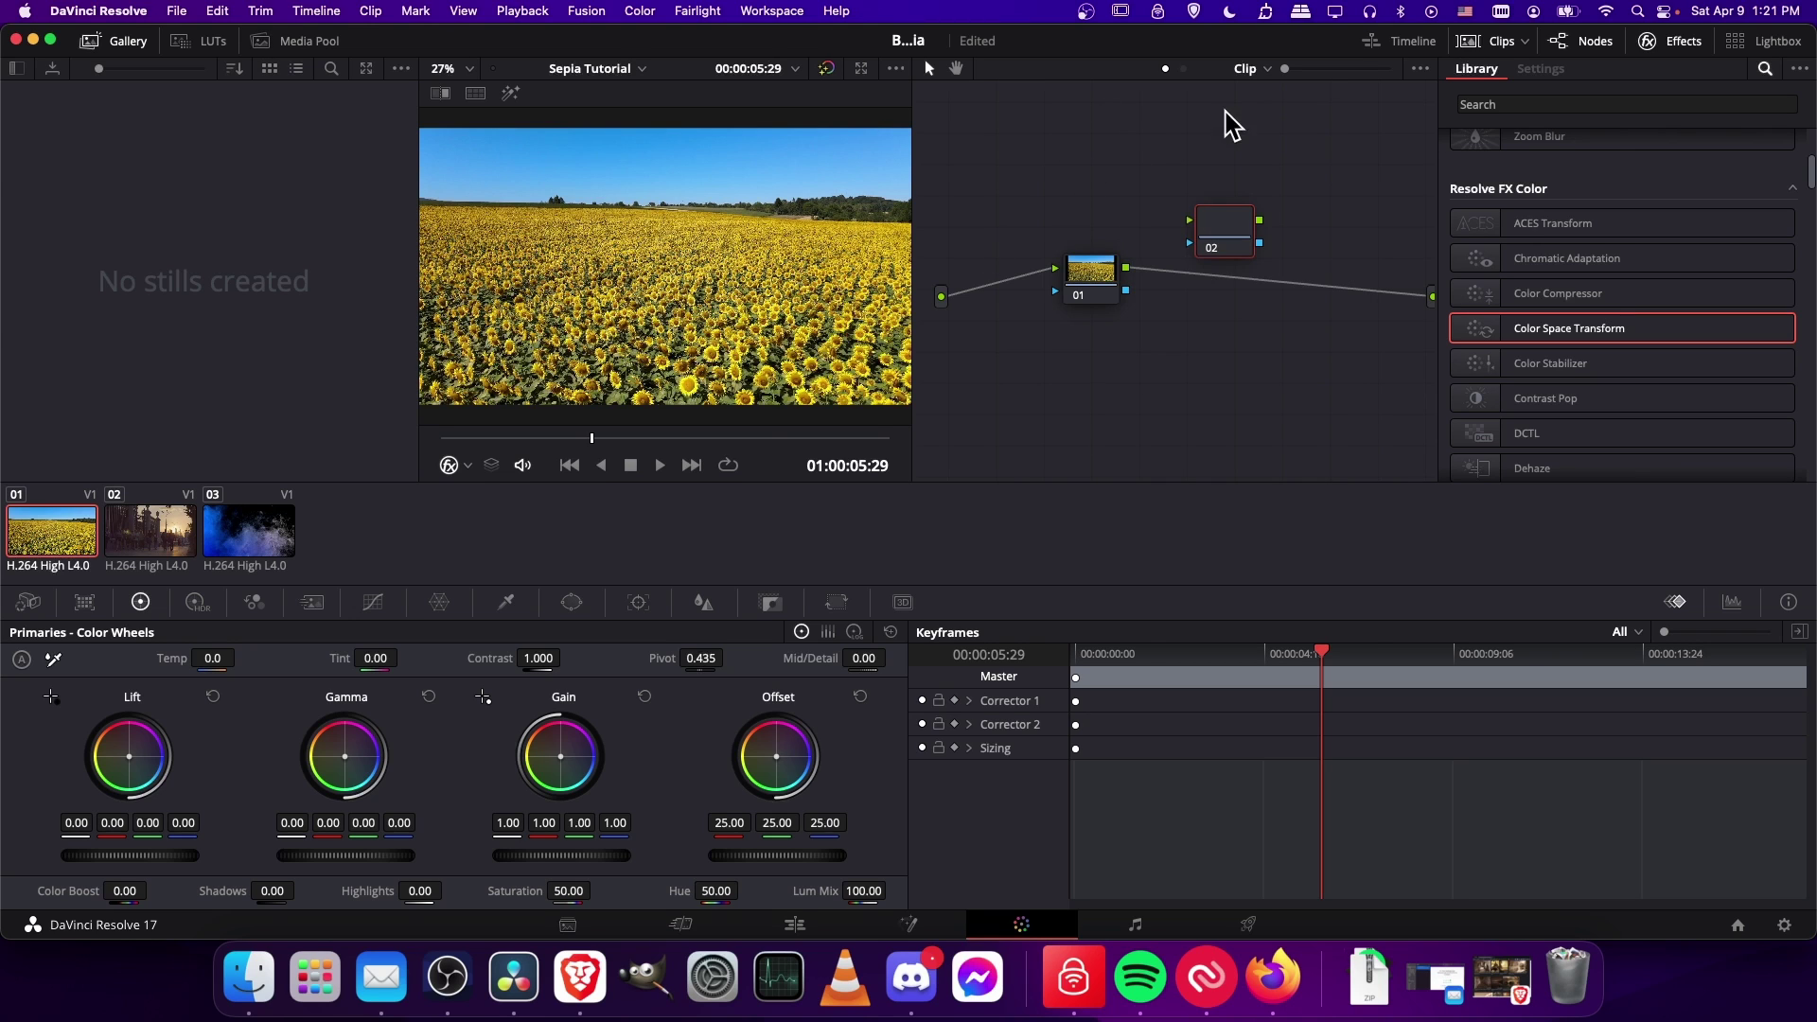
Step: Rewire the graph so node 01 feeds node 02, which feeds the output
left_click(1586, 43)
left_click(1586, 44)
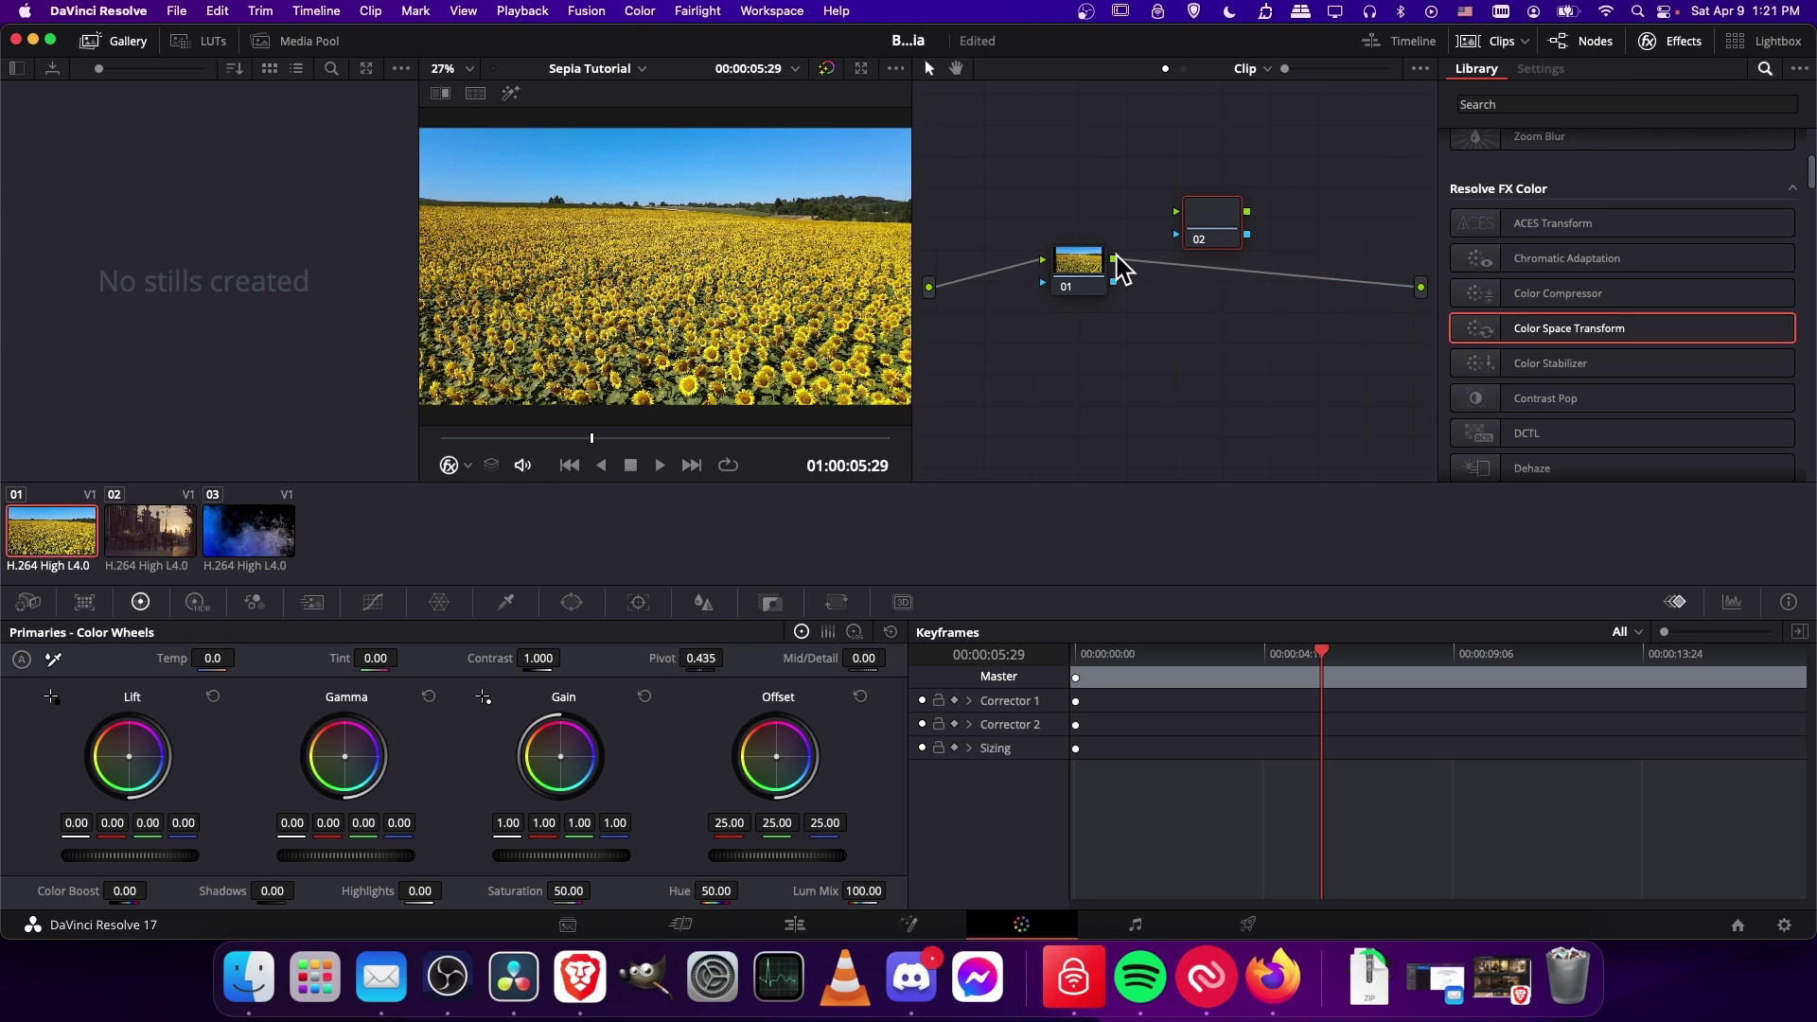
left_click_drag(1363, 289, 1231, 274)
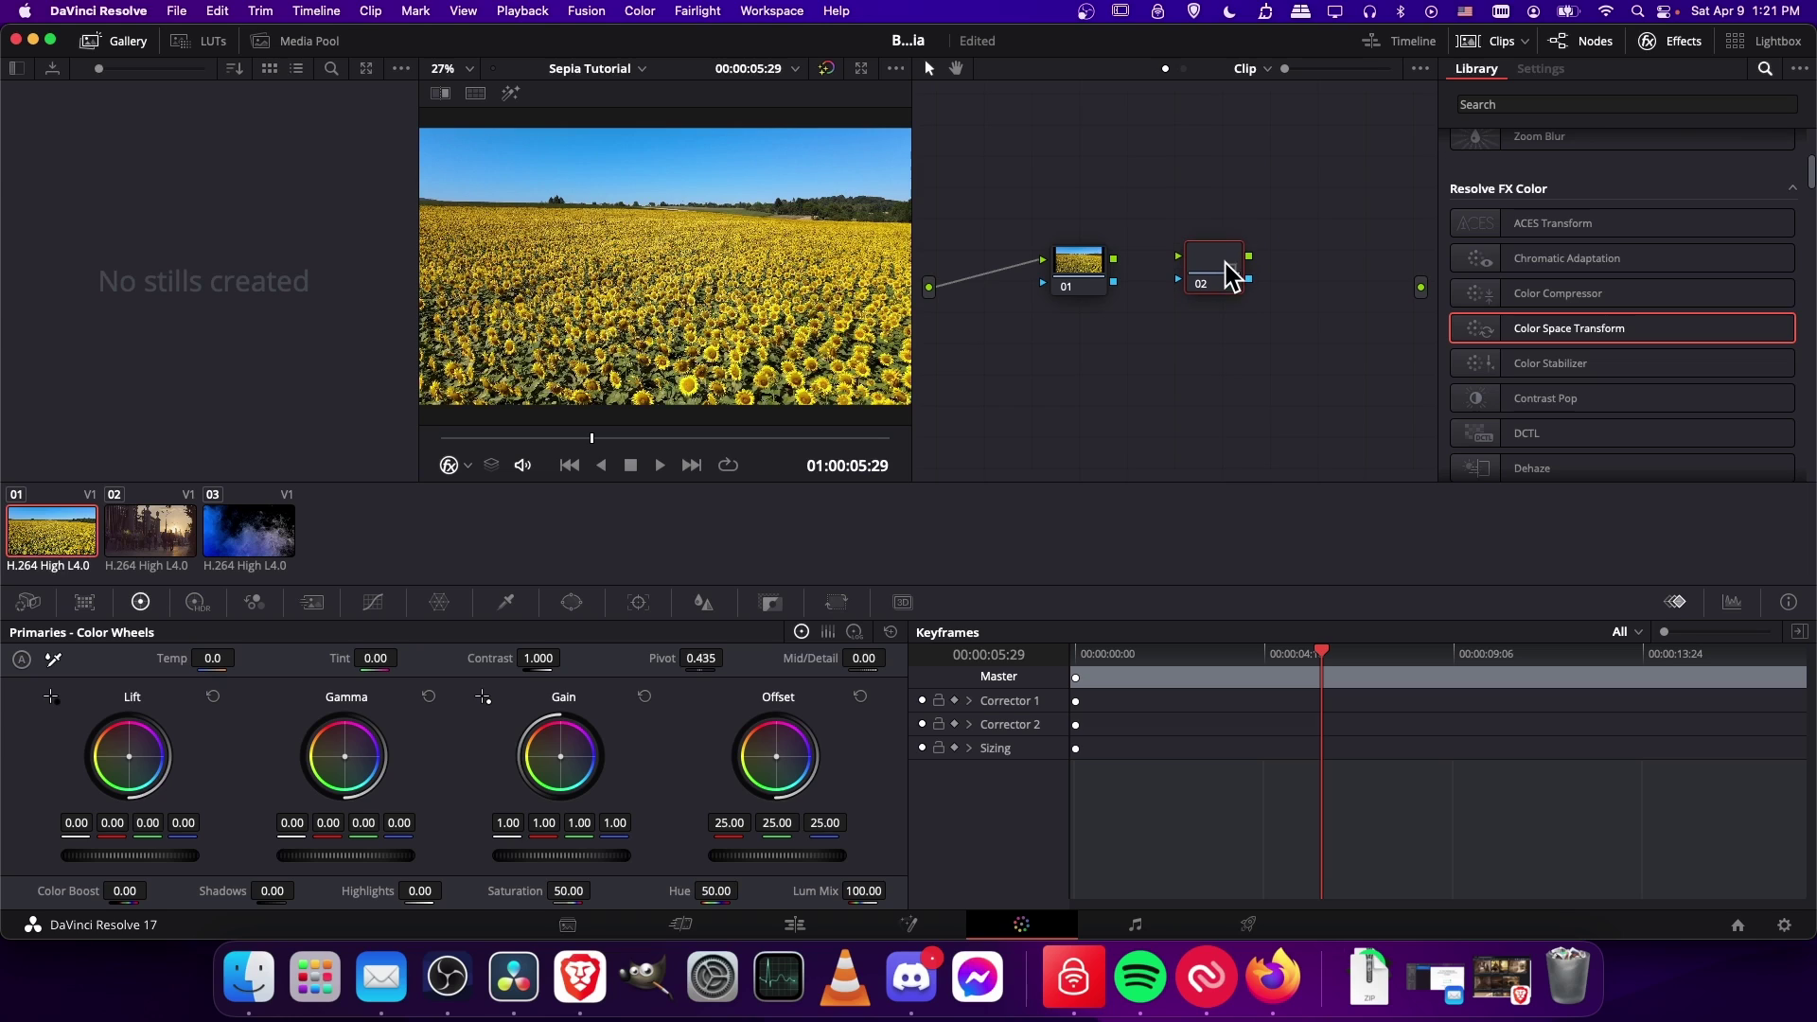
left_click_drag(1115, 258, 1421, 290)
left_click(1107, 267)
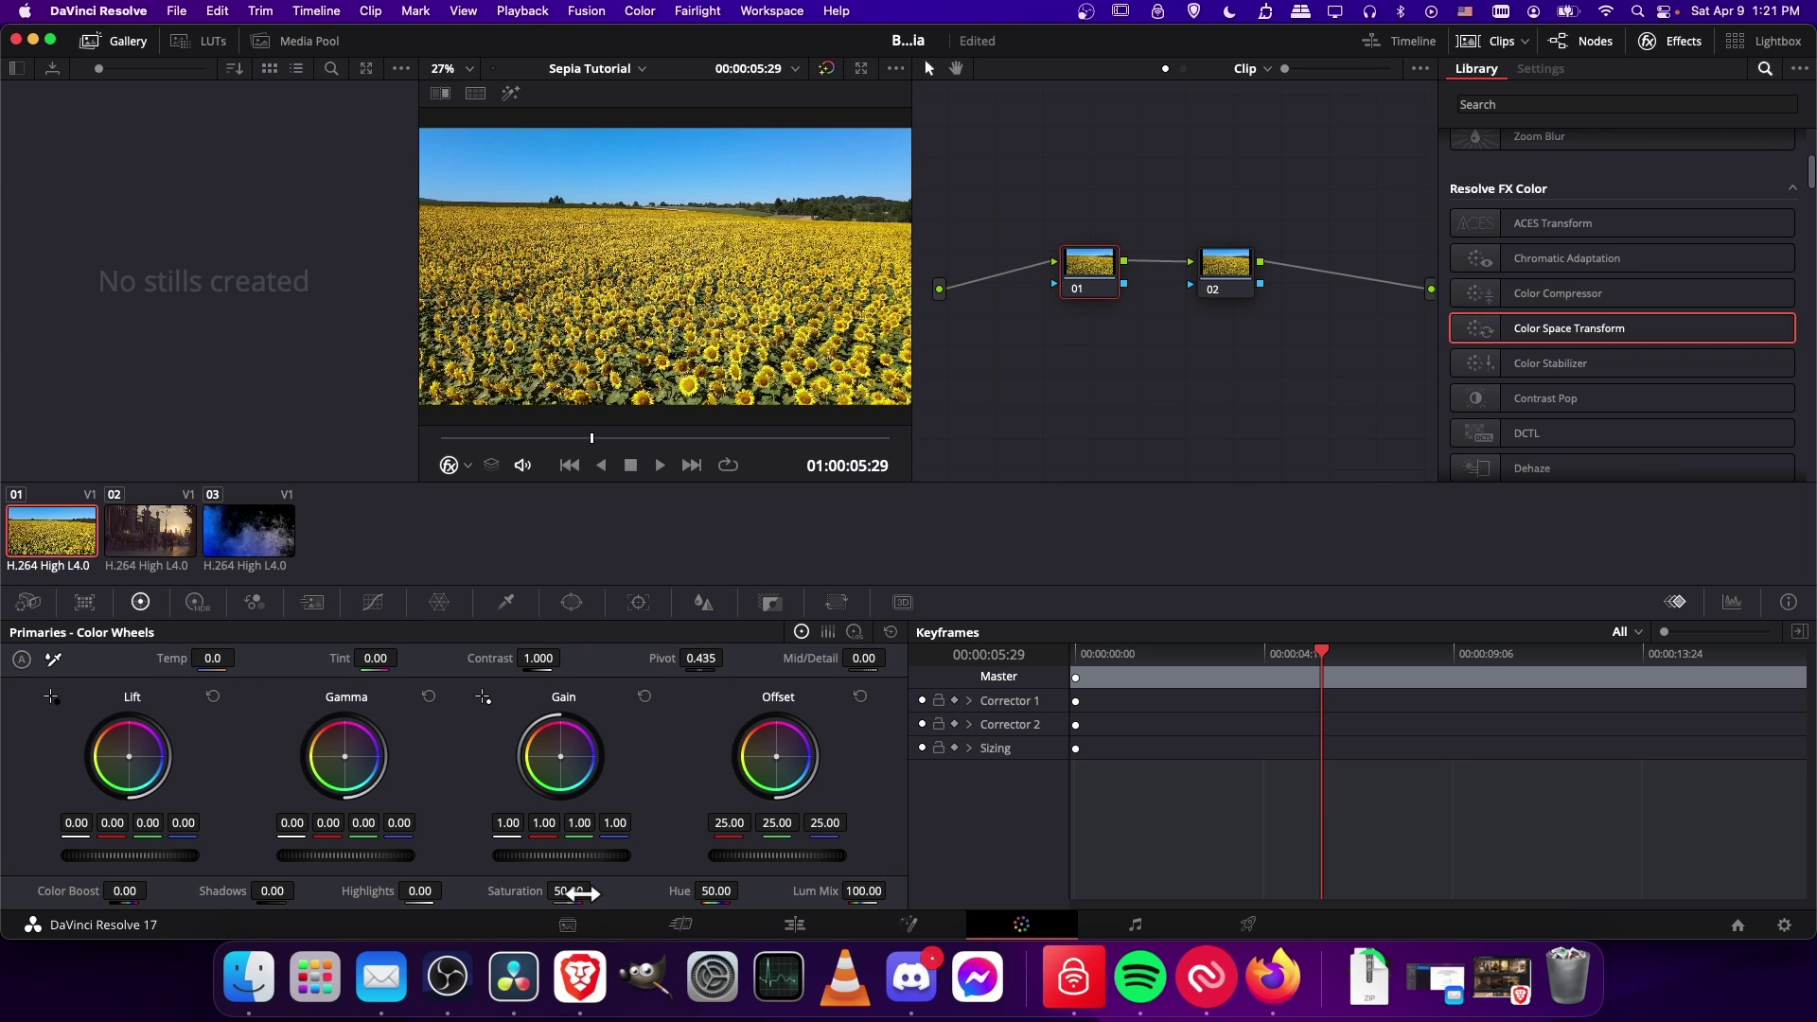
Step: Set node 01's Saturation to 0.00 for black and white, then select node 02
left_click_drag(578, 894, 530, 893)
left_click(1235, 280)
key("super+Tab")
scroll(1541, 438, "down", 5)
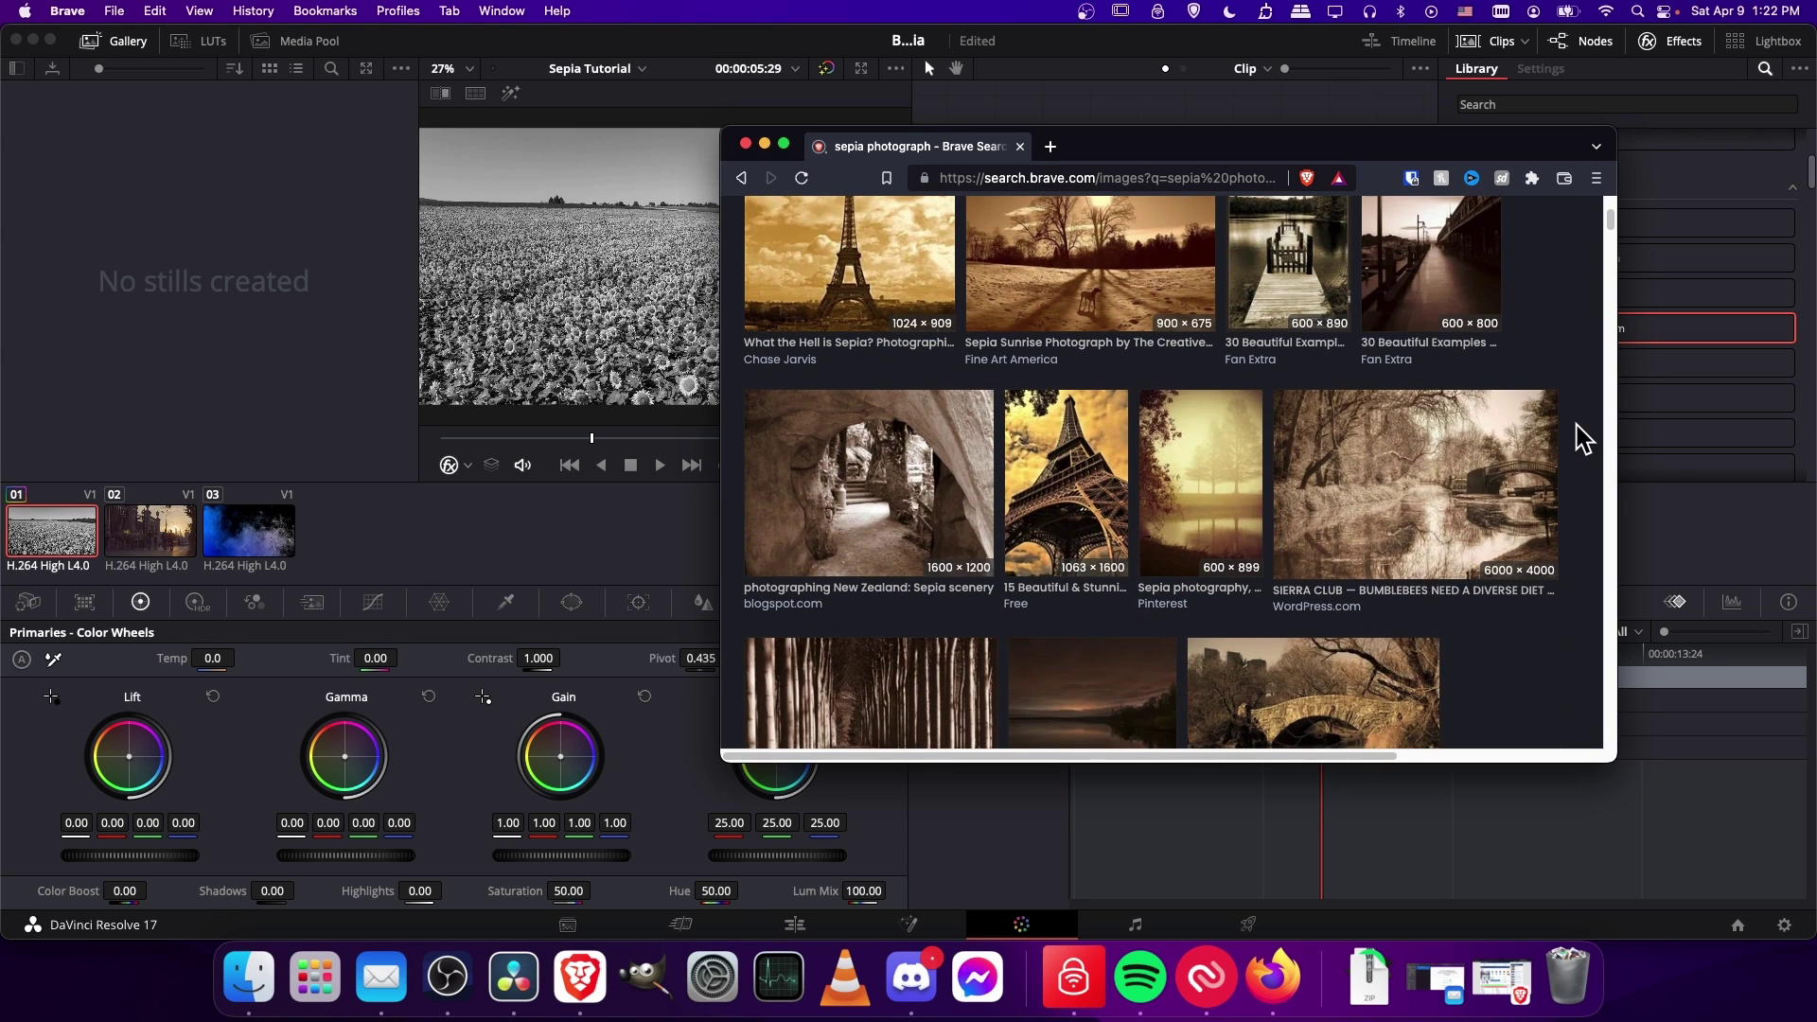
scroll(1584, 438, "down", 7)
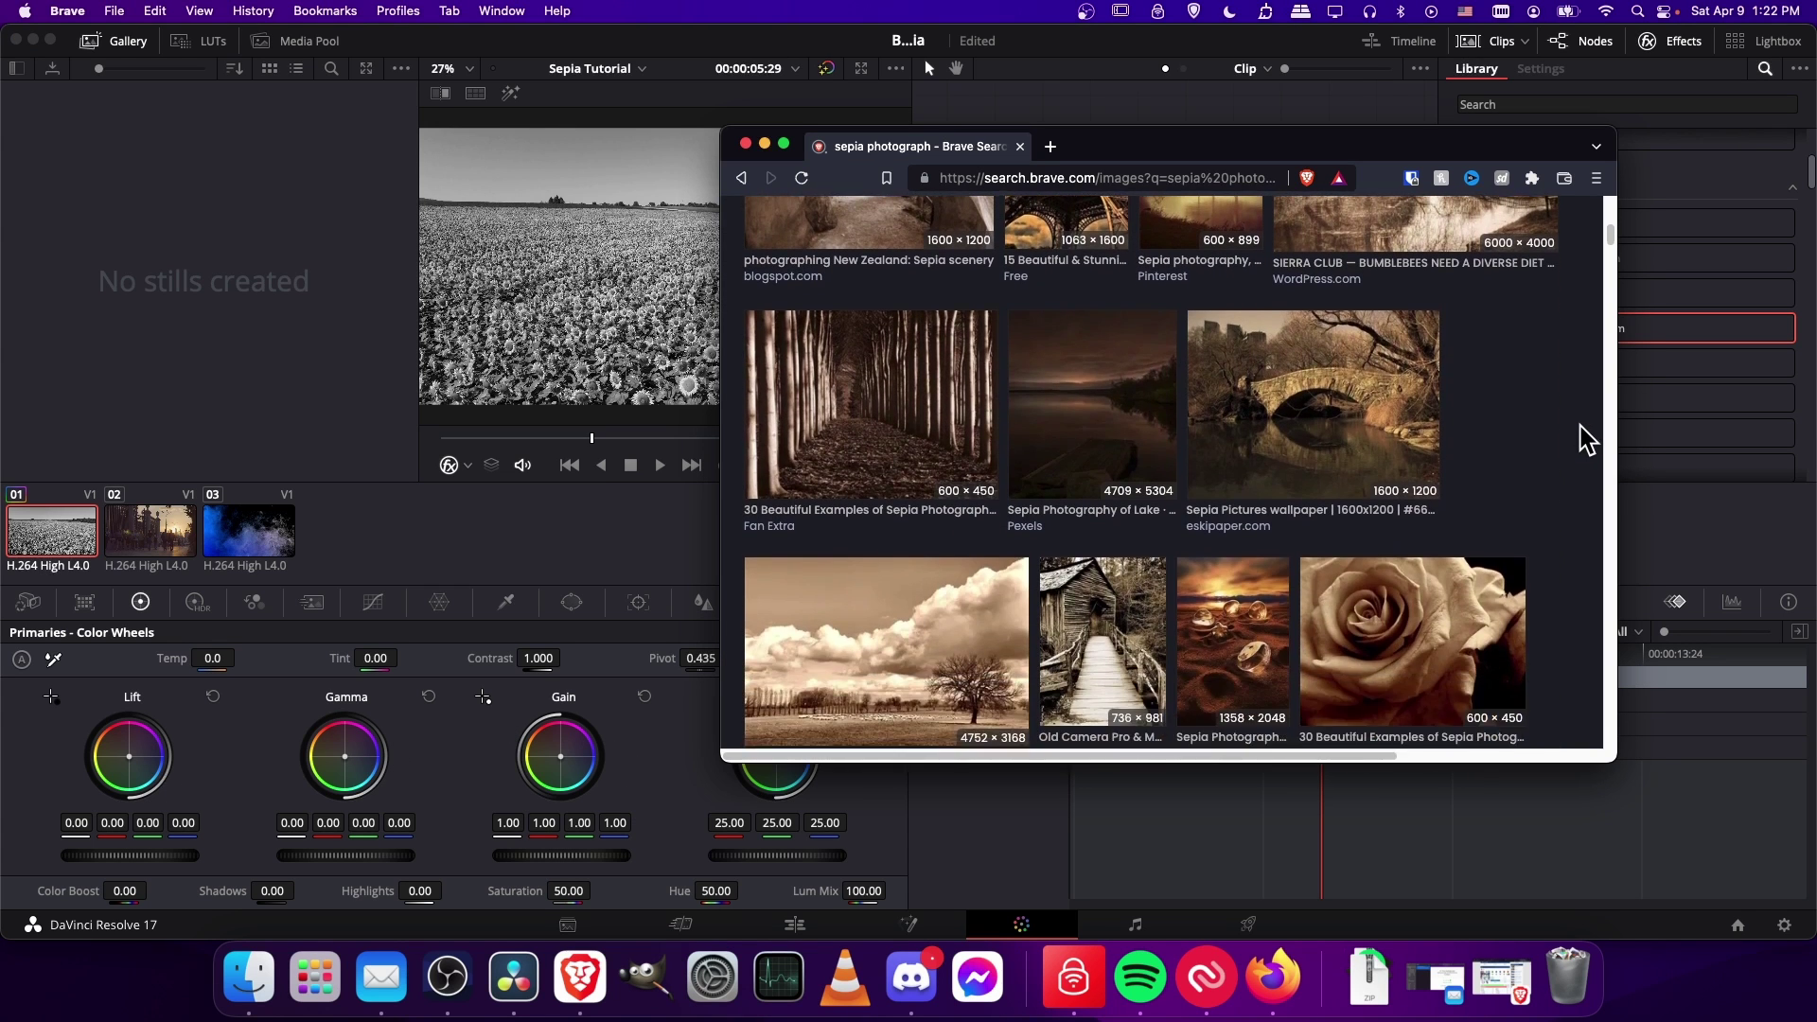
scroll(1581, 426, "down", 3)
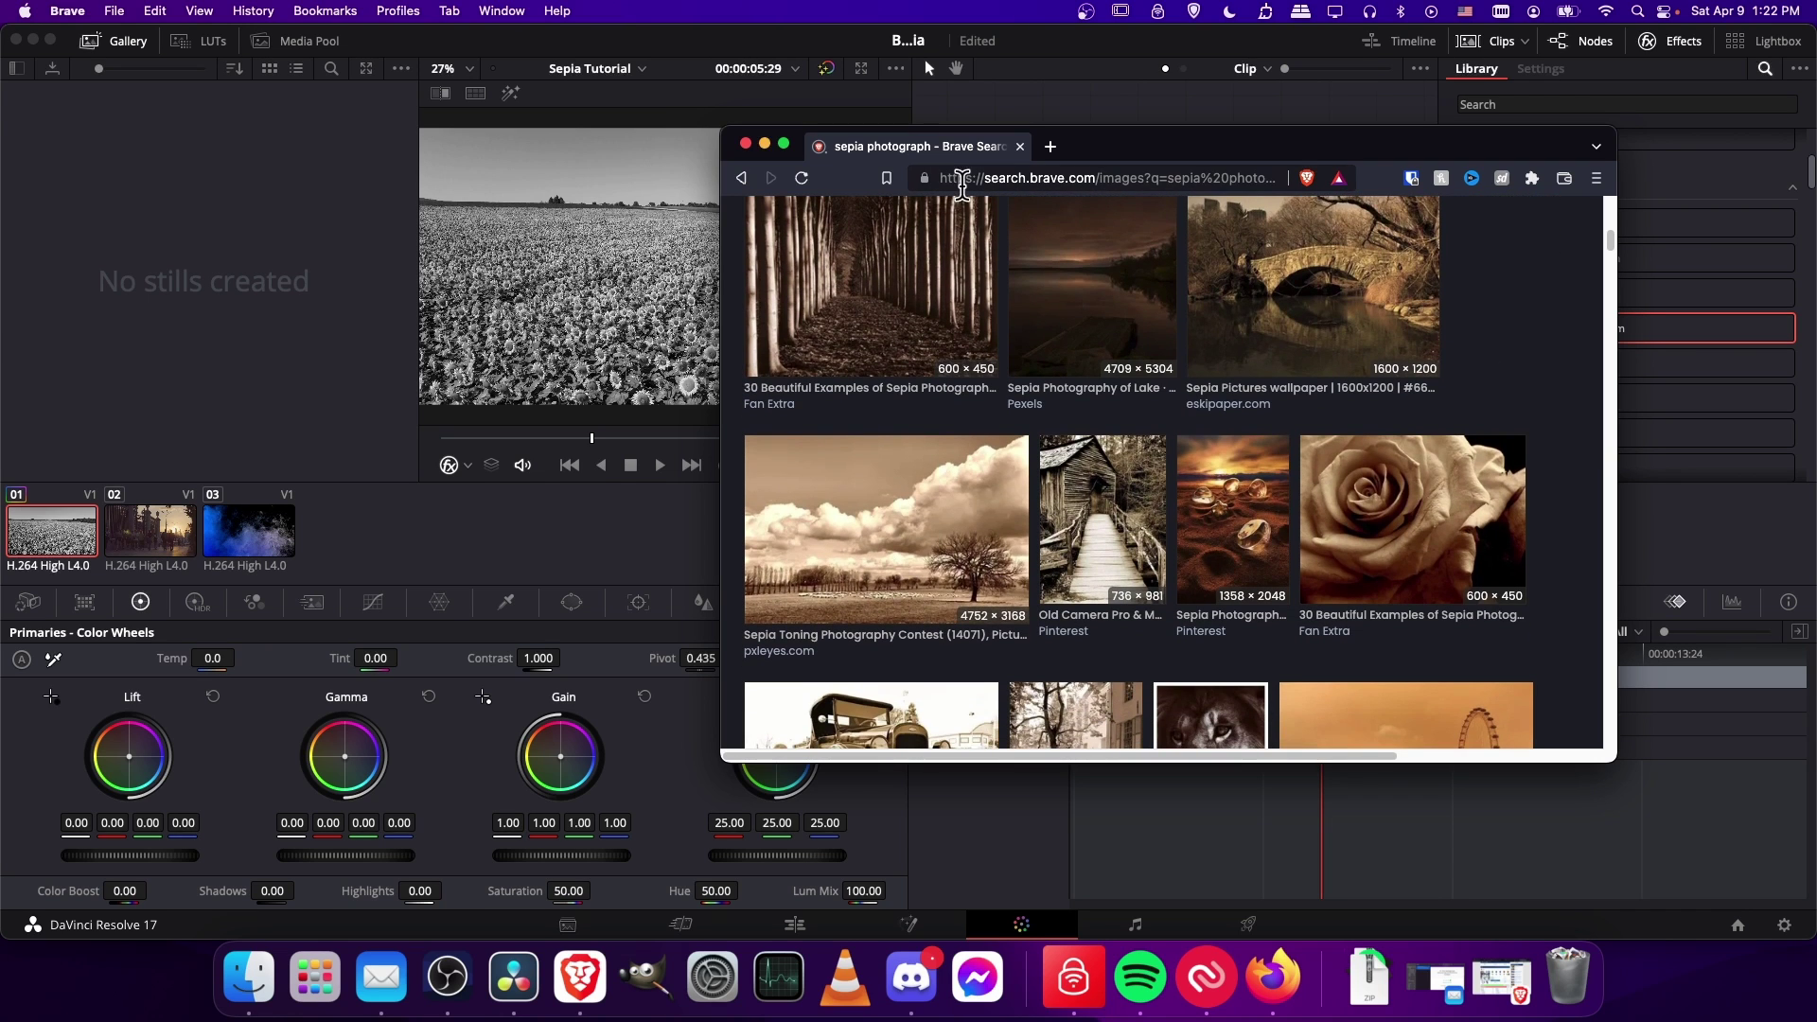
left_click(766, 144)
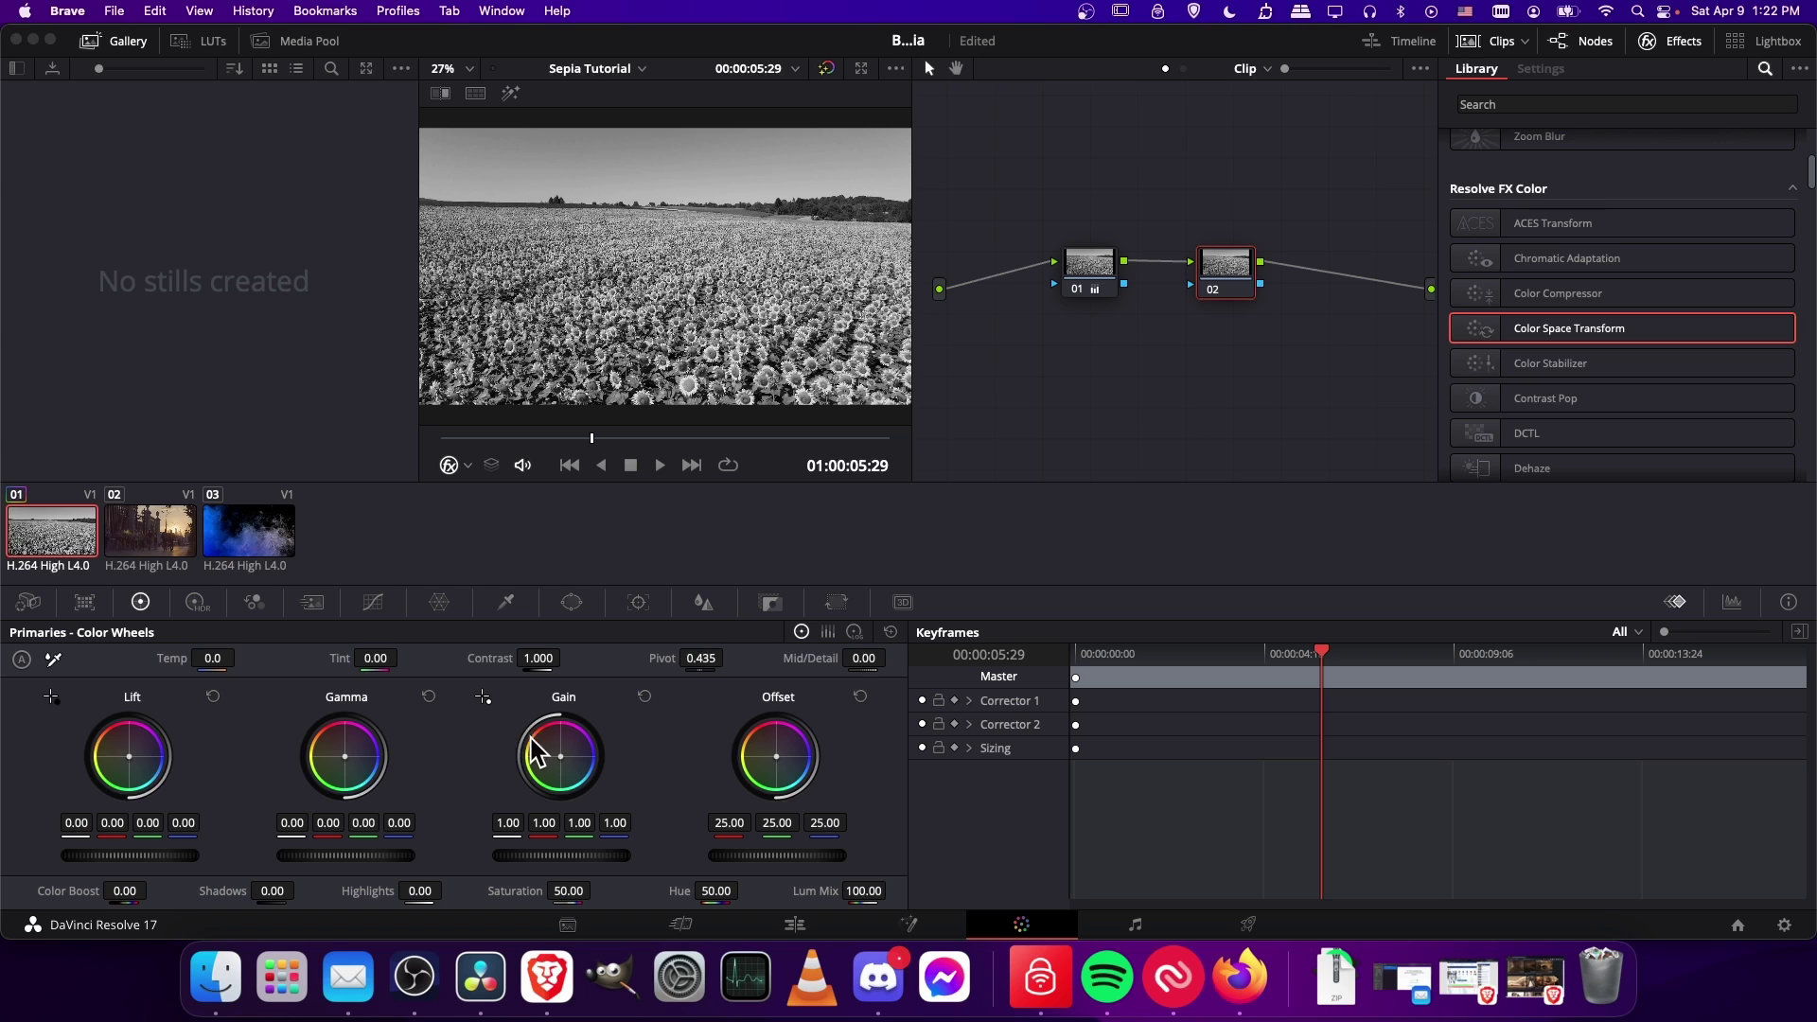
left_click(1534, 980)
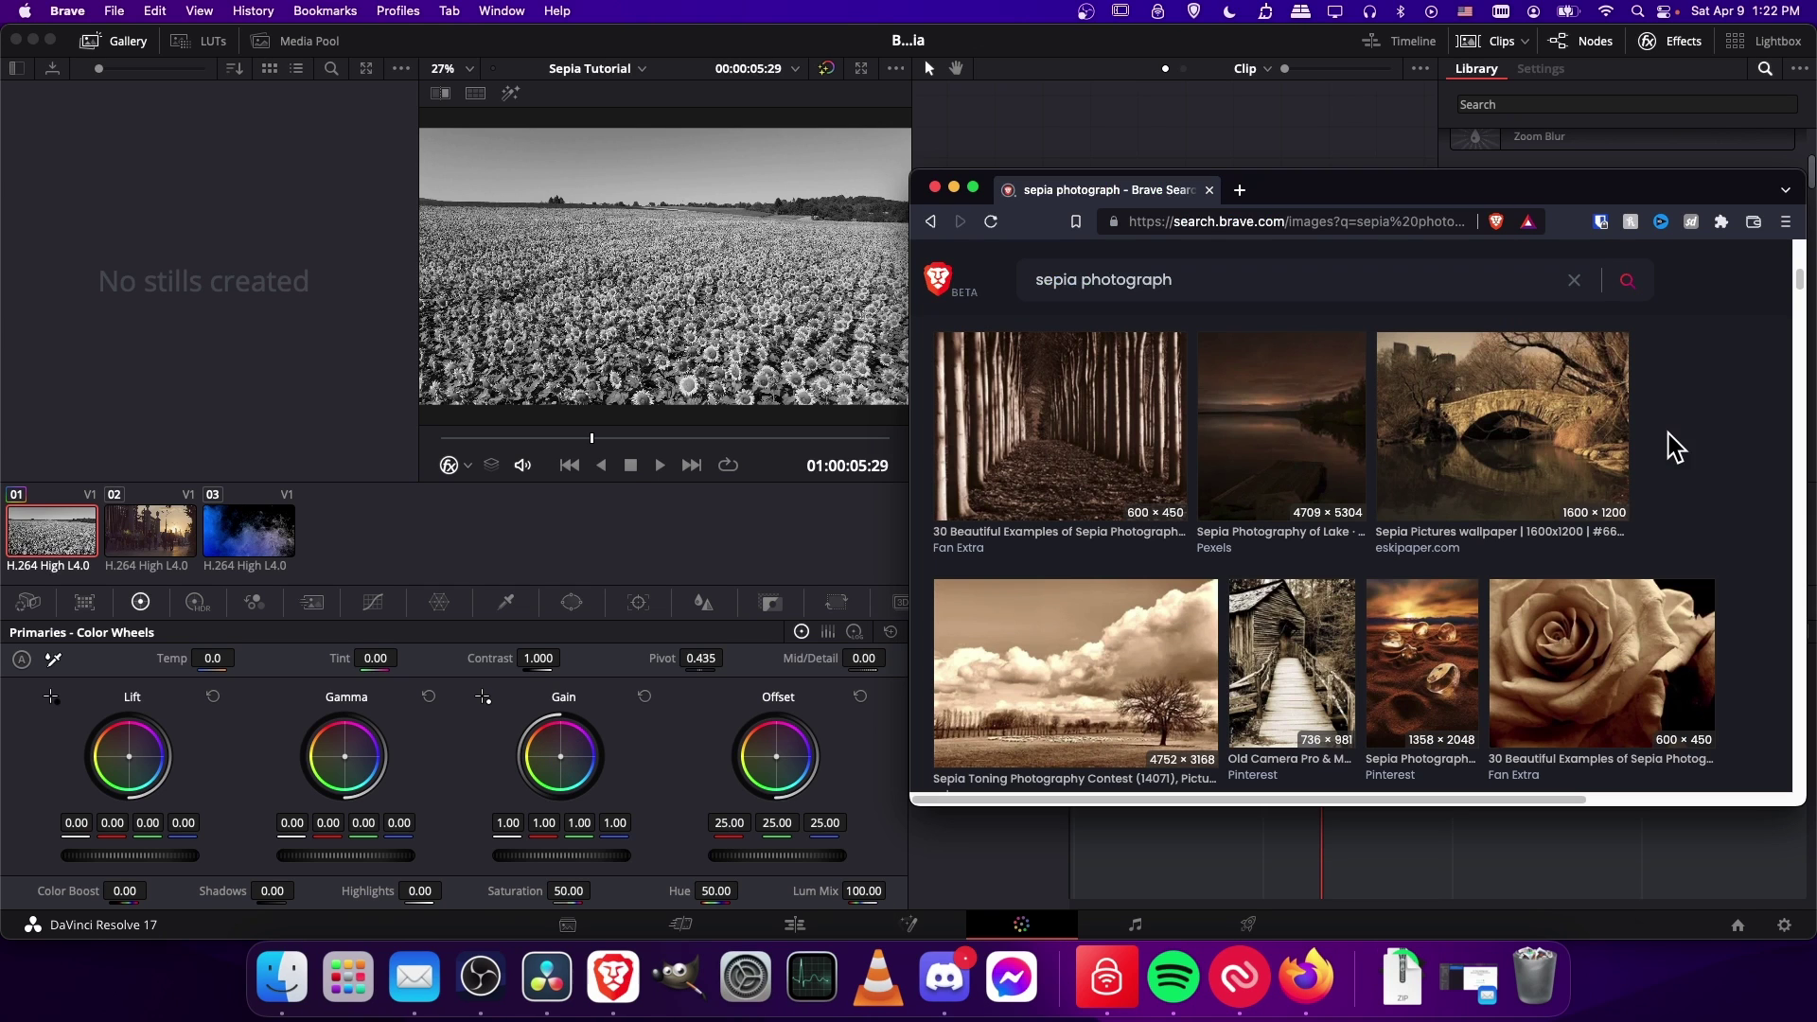
scroll(1604, 519, "down", 5)
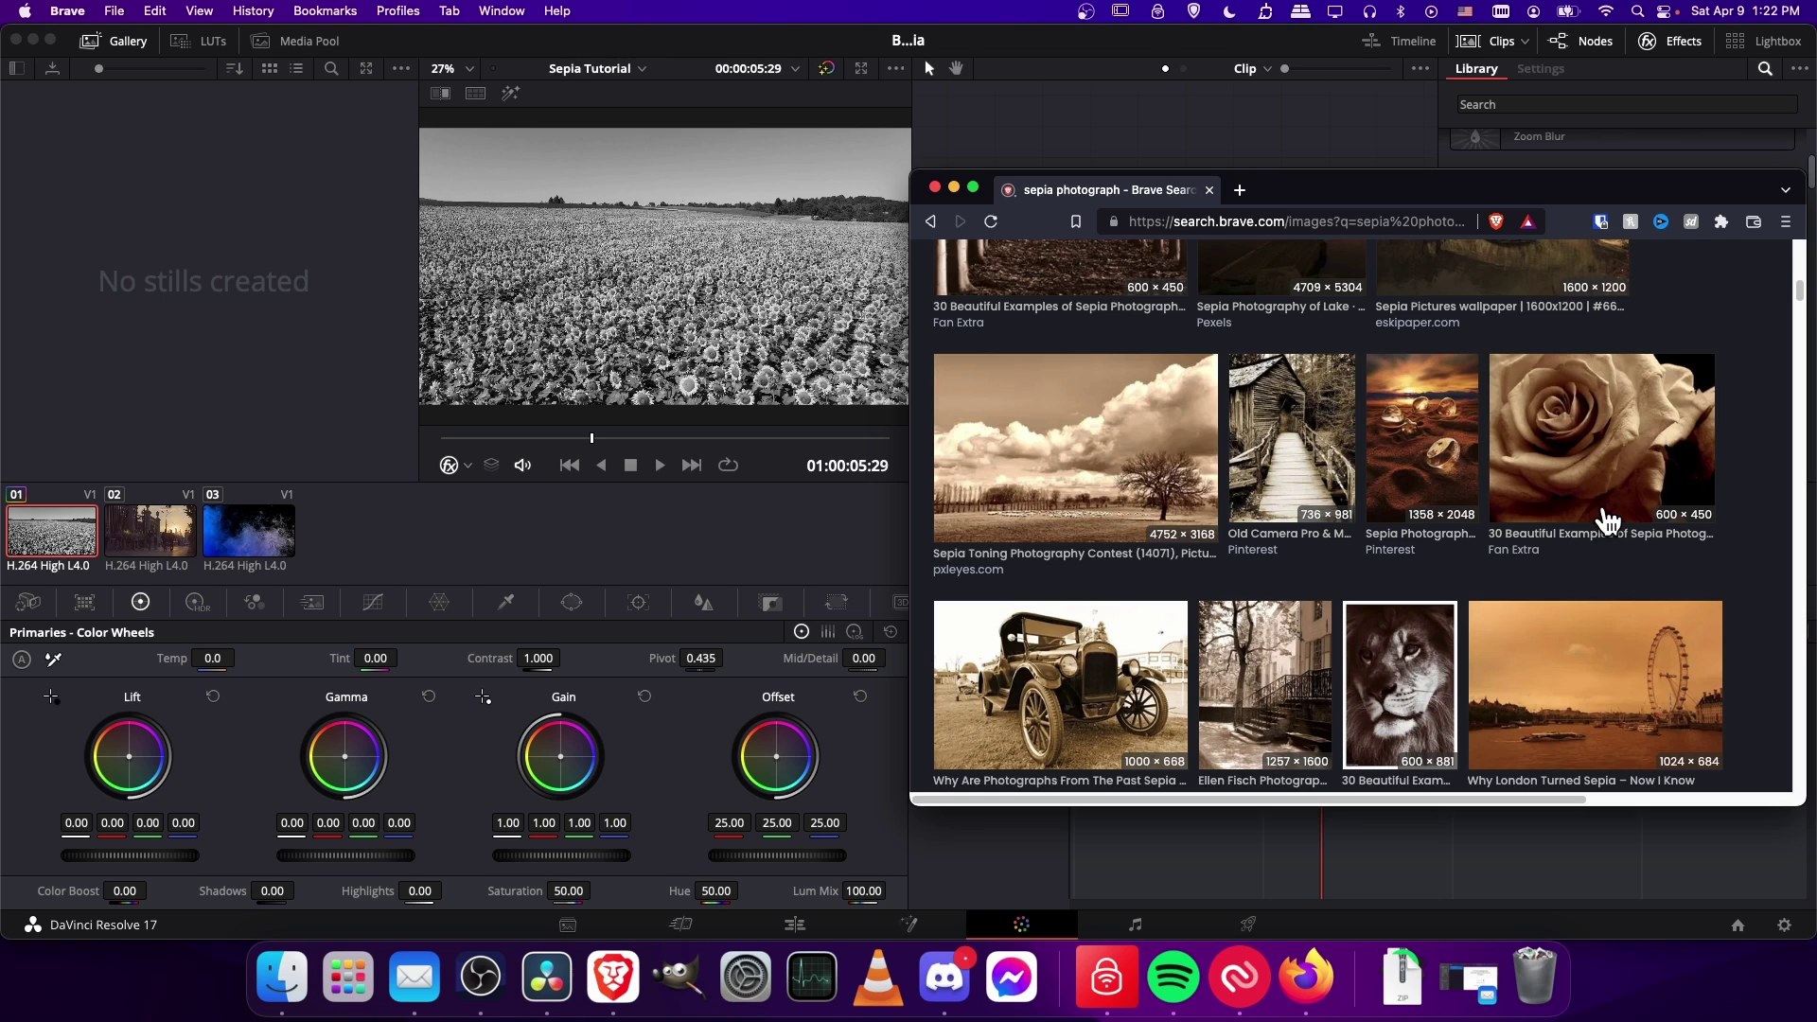
left_click(942, 142)
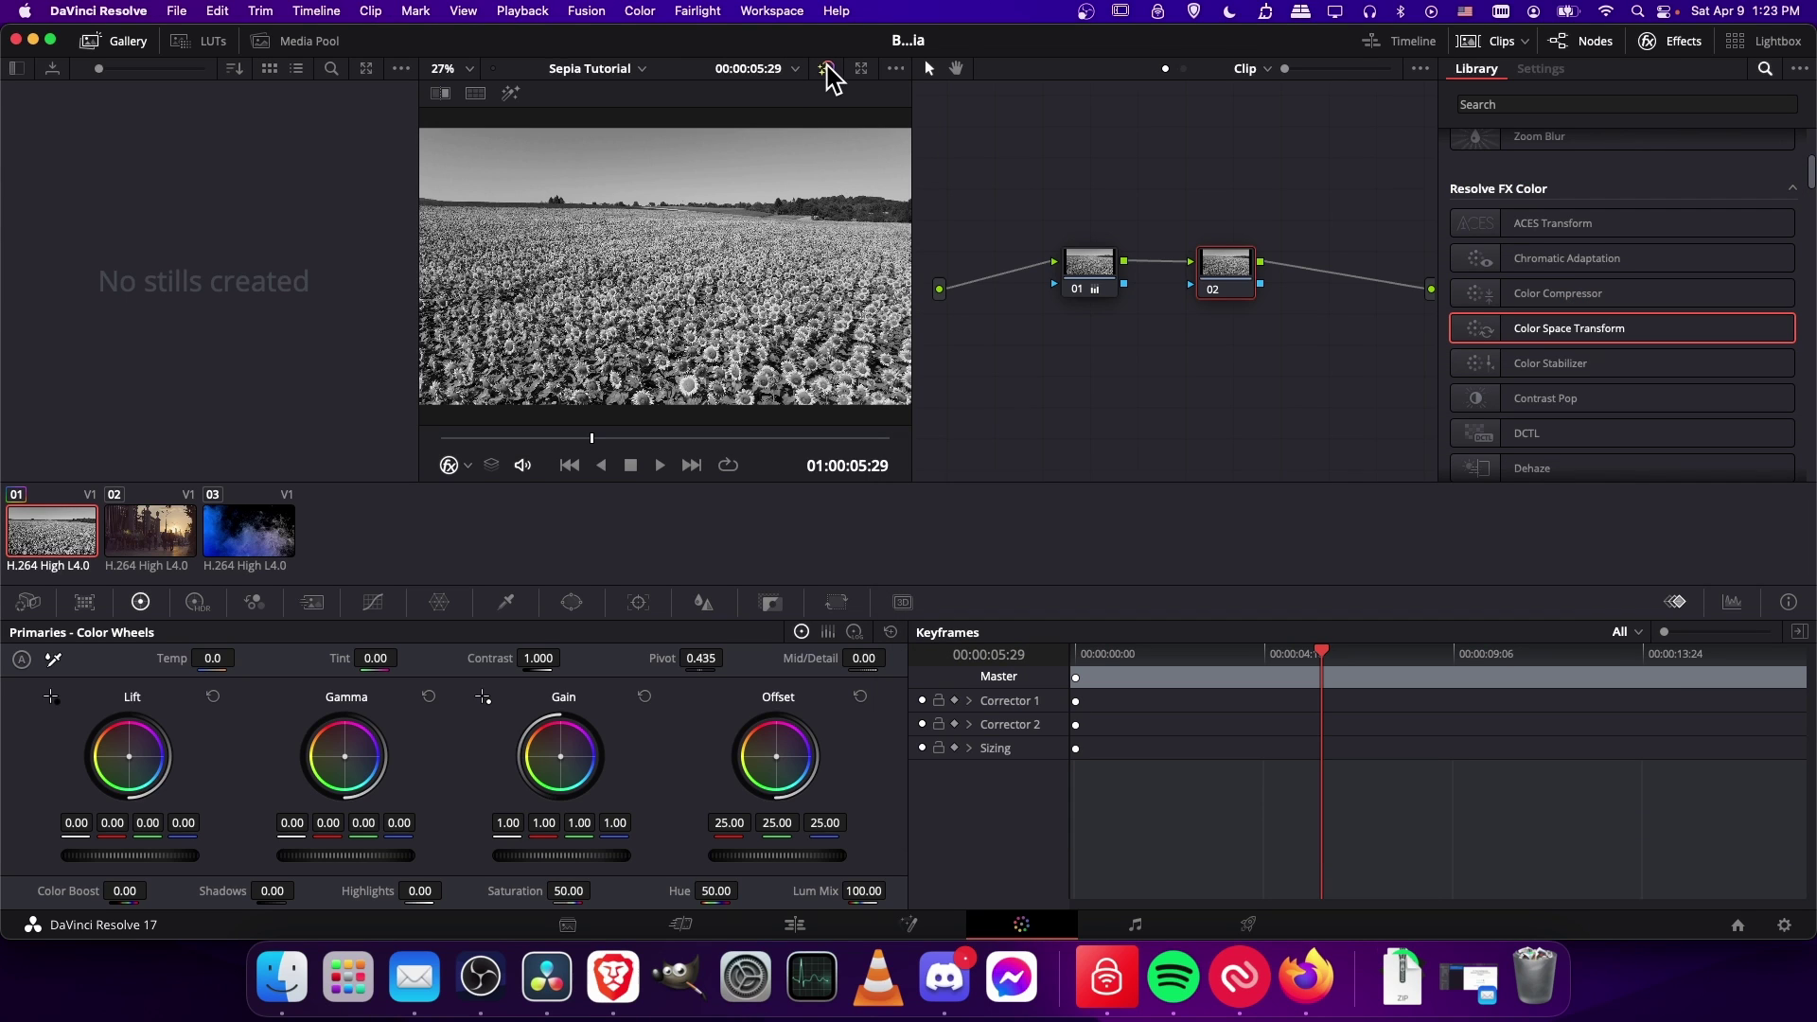
Step: In node 02, set Shadows to -60.50 and Highlights to -37.50, comparing against the ungraded original
left_click(827, 68)
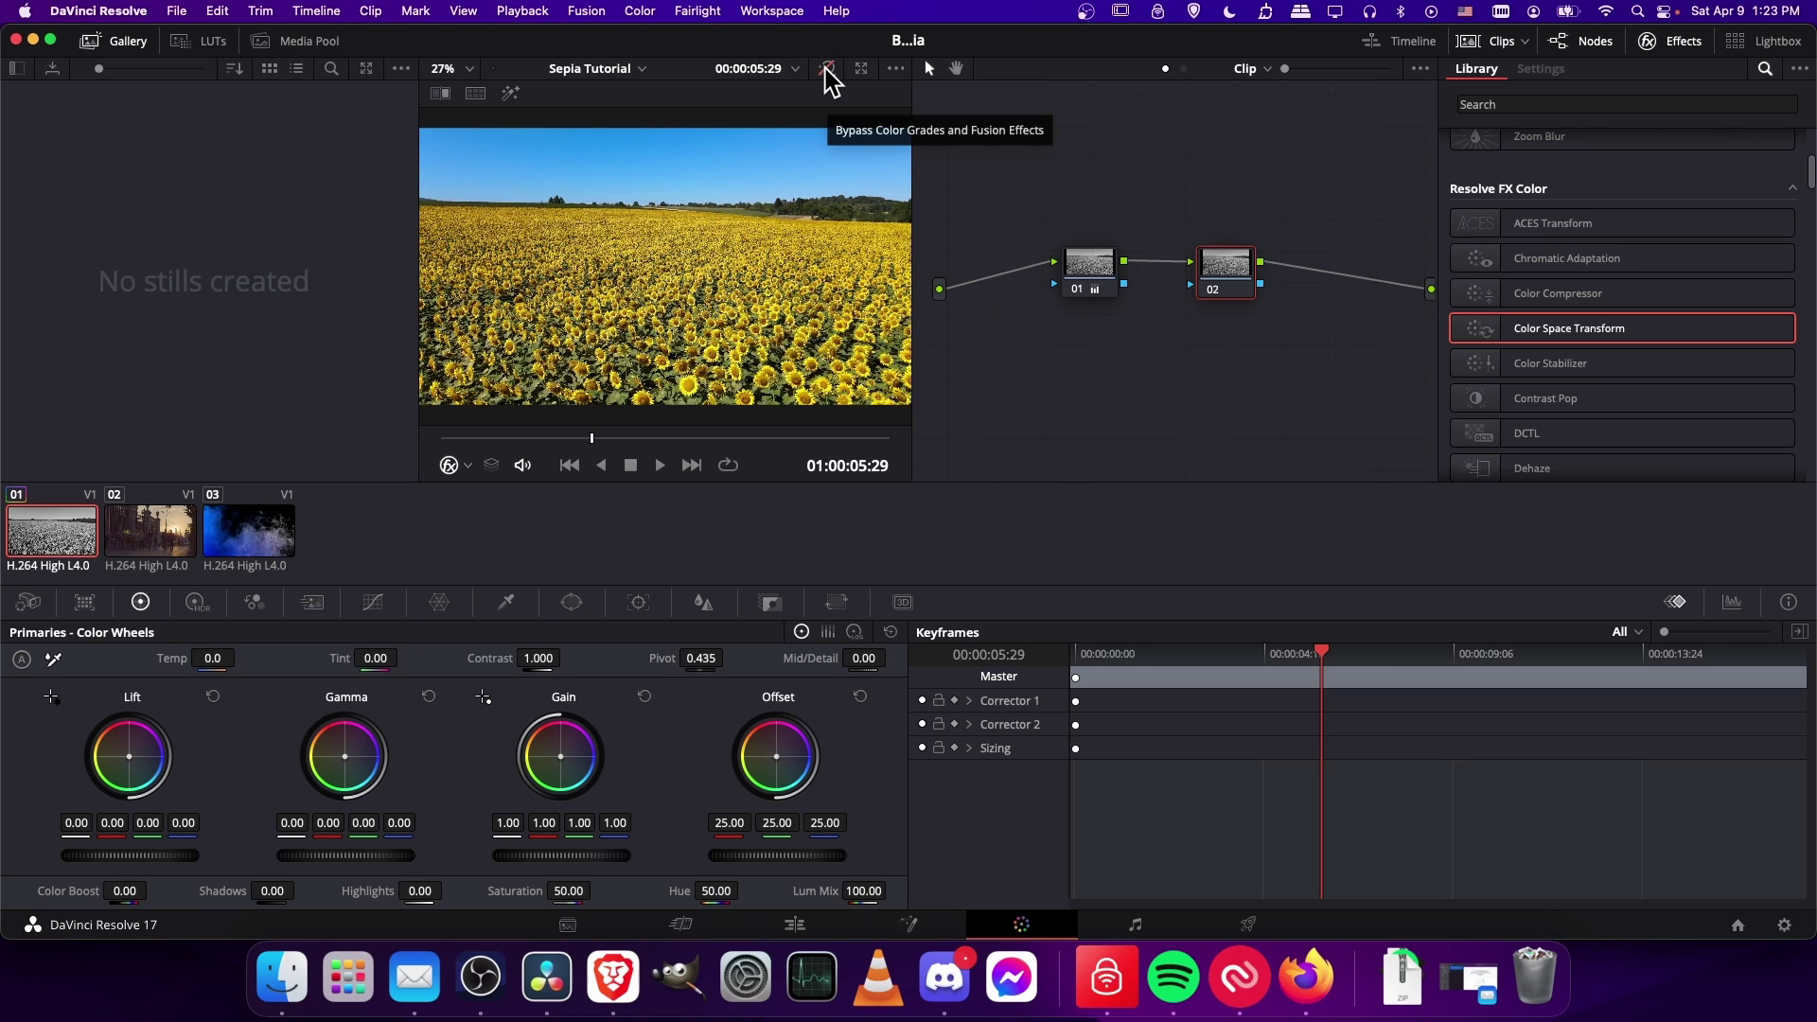
left_click(828, 71)
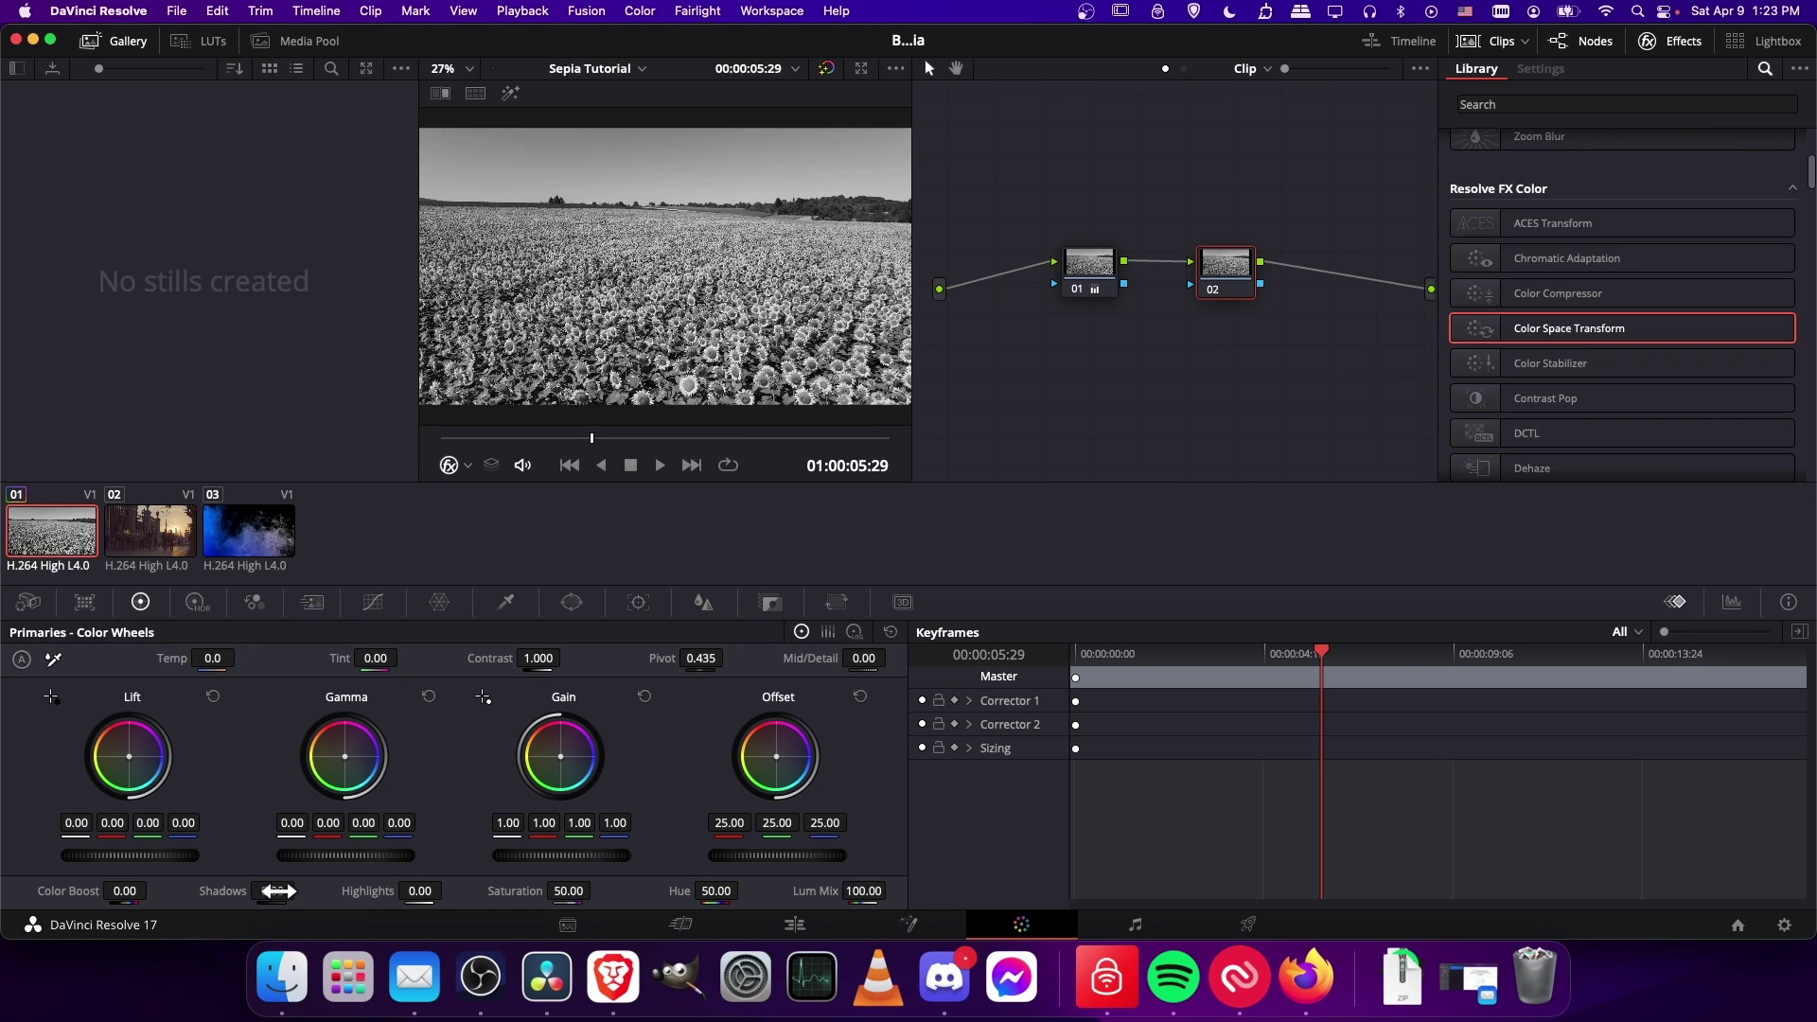
mouse_move(279, 894)
left_mouse_down()
mouse_move(237, 893)
mouse_move(280, 893)
left_mouse_up()
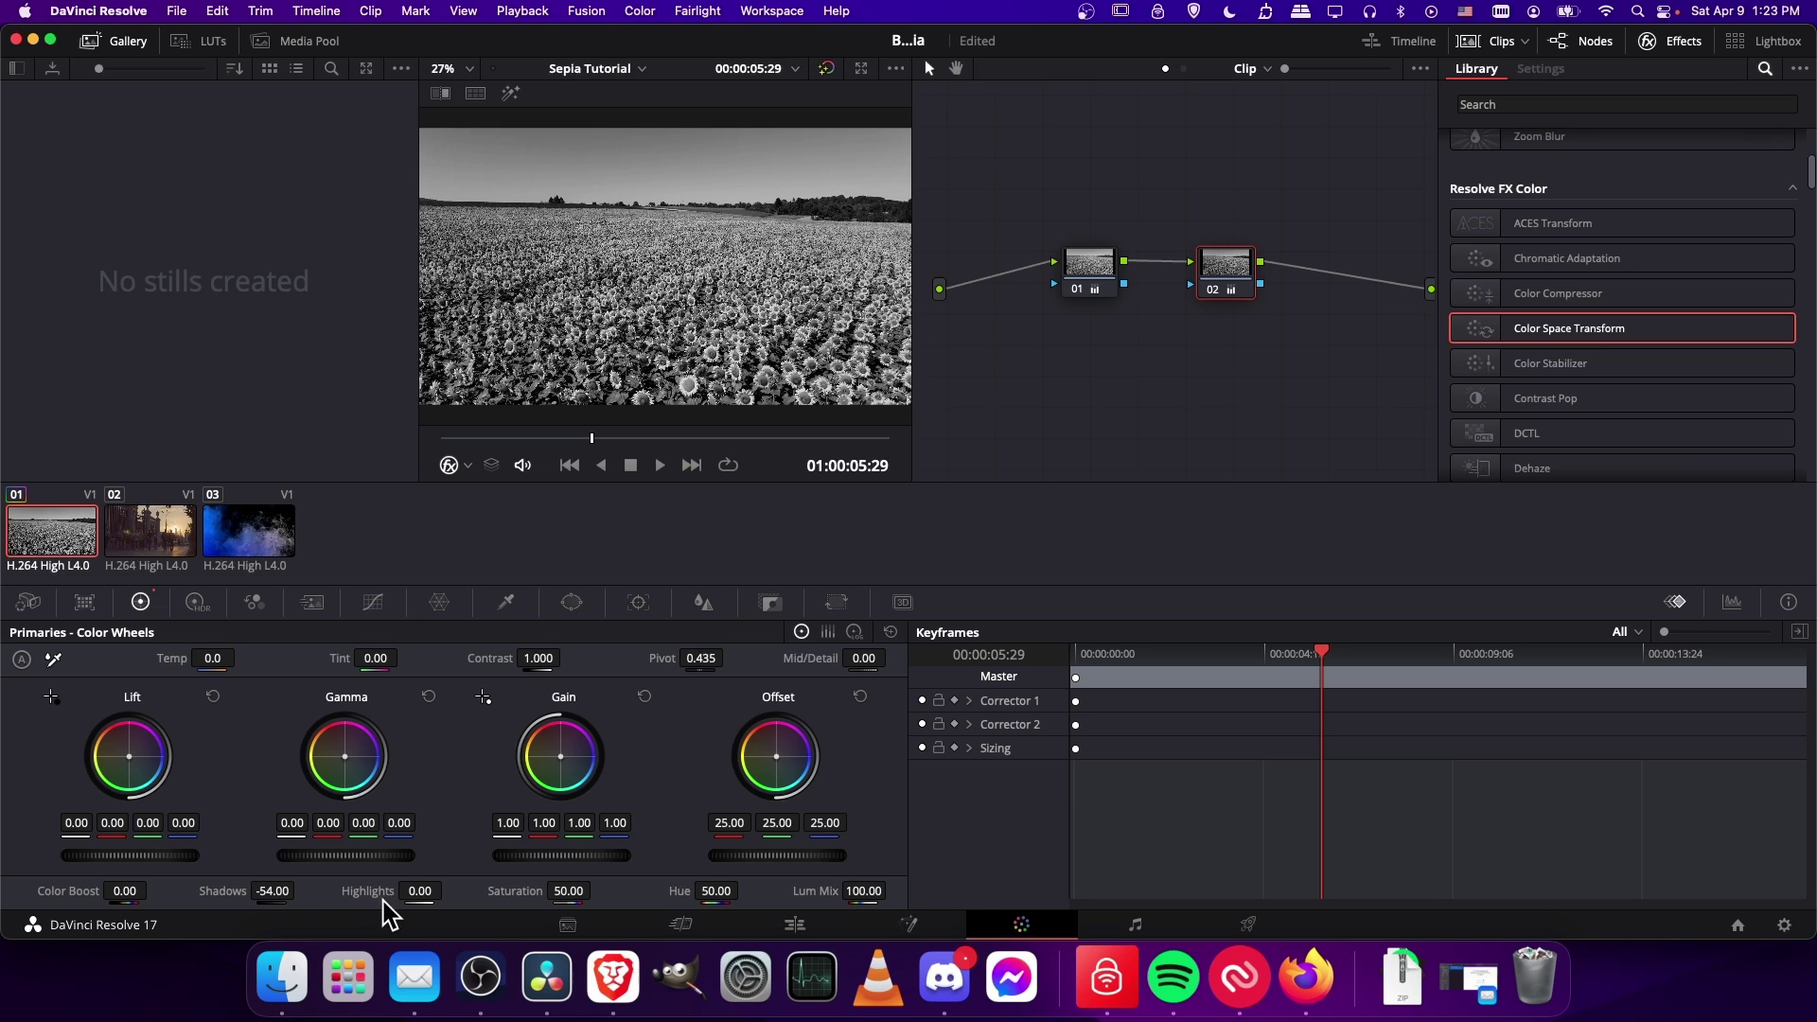
left_click_drag(419, 891, 380, 891)
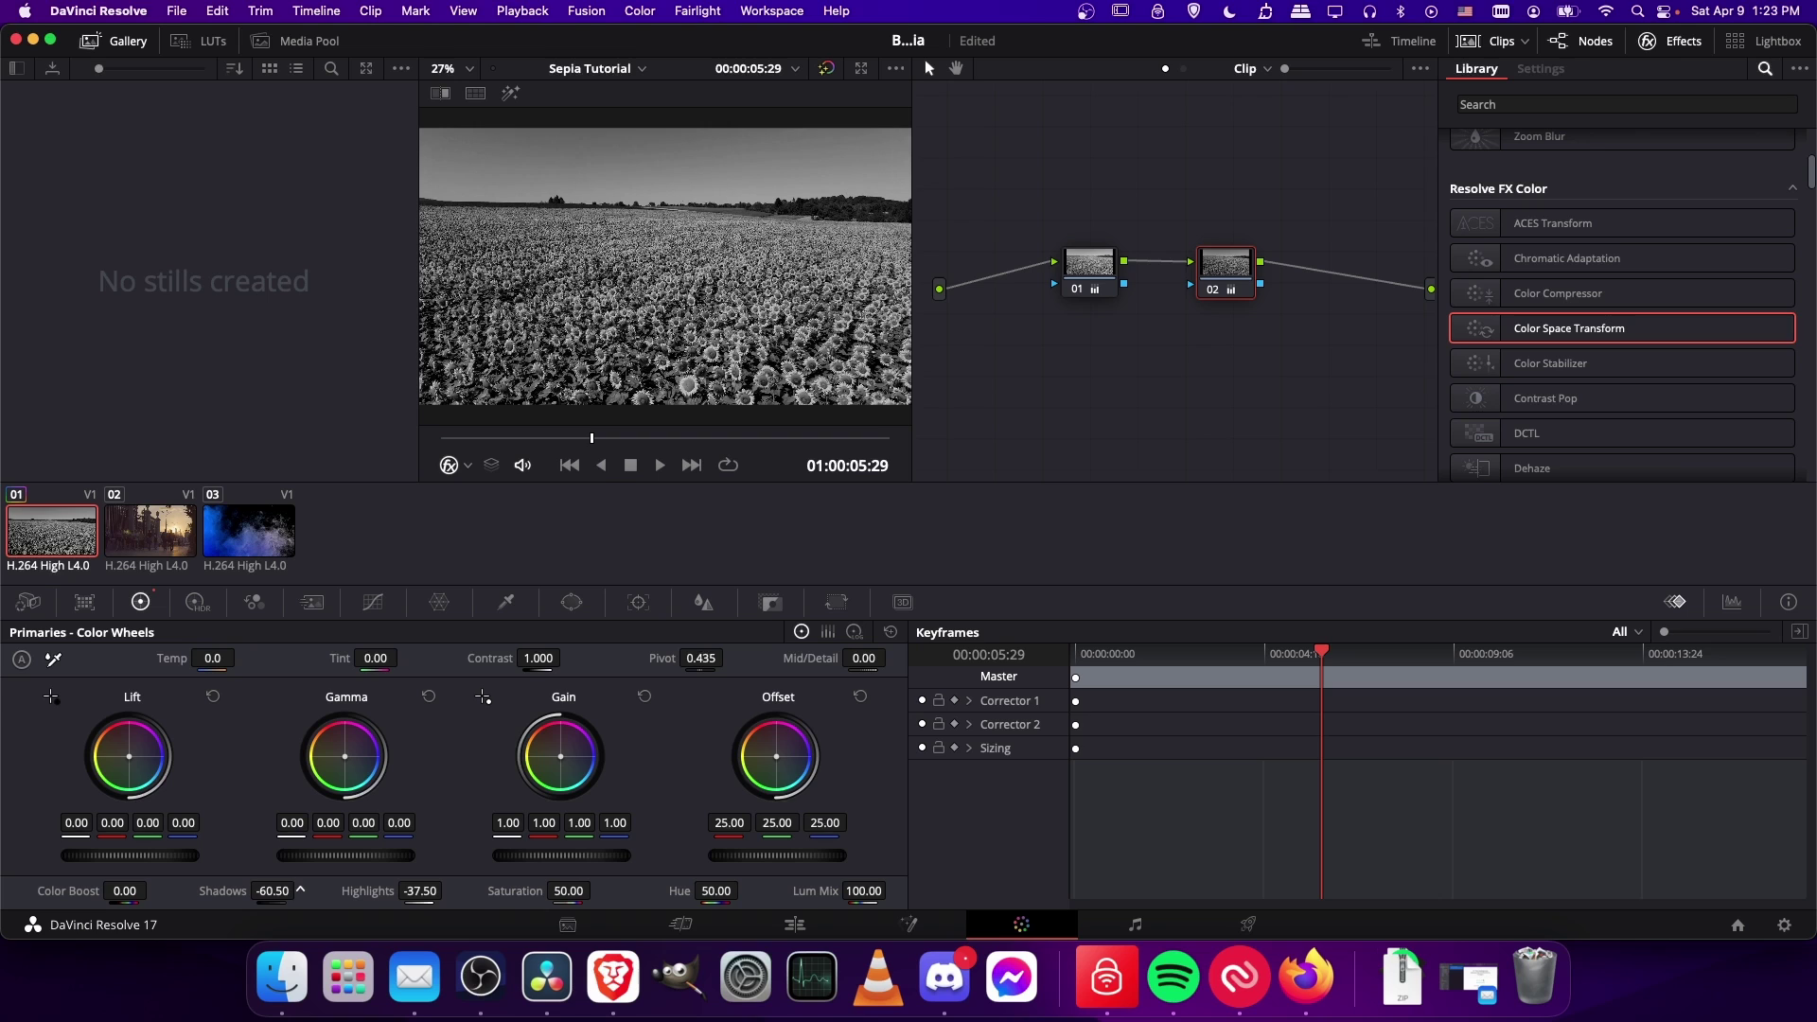
left_click(827, 68)
left_click(827, 68)
Step: Using the sepia references, shift the Gamma, Gain and Lift wheels toward warm orange
key("super+Tab")
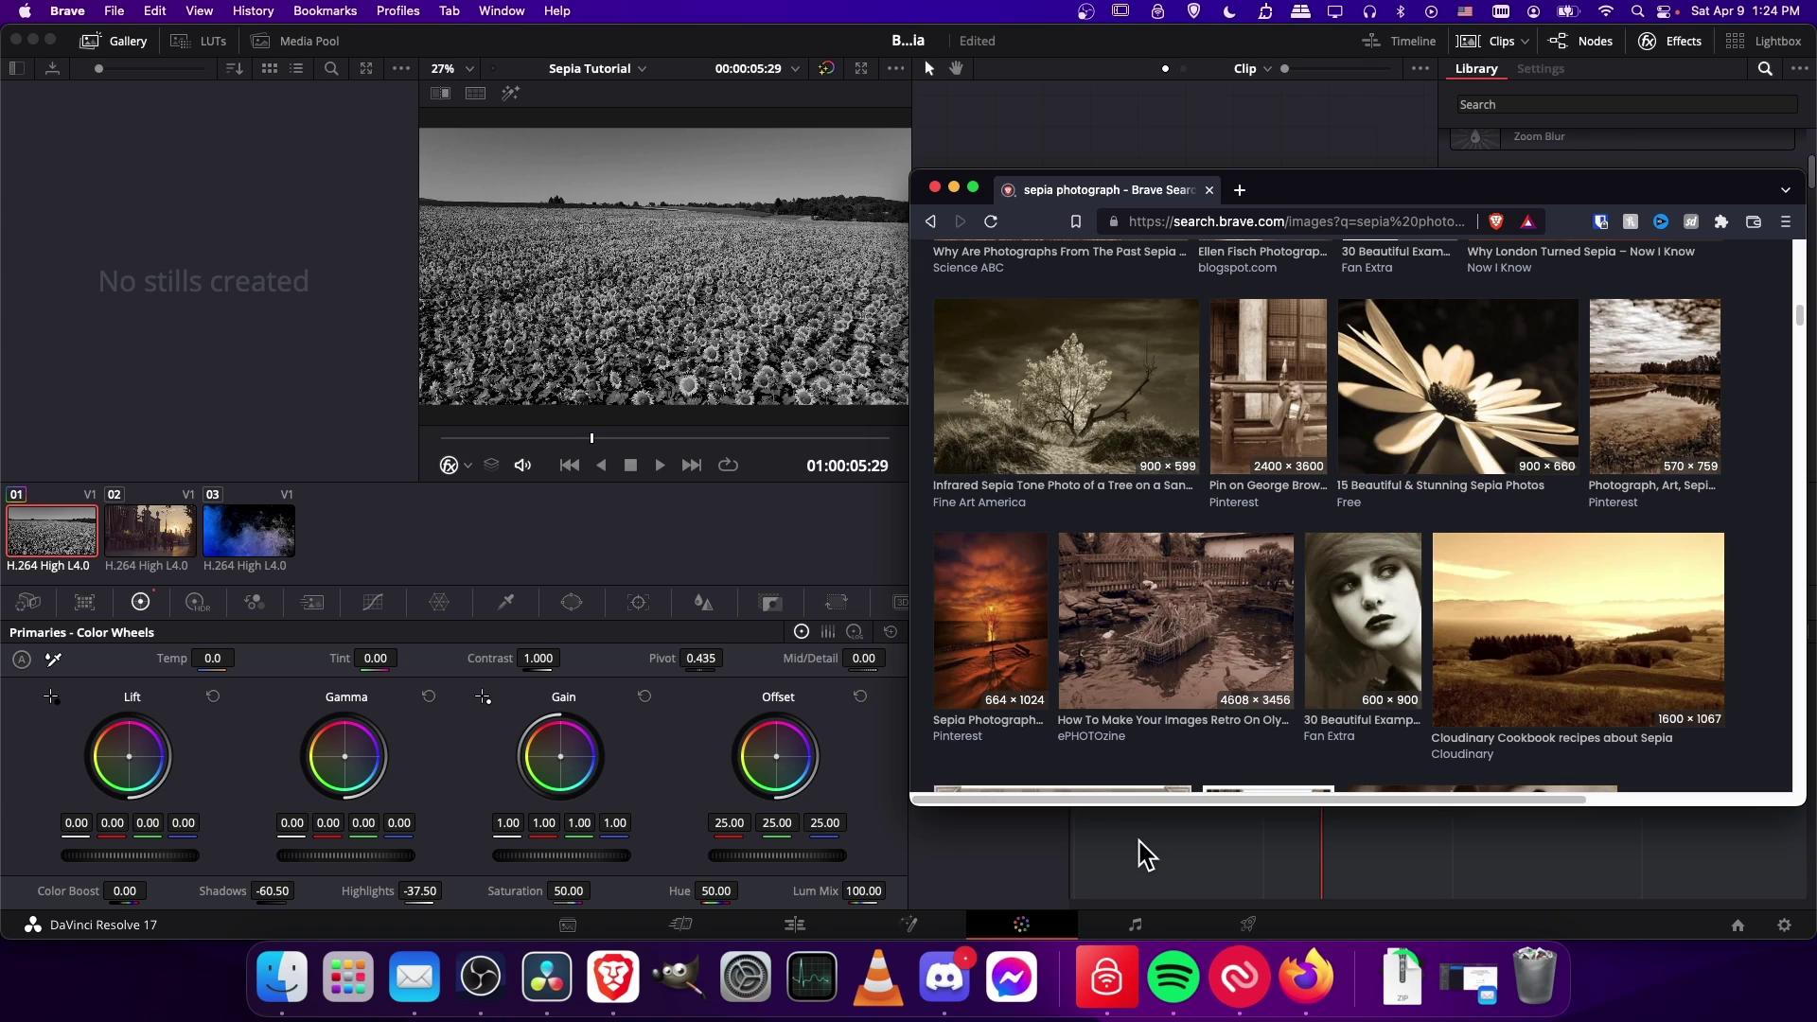
left_click(578, 560)
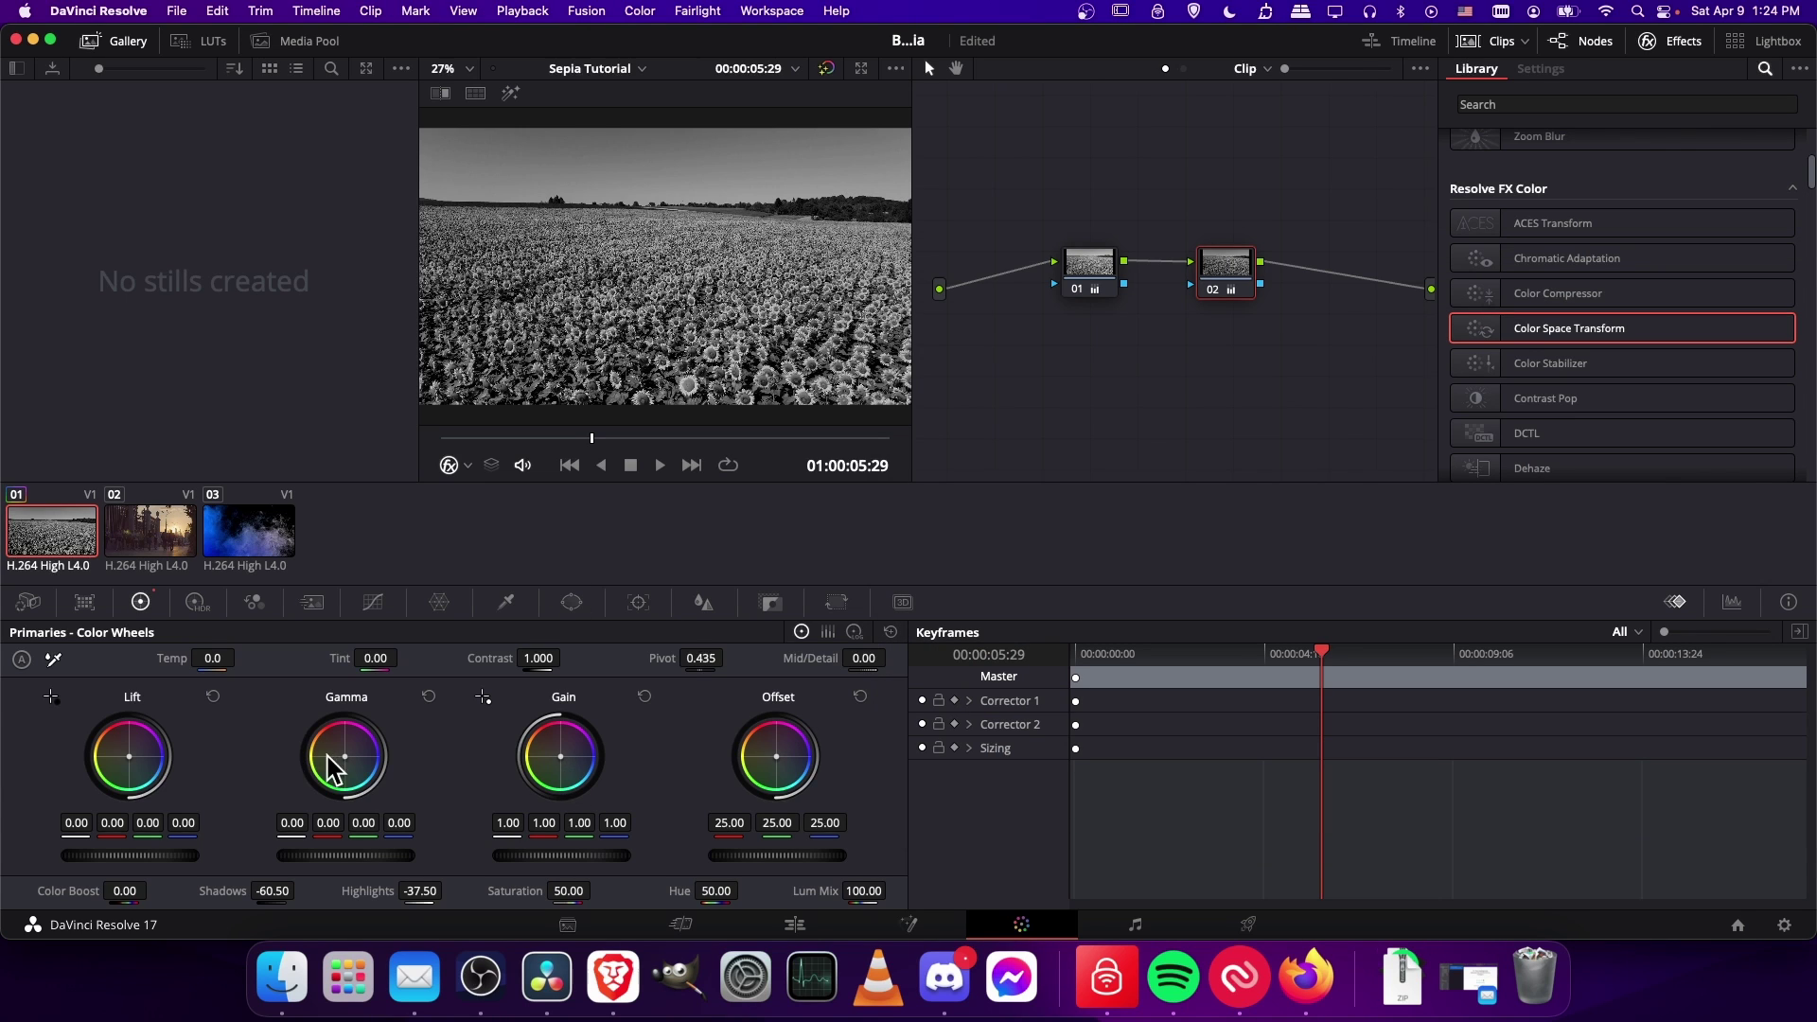
left_click_drag(345, 770, 347, 770)
left_click_drag(340, 752, 339, 750)
left_click_drag(565, 759, 562, 760)
left_click_drag(134, 771, 133, 769)
Step: Set the sunflower grade's Highlights to 15.00
scroll(1746, 614, "down", 3)
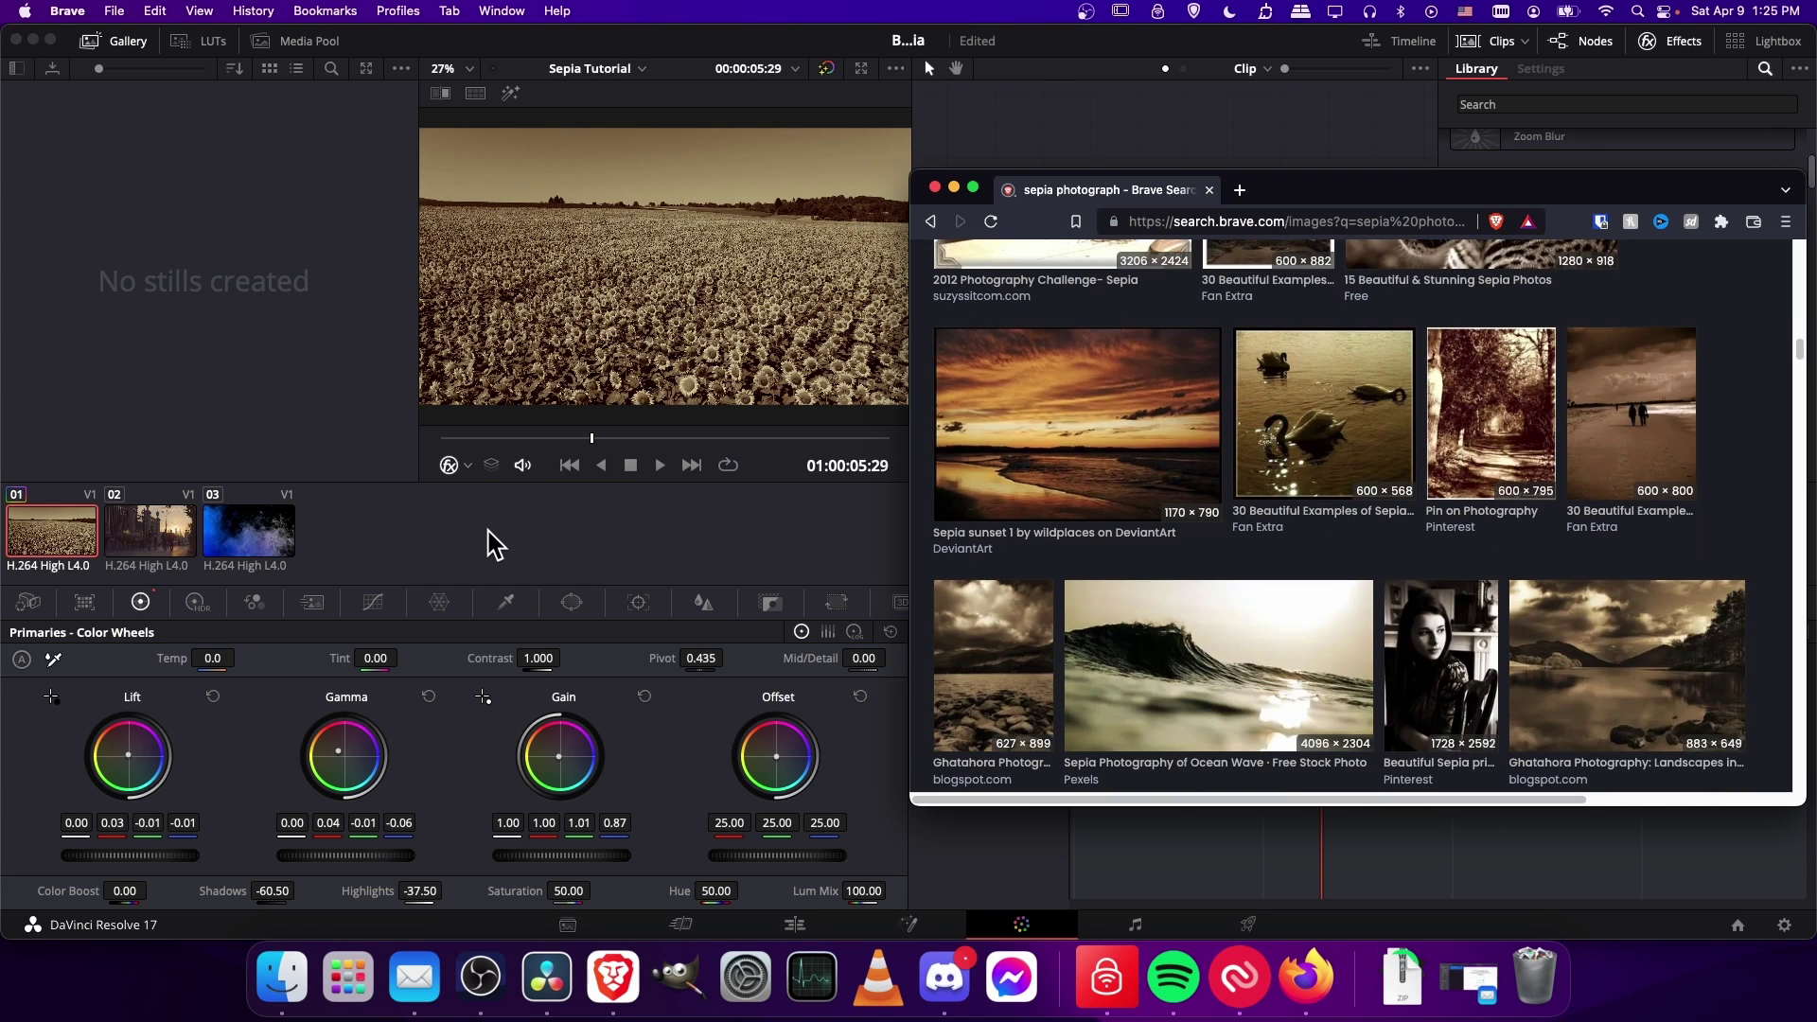
left_click(491, 528)
mouse_move(419, 890)
left_mouse_down()
mouse_move(492, 891)
mouse_move(398, 891)
left_mouse_up()
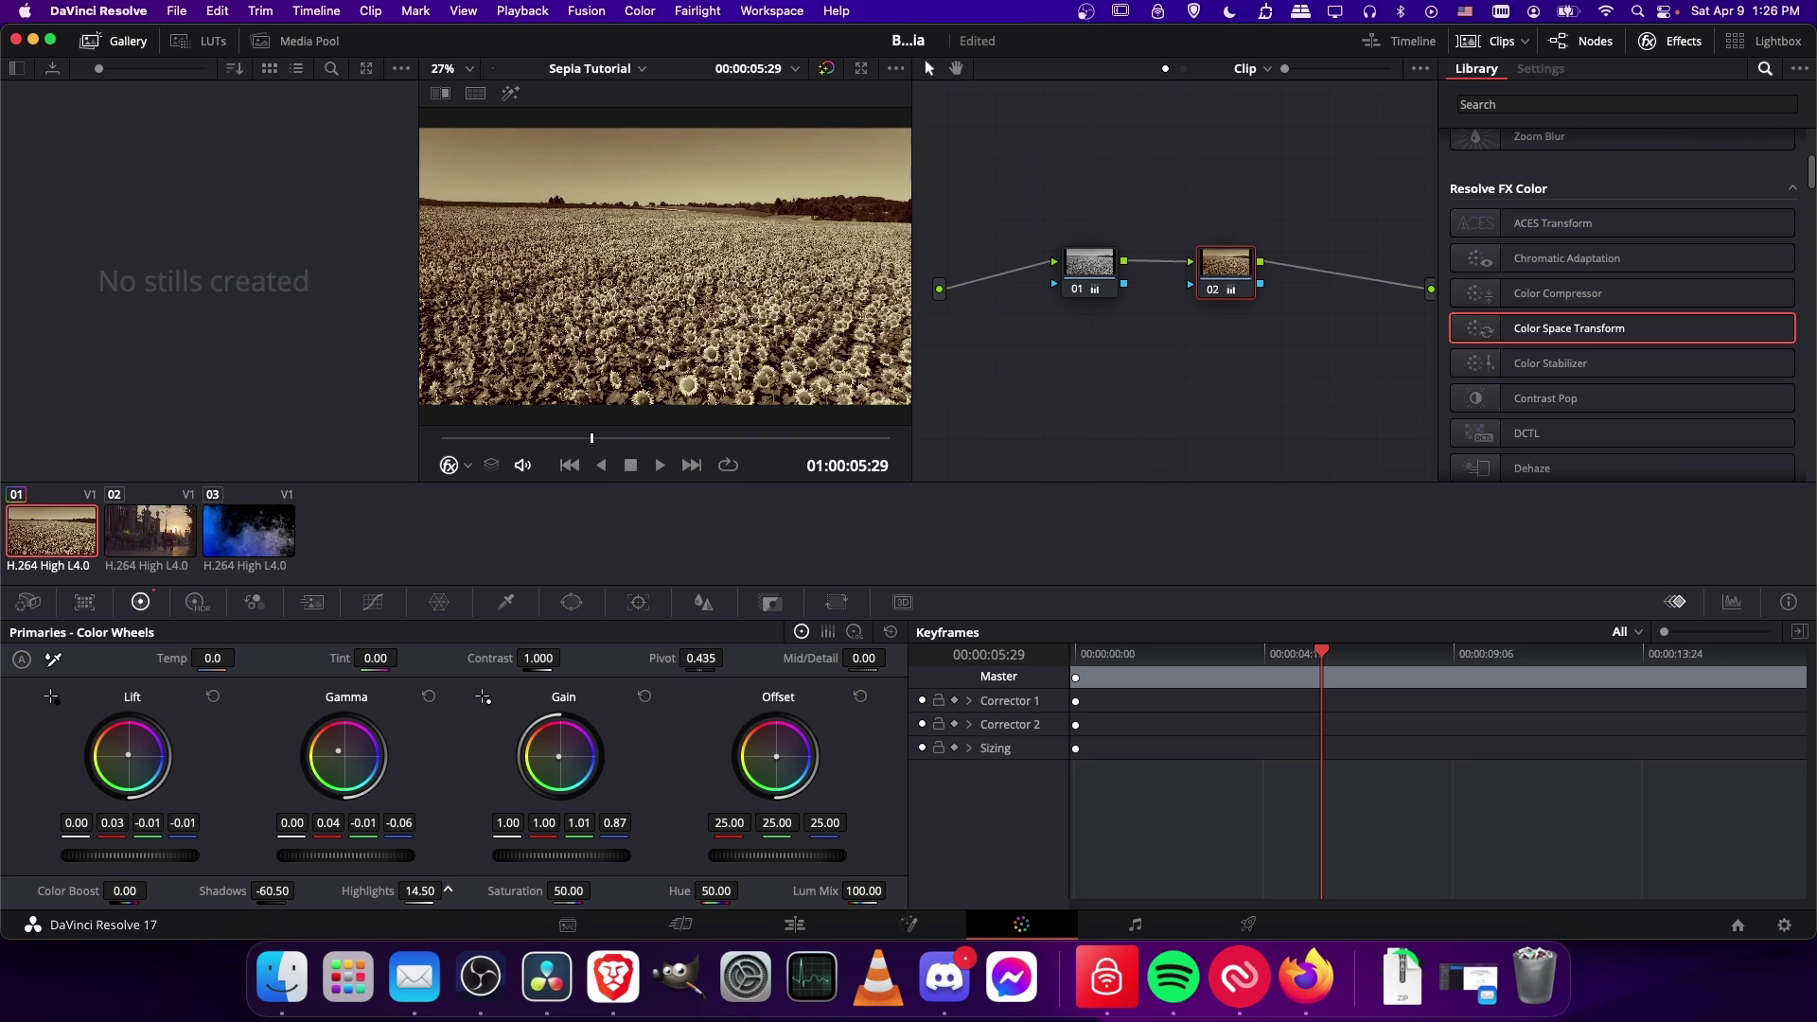
left_click_drag(418, 890, 435, 891)
Step: Paste the sunflowers' warm grade onto the people street clip and move its node aside
left_click(142, 532)
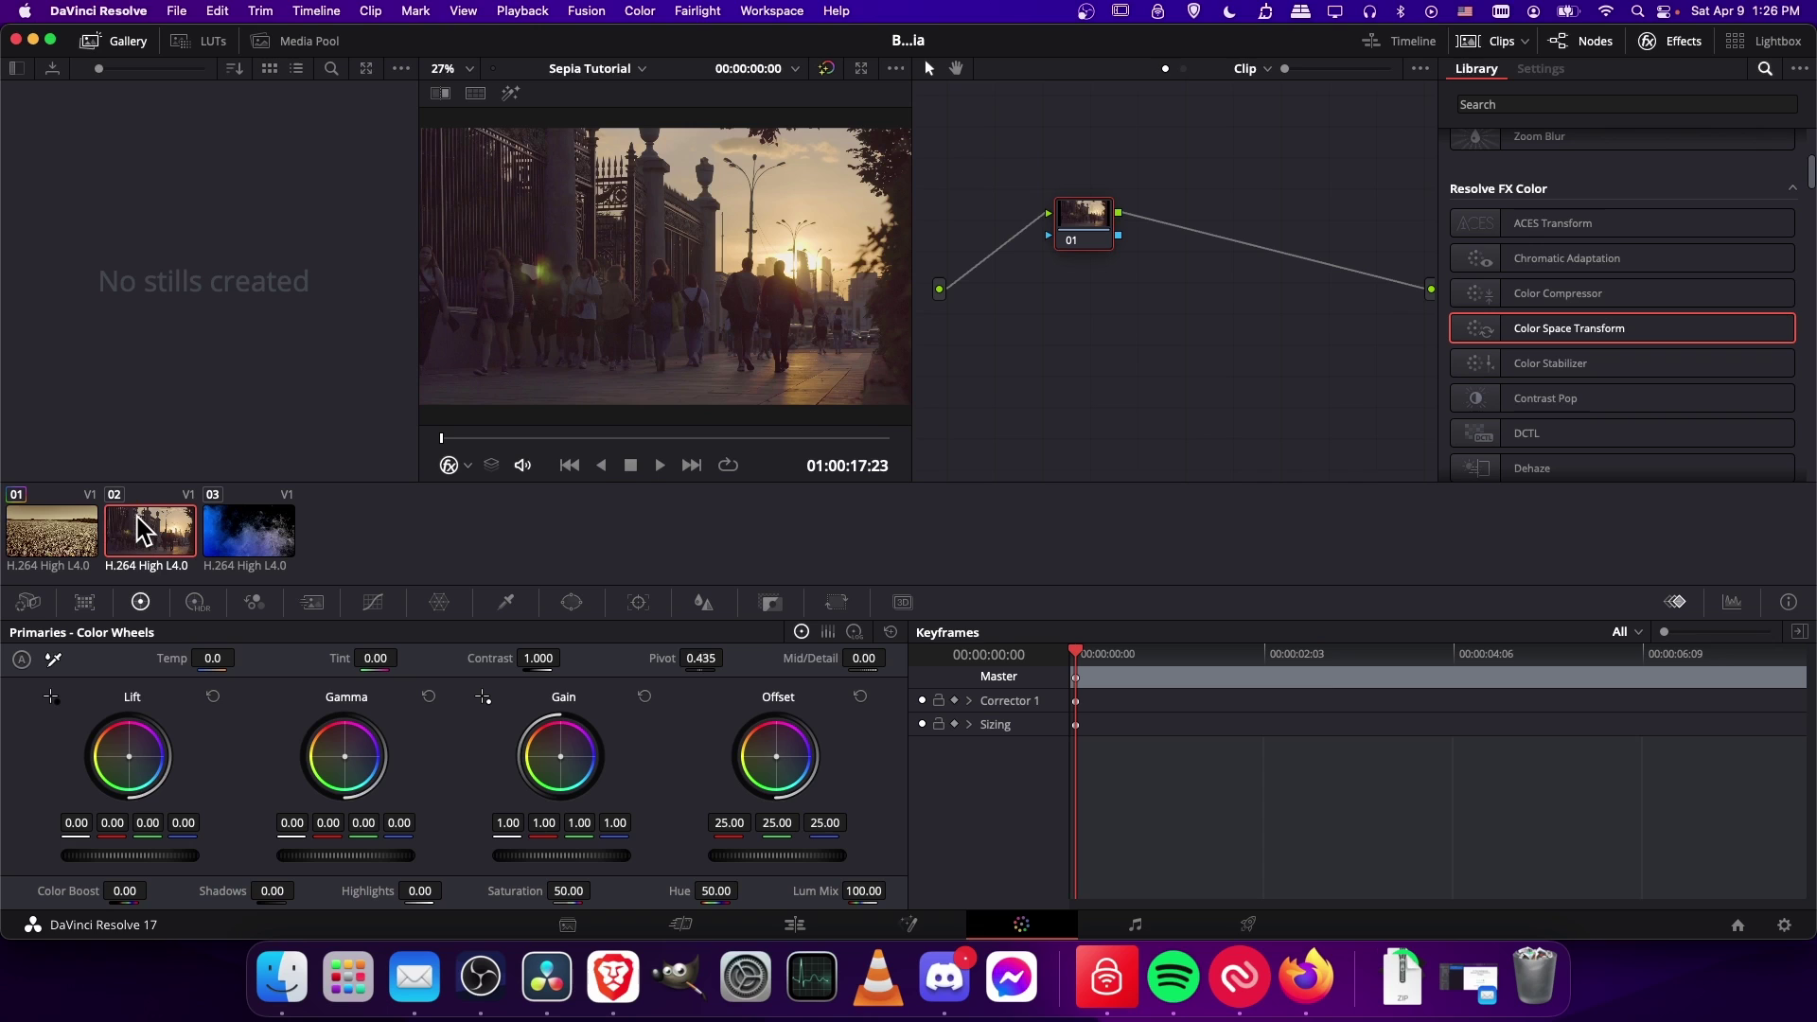
left_click(251, 526)
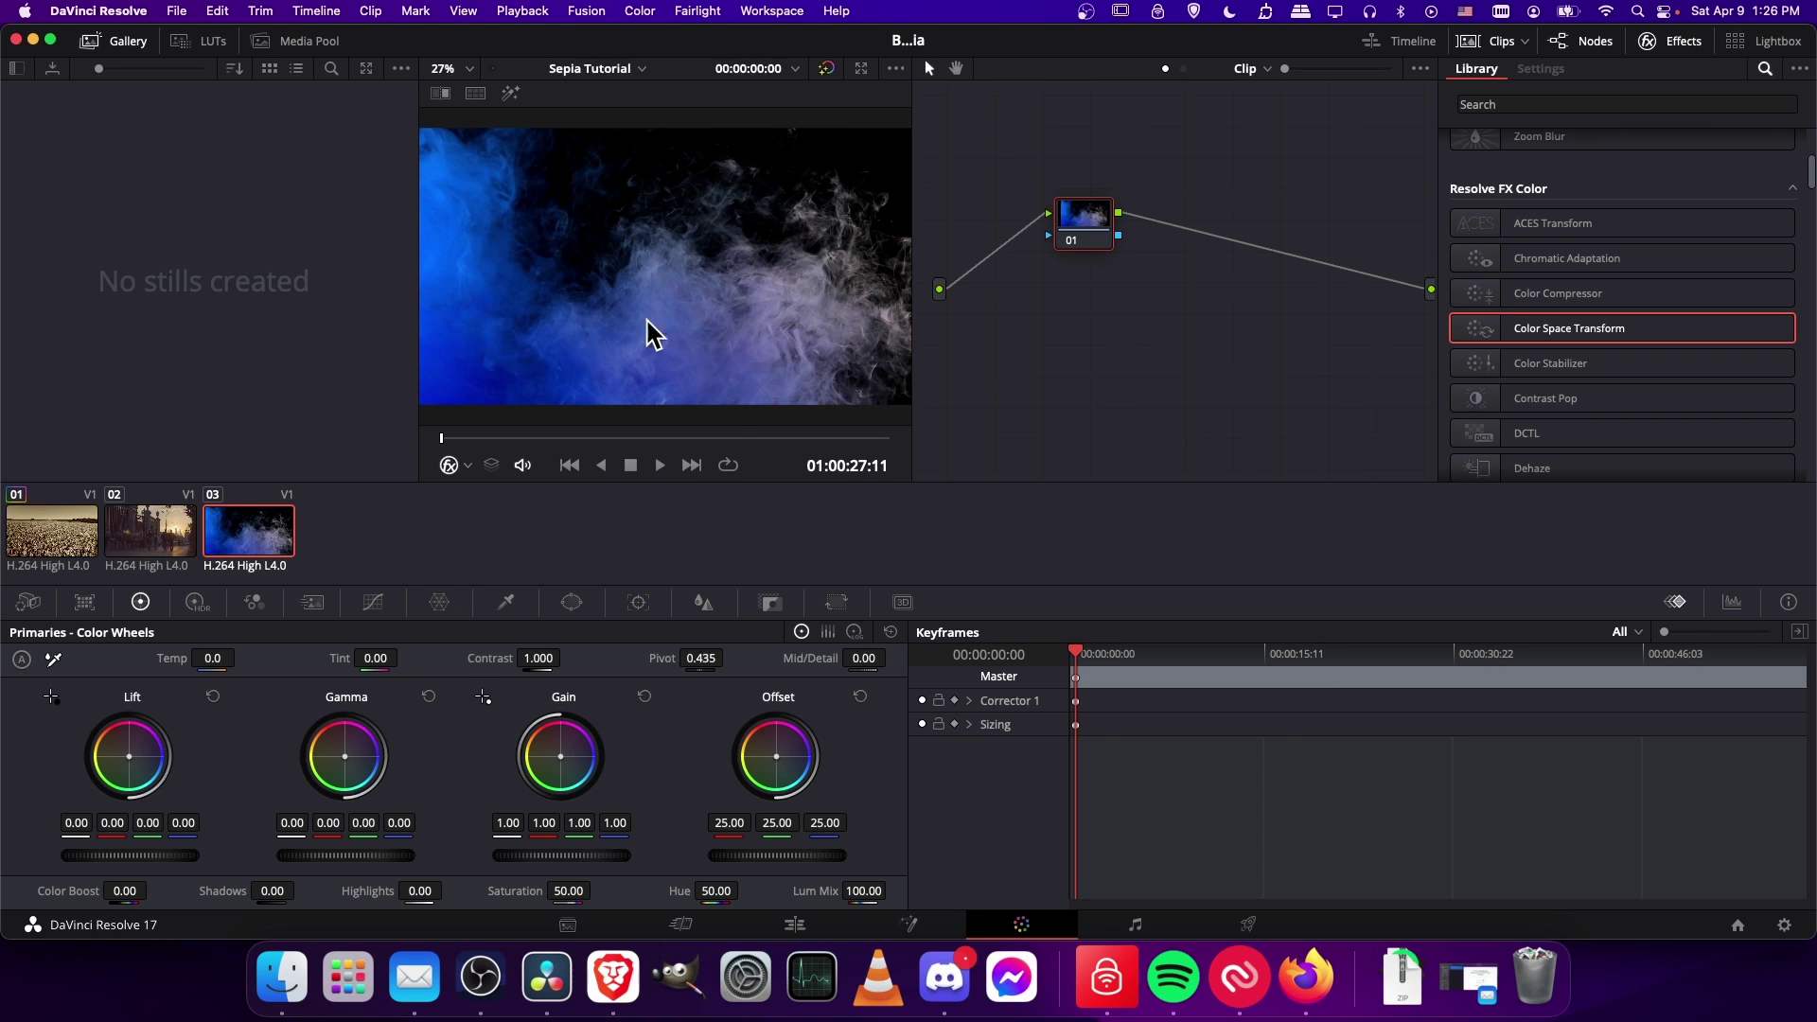
left_click(50, 552)
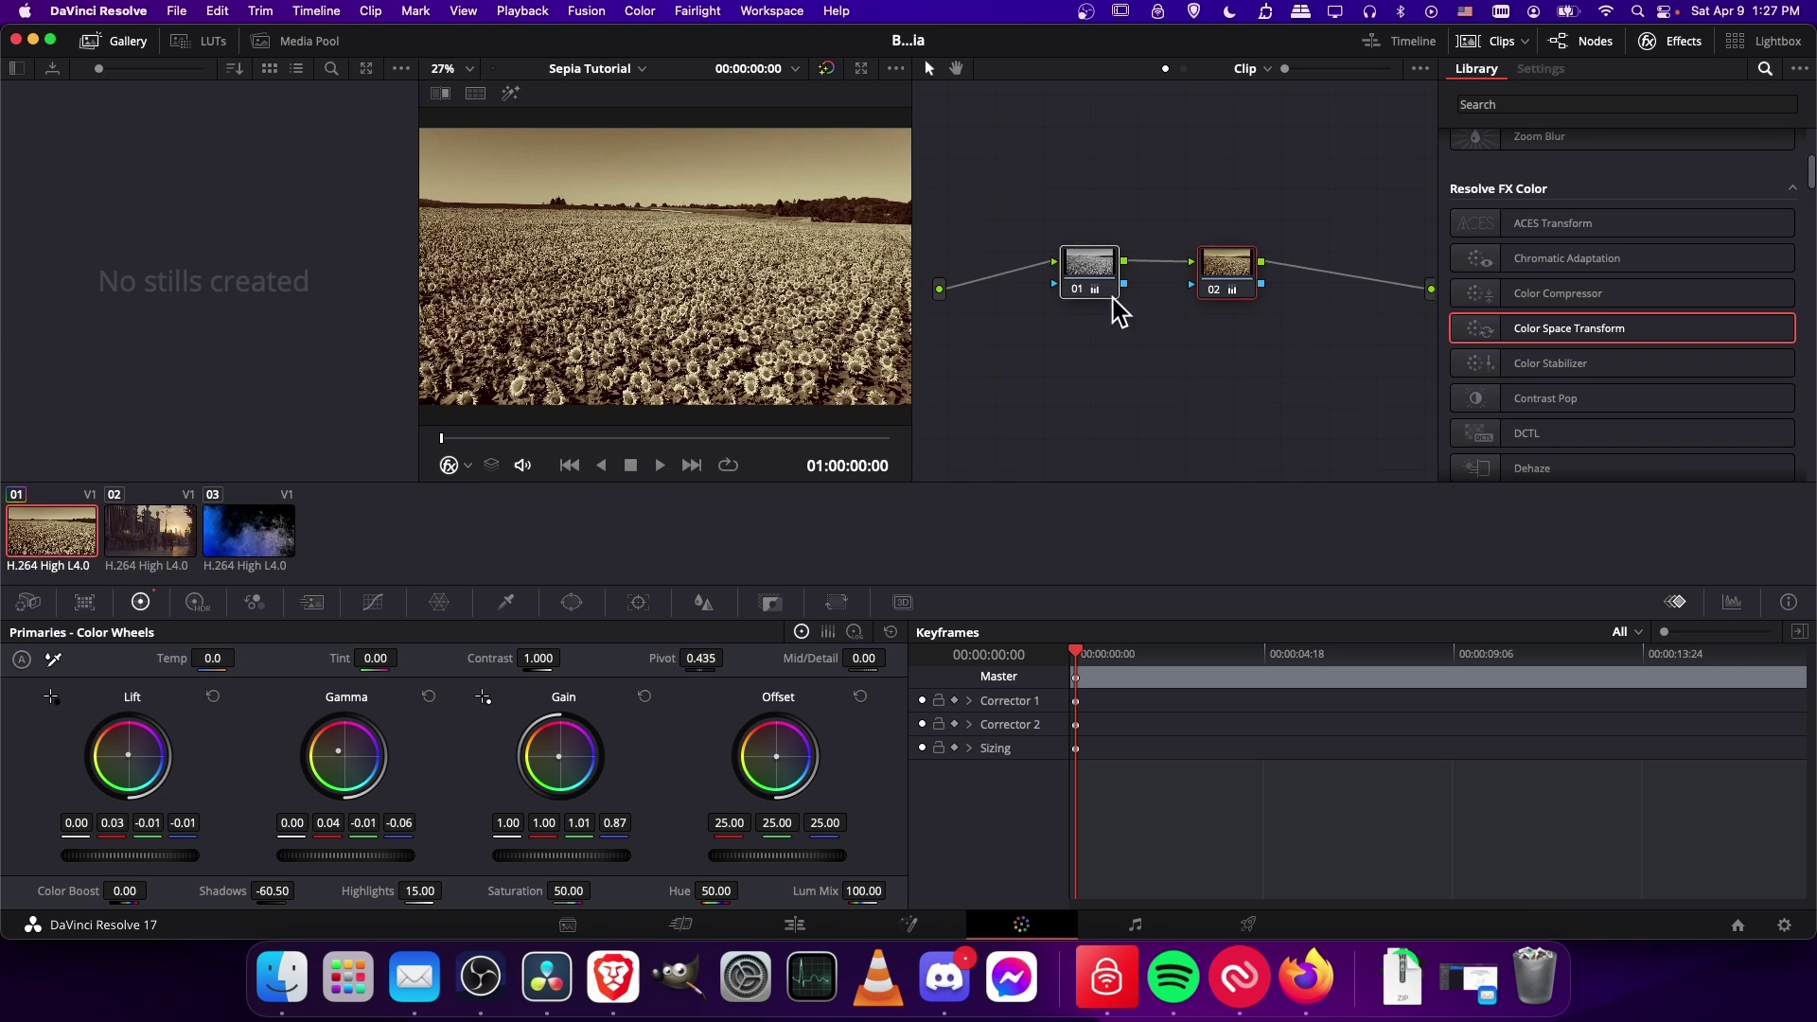
left_click(150, 544)
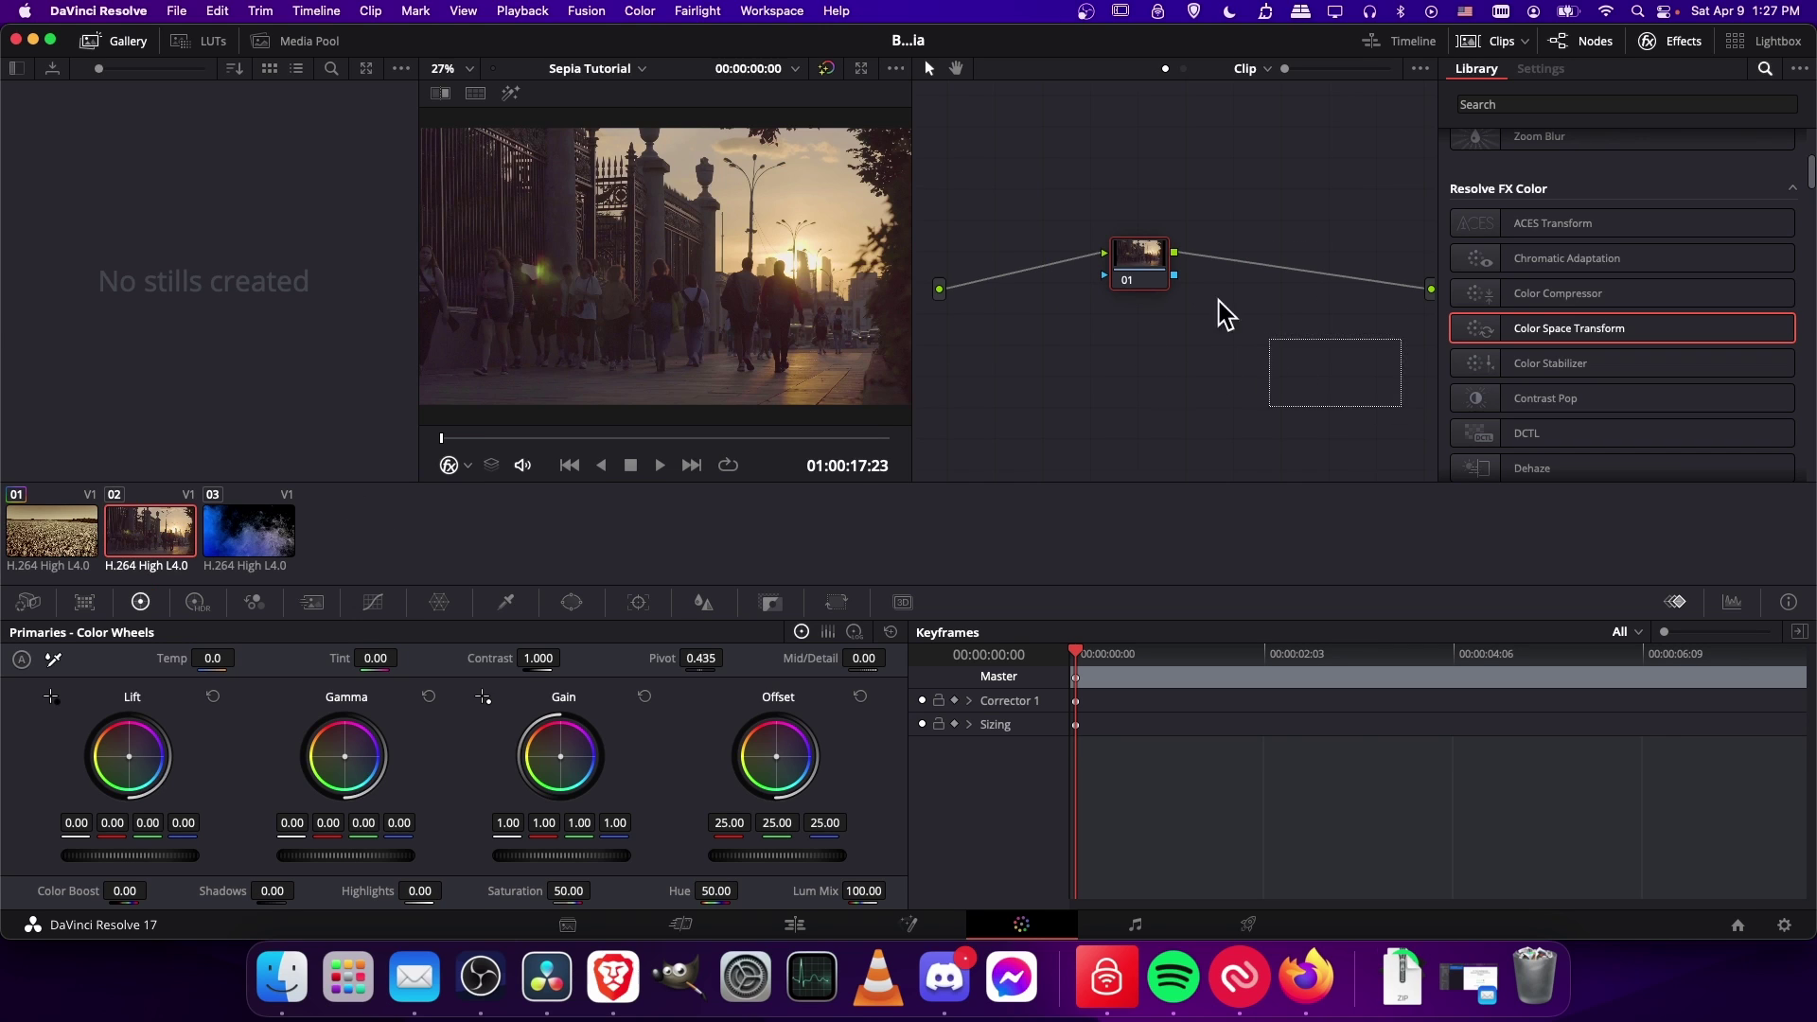
key("super+v")
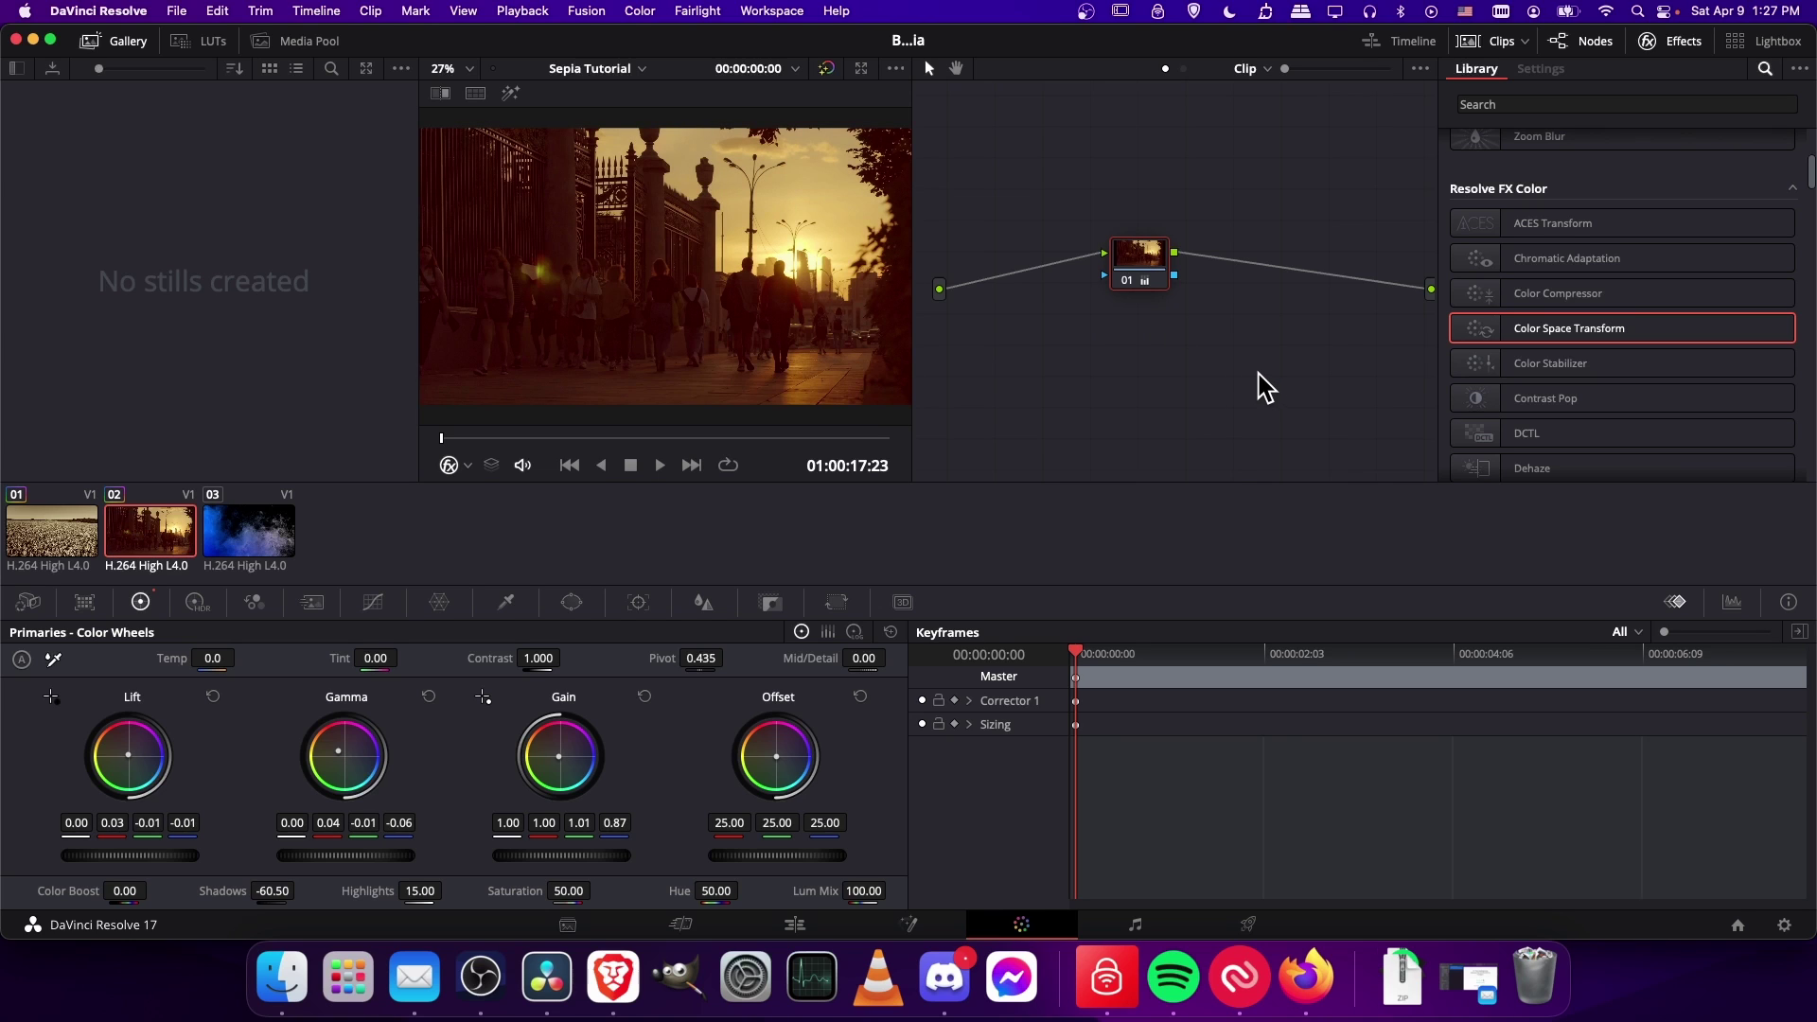
left_click_drag(1171, 274, 1299, 283)
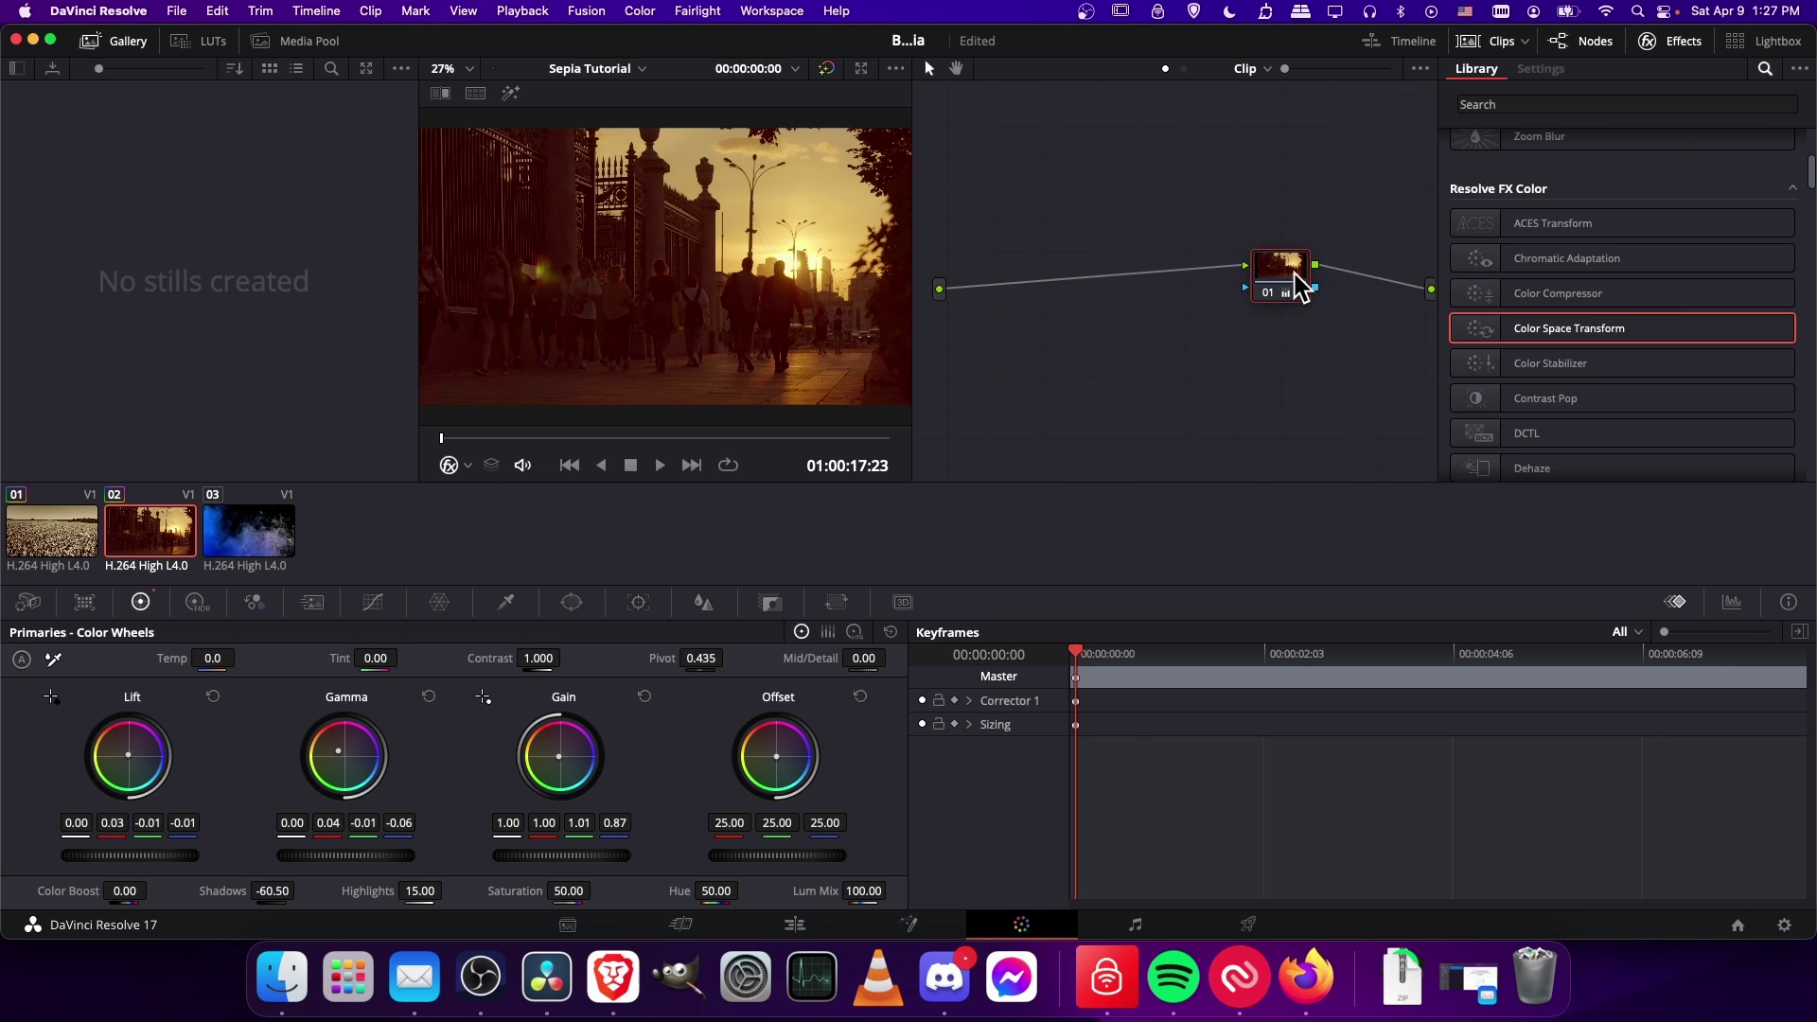
Step: Add a corrector node feeding the street clip's warm grade, then preview playback
right_click(1068, 231)
mouse_move(1153, 259)
left_click(1331, 263)
mouse_move(1223, 267)
left_mouse_down()
mouse_move(1036, 284)
mouse_move(1032, 244)
mouse_move(1227, 267)
left_mouse_up()
left_click_drag(1083, 240, 1125, 280)
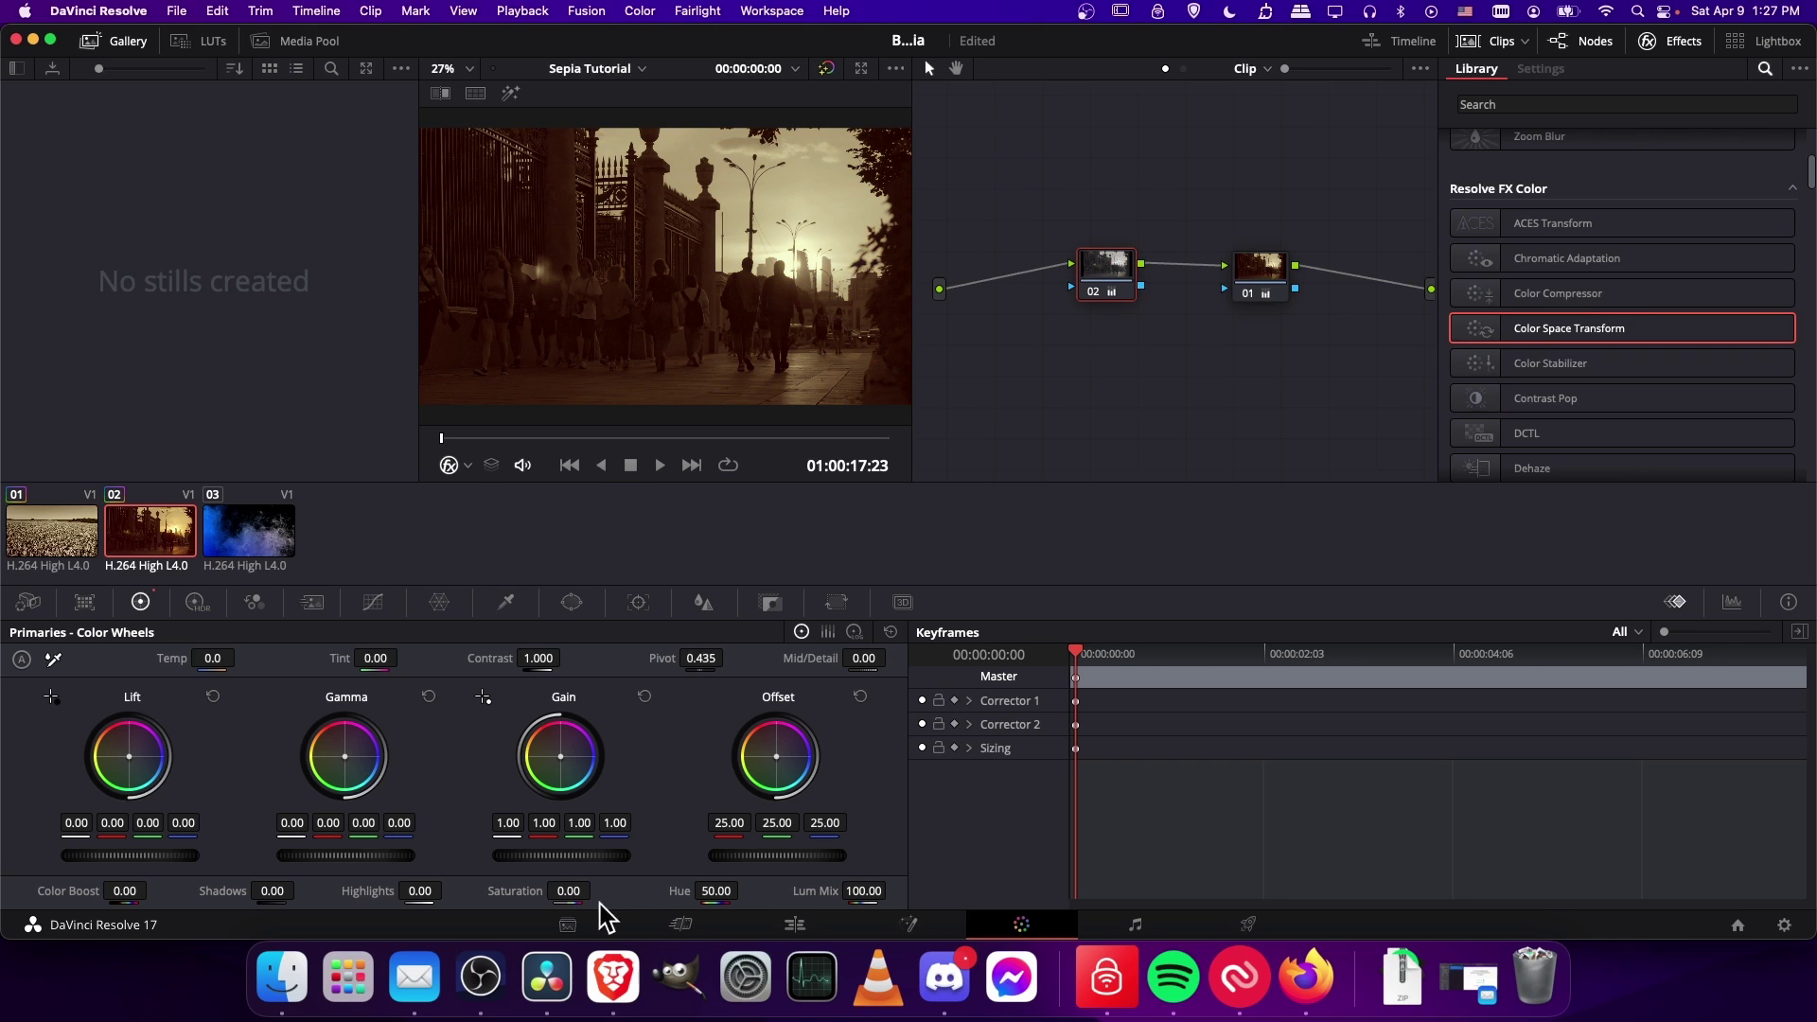
key("space")
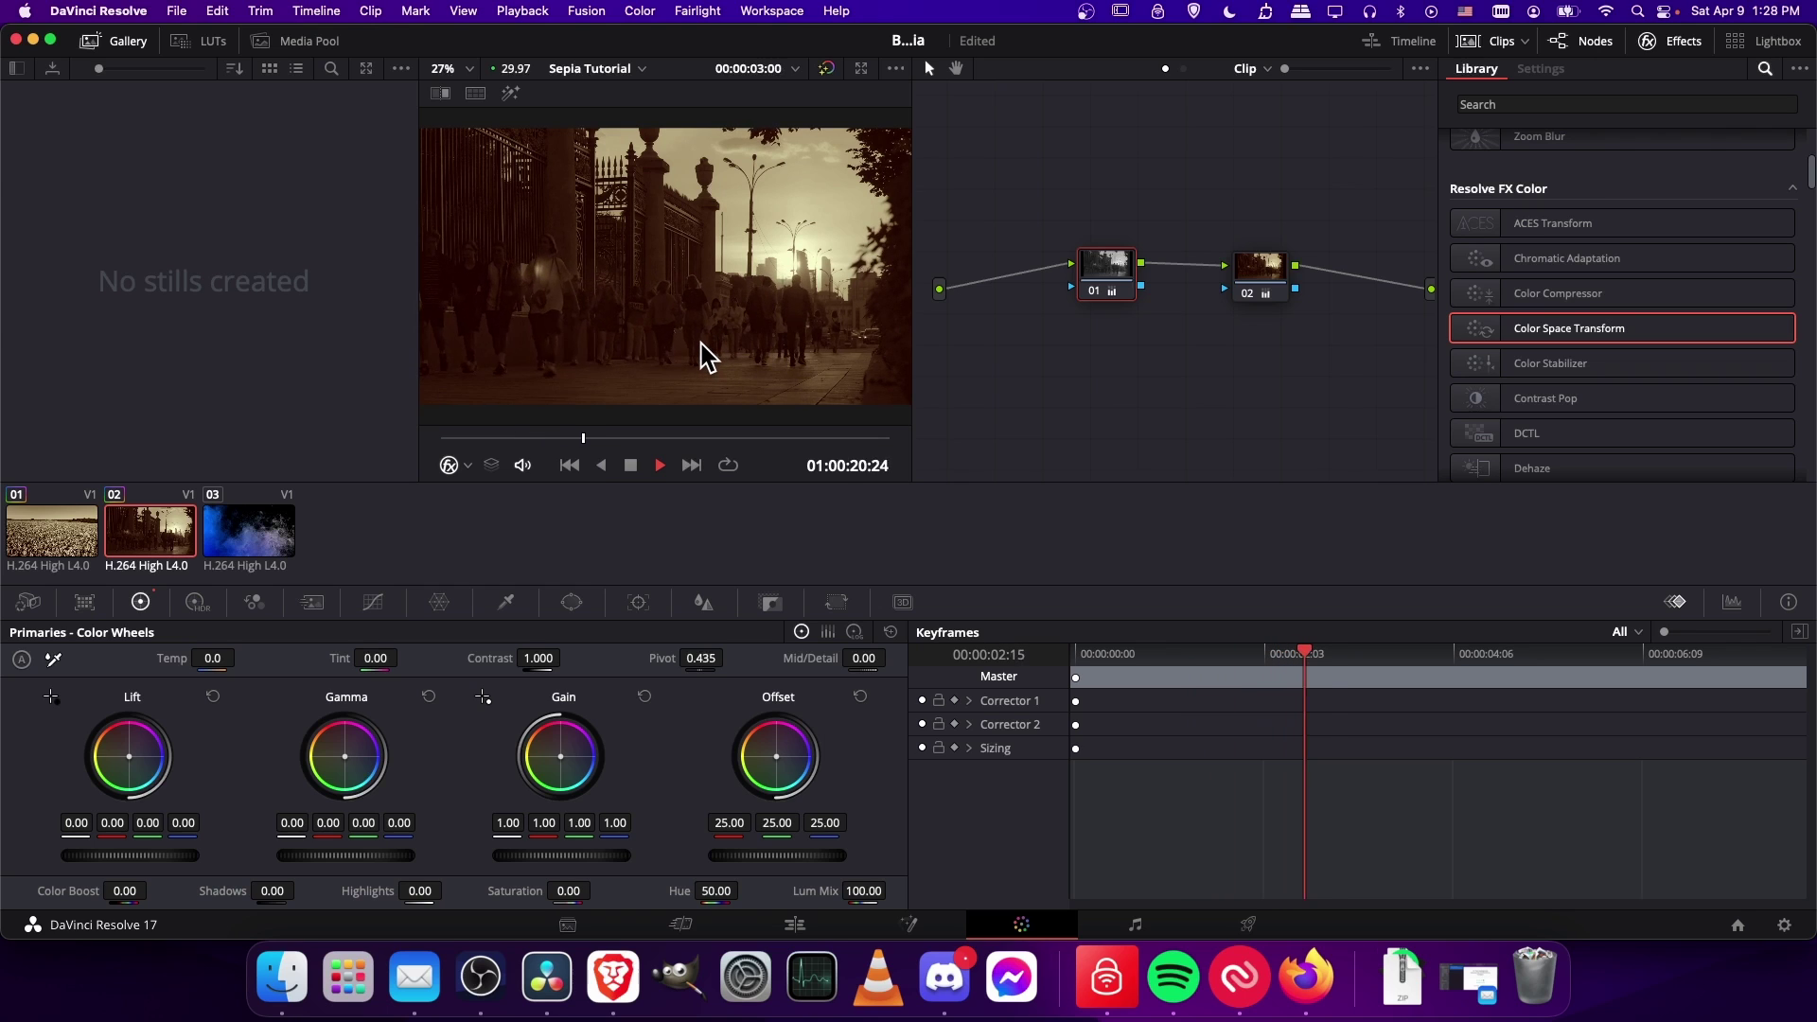
key("space")
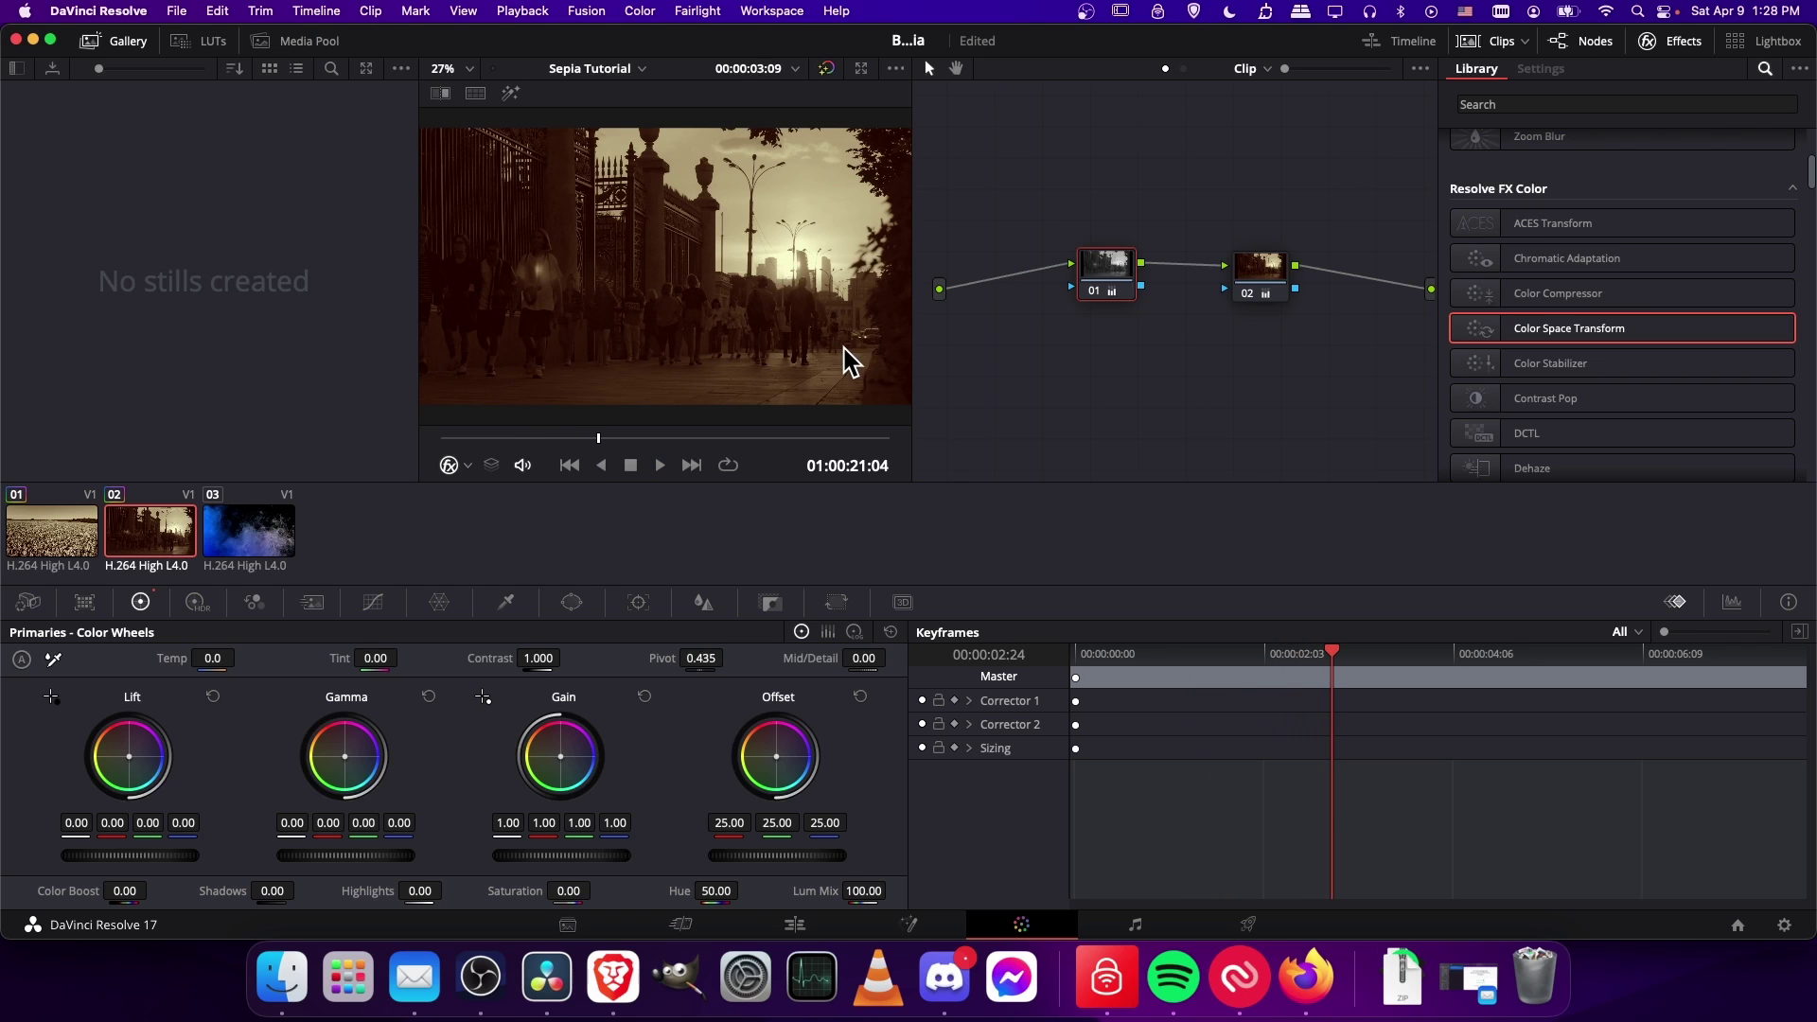
Step: Lift the street clip's warm-grade Shadows to -16.50 with Highlights at 15.00
left_click(1249, 269)
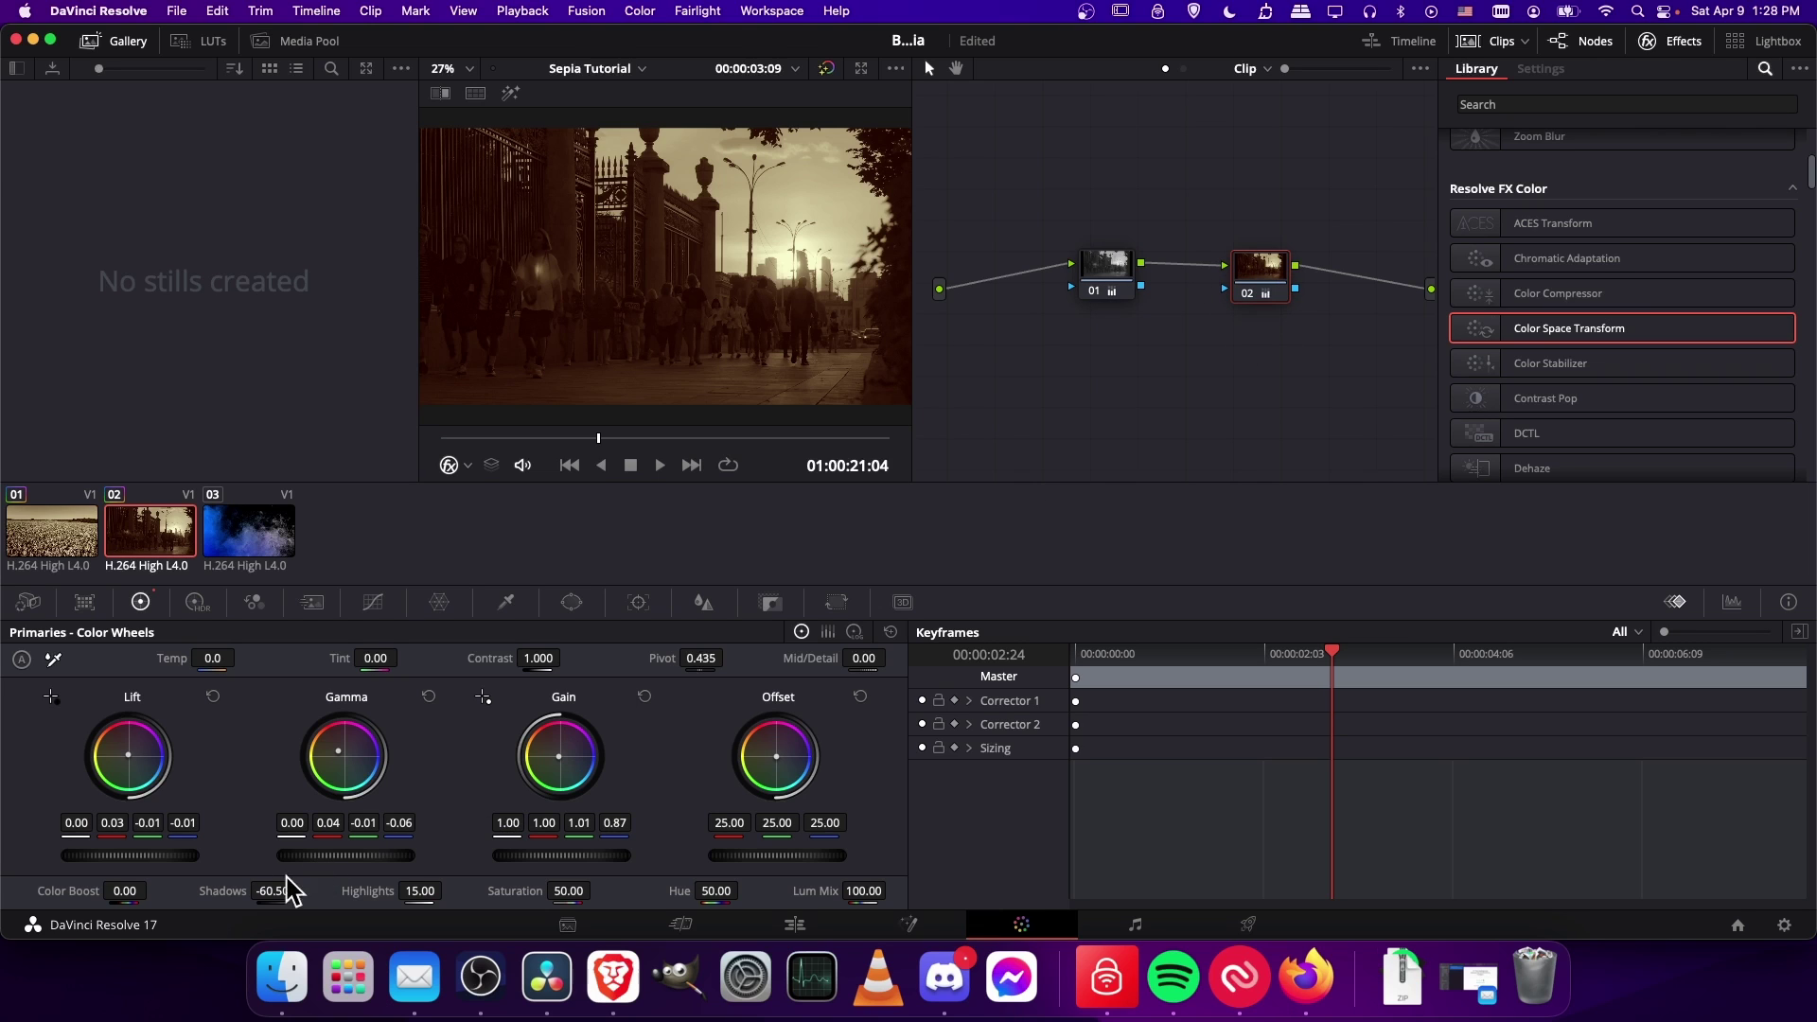
left_click_drag(274, 891, 300, 891)
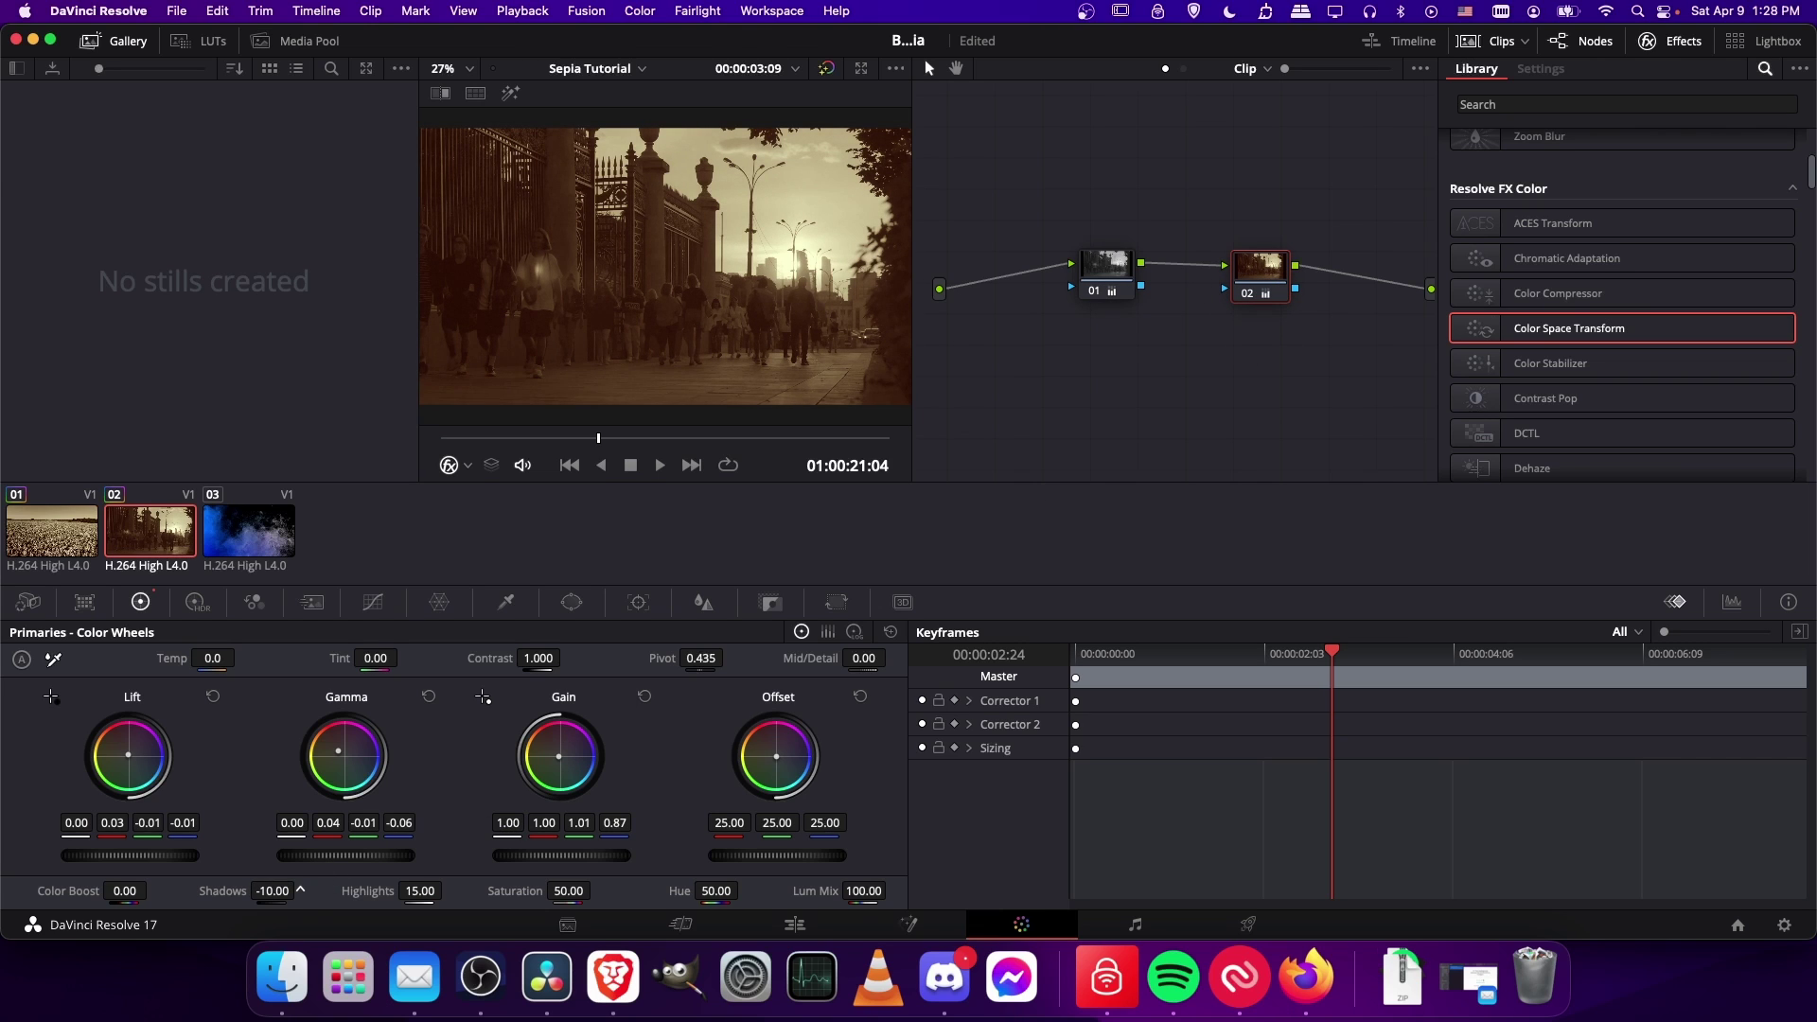
left_click_drag(420, 891, 448, 890)
left_click_drag(420, 890, 326, 897)
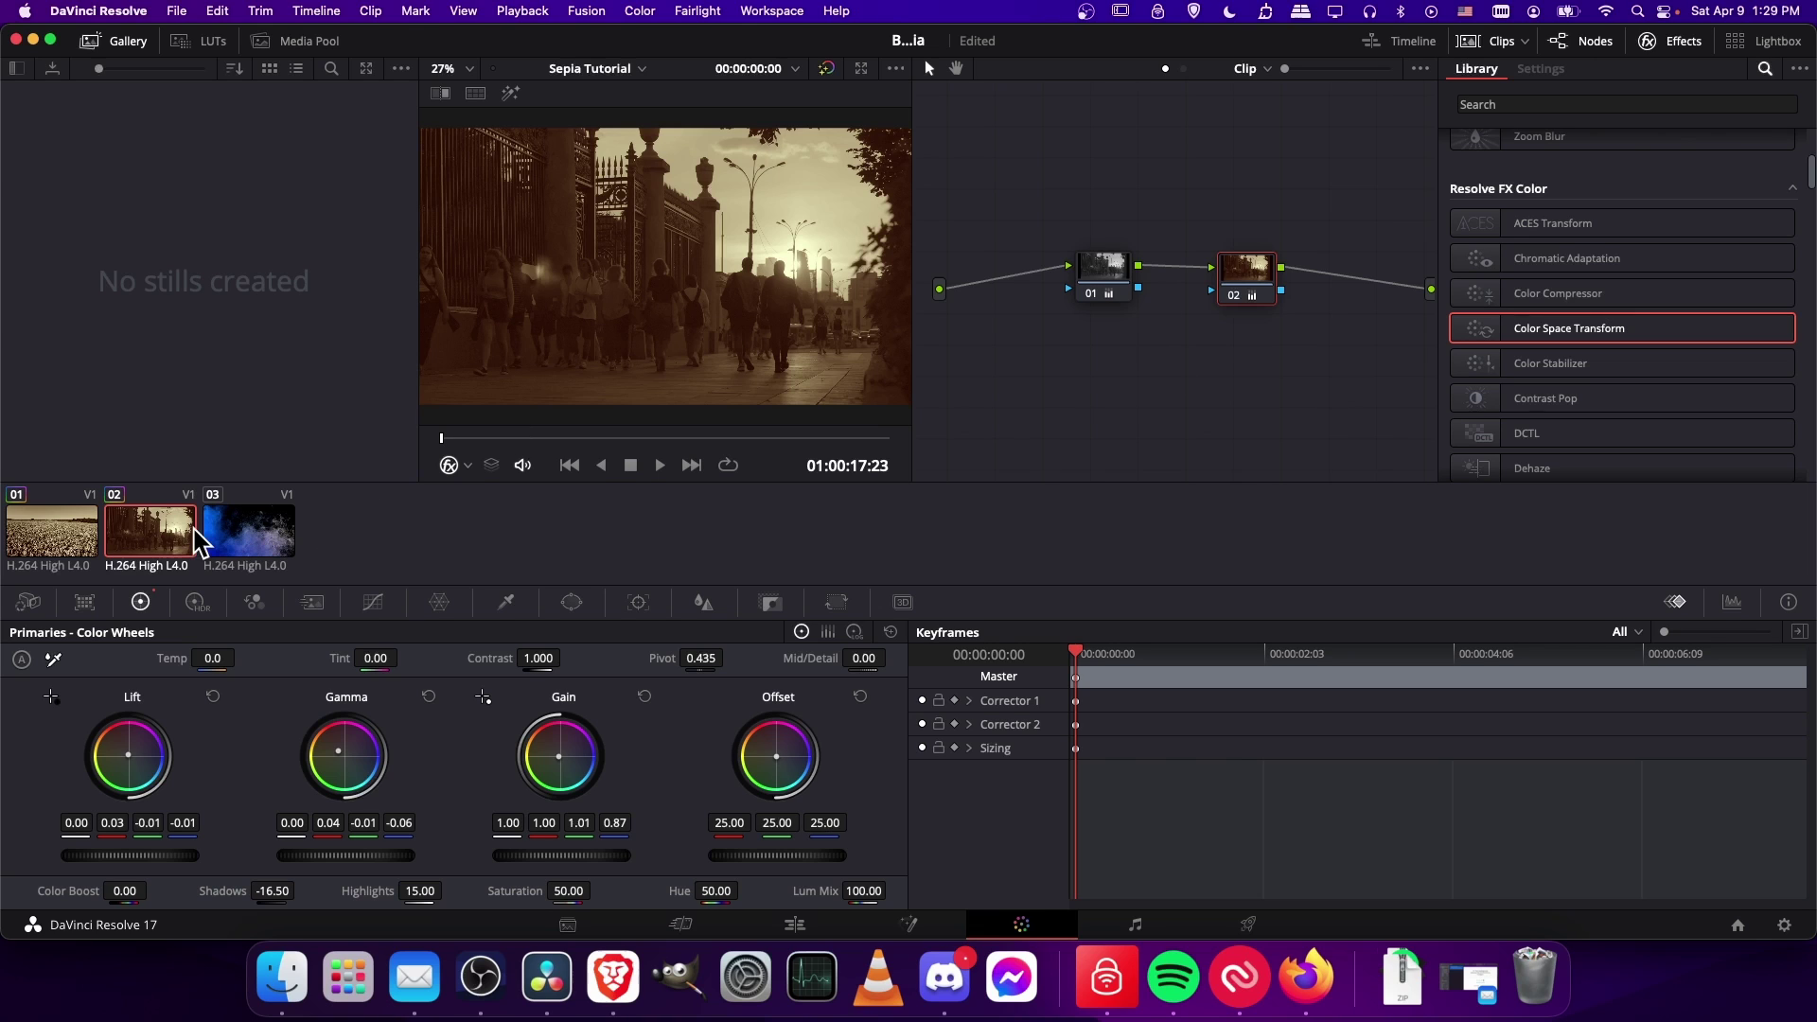
Step: On the ink smoke clip, wire a new corrector node 02 into node 01's warm grade
left_click(253, 531)
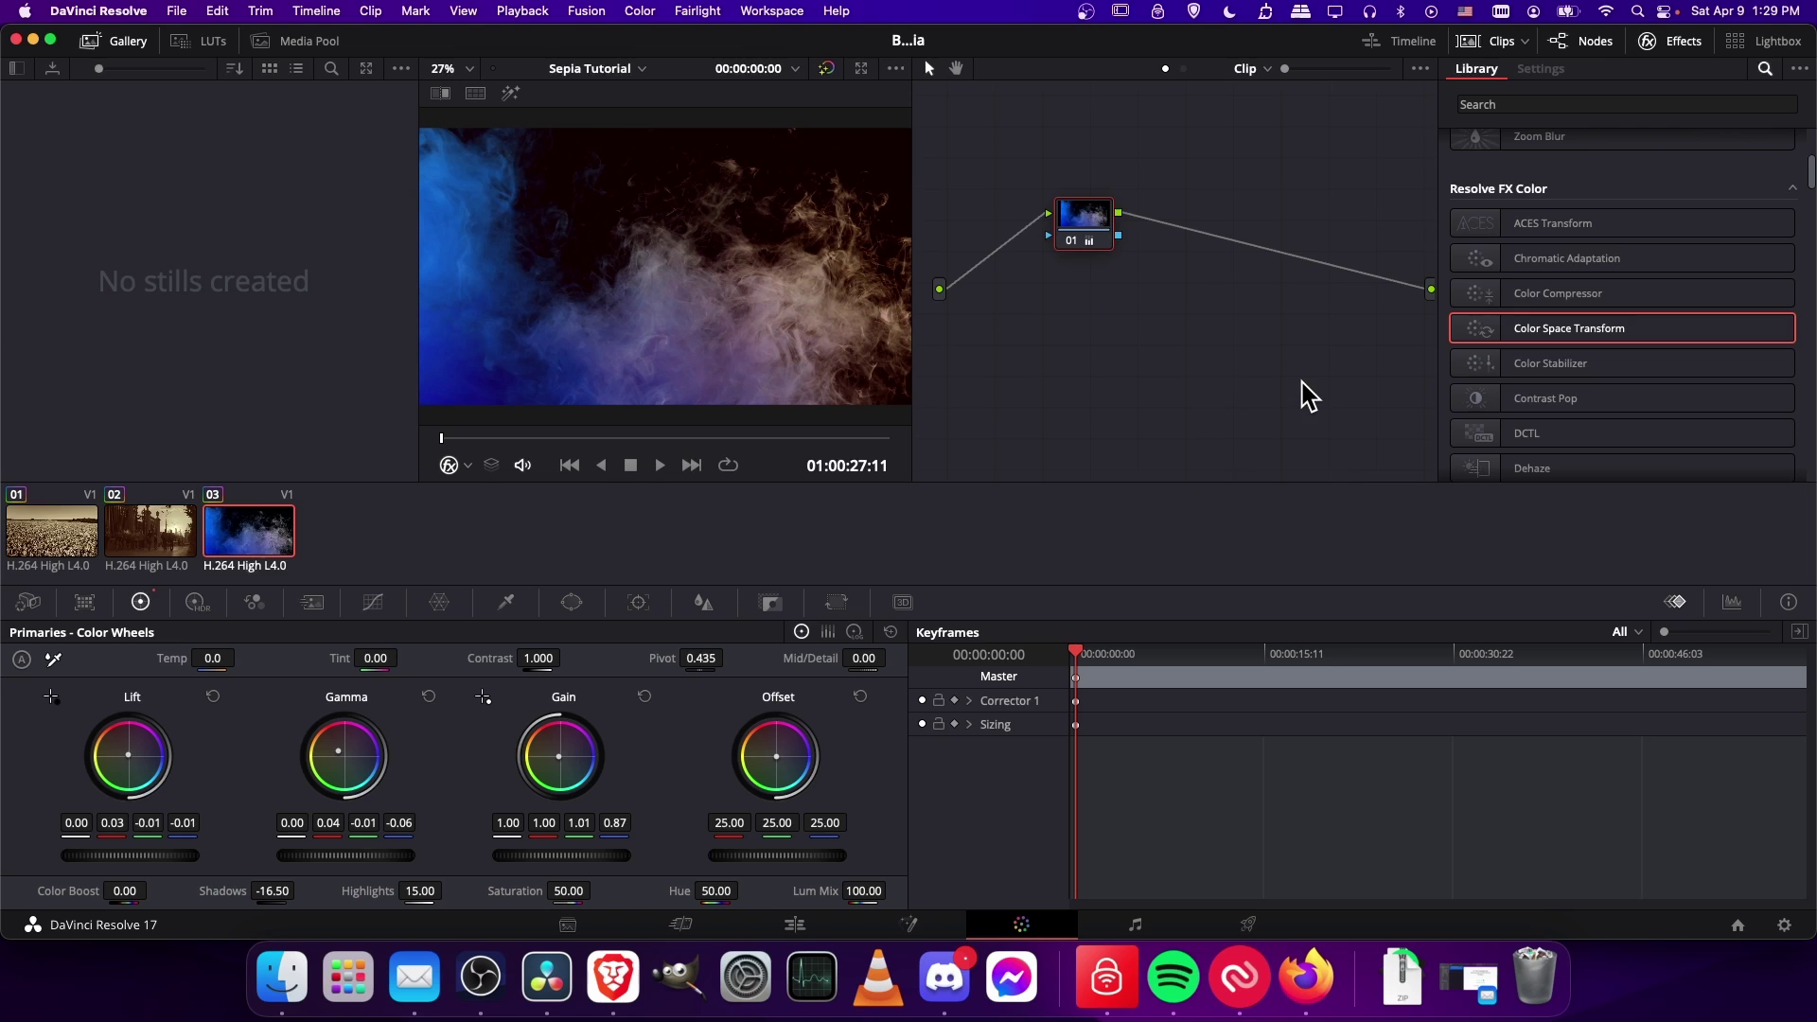
left_click_drag(1099, 236, 1264, 270)
right_click(1039, 269)
left_click(1346, 299)
mouse_move(1190, 265)
left_mouse_down()
mouse_move(1065, 299)
mouse_move(1051, 283)
mouse_move(1214, 246)
left_mouse_up()
left_click_drag(1076, 303, 1102, 286)
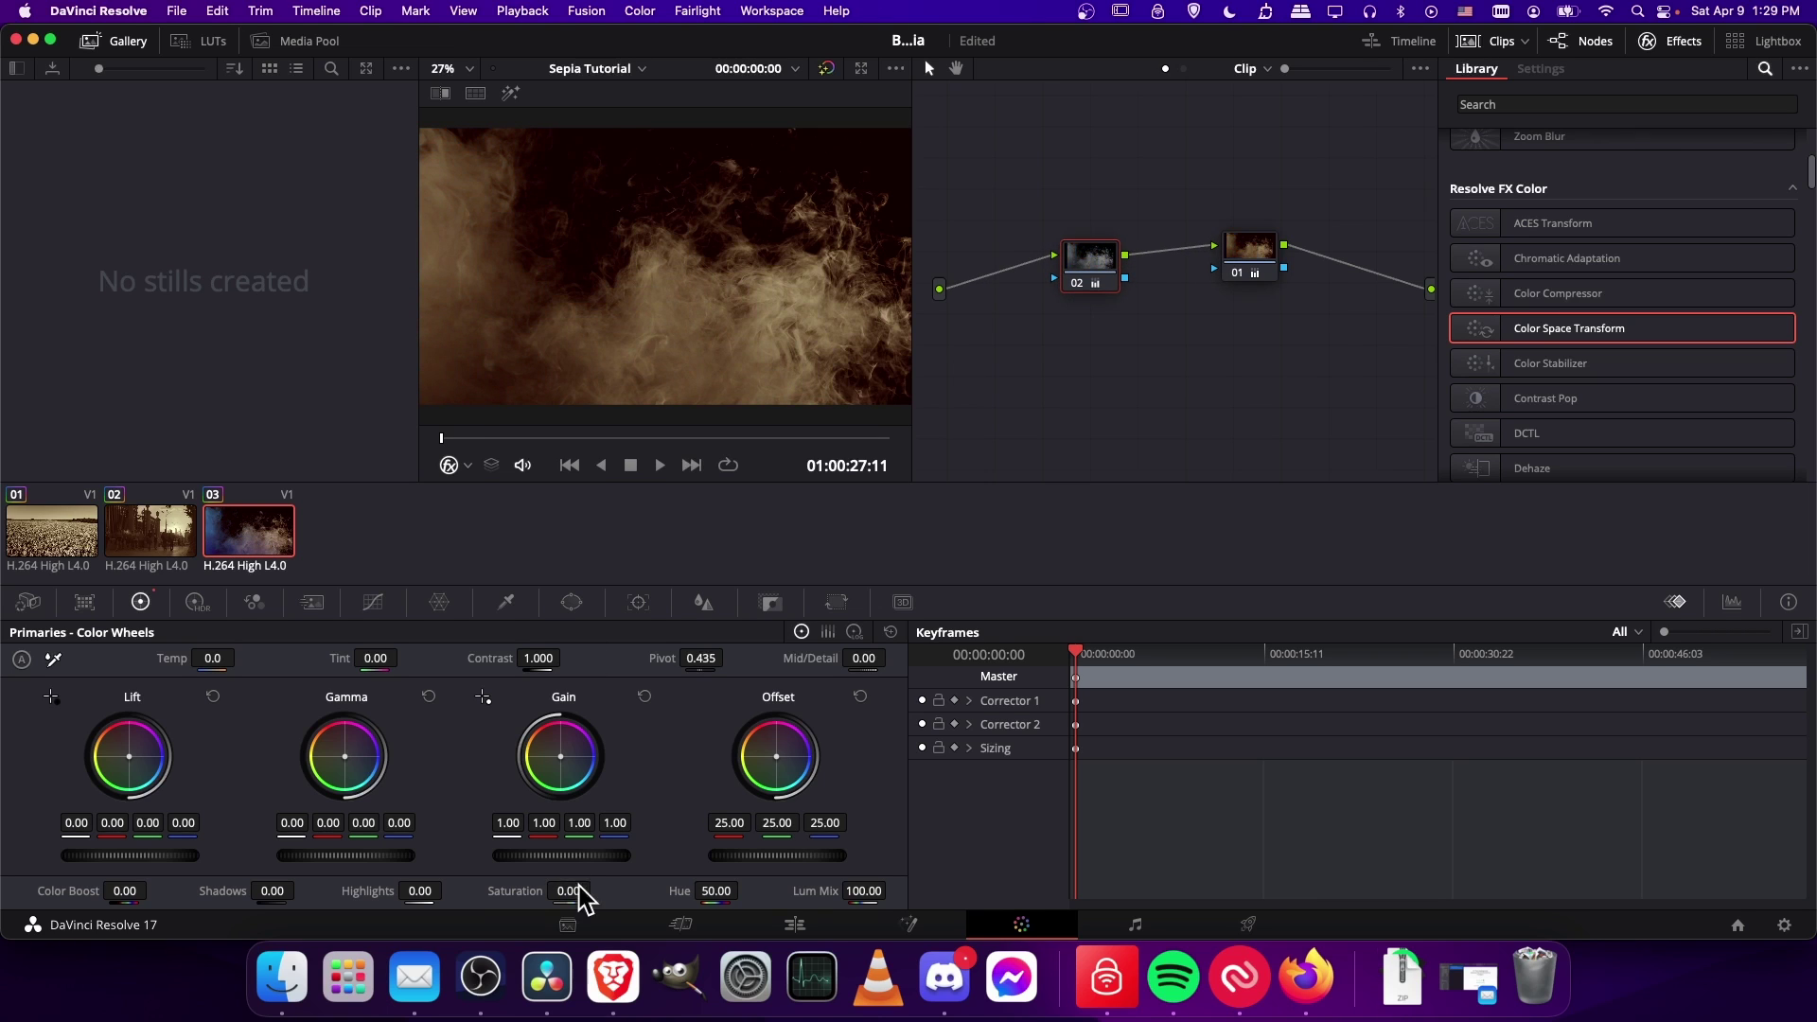
left_click_drag(1246, 267, 1248, 286)
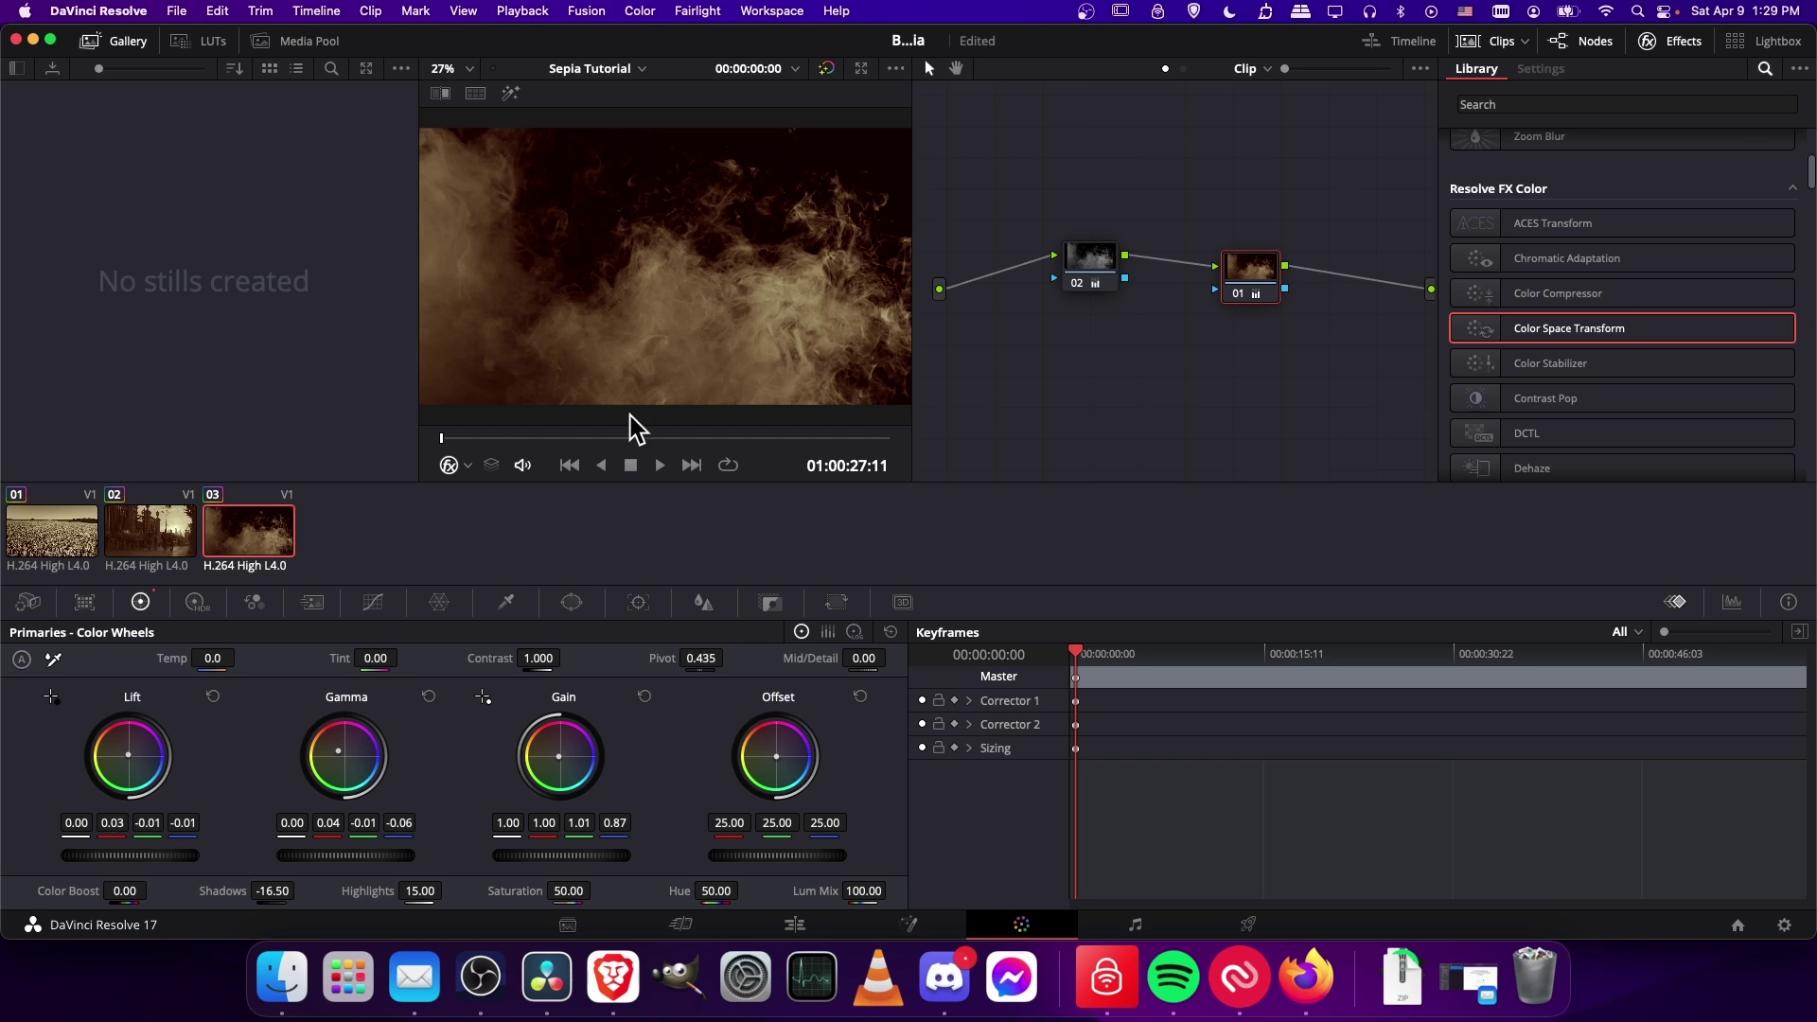
left_click(502, 436)
key("space")
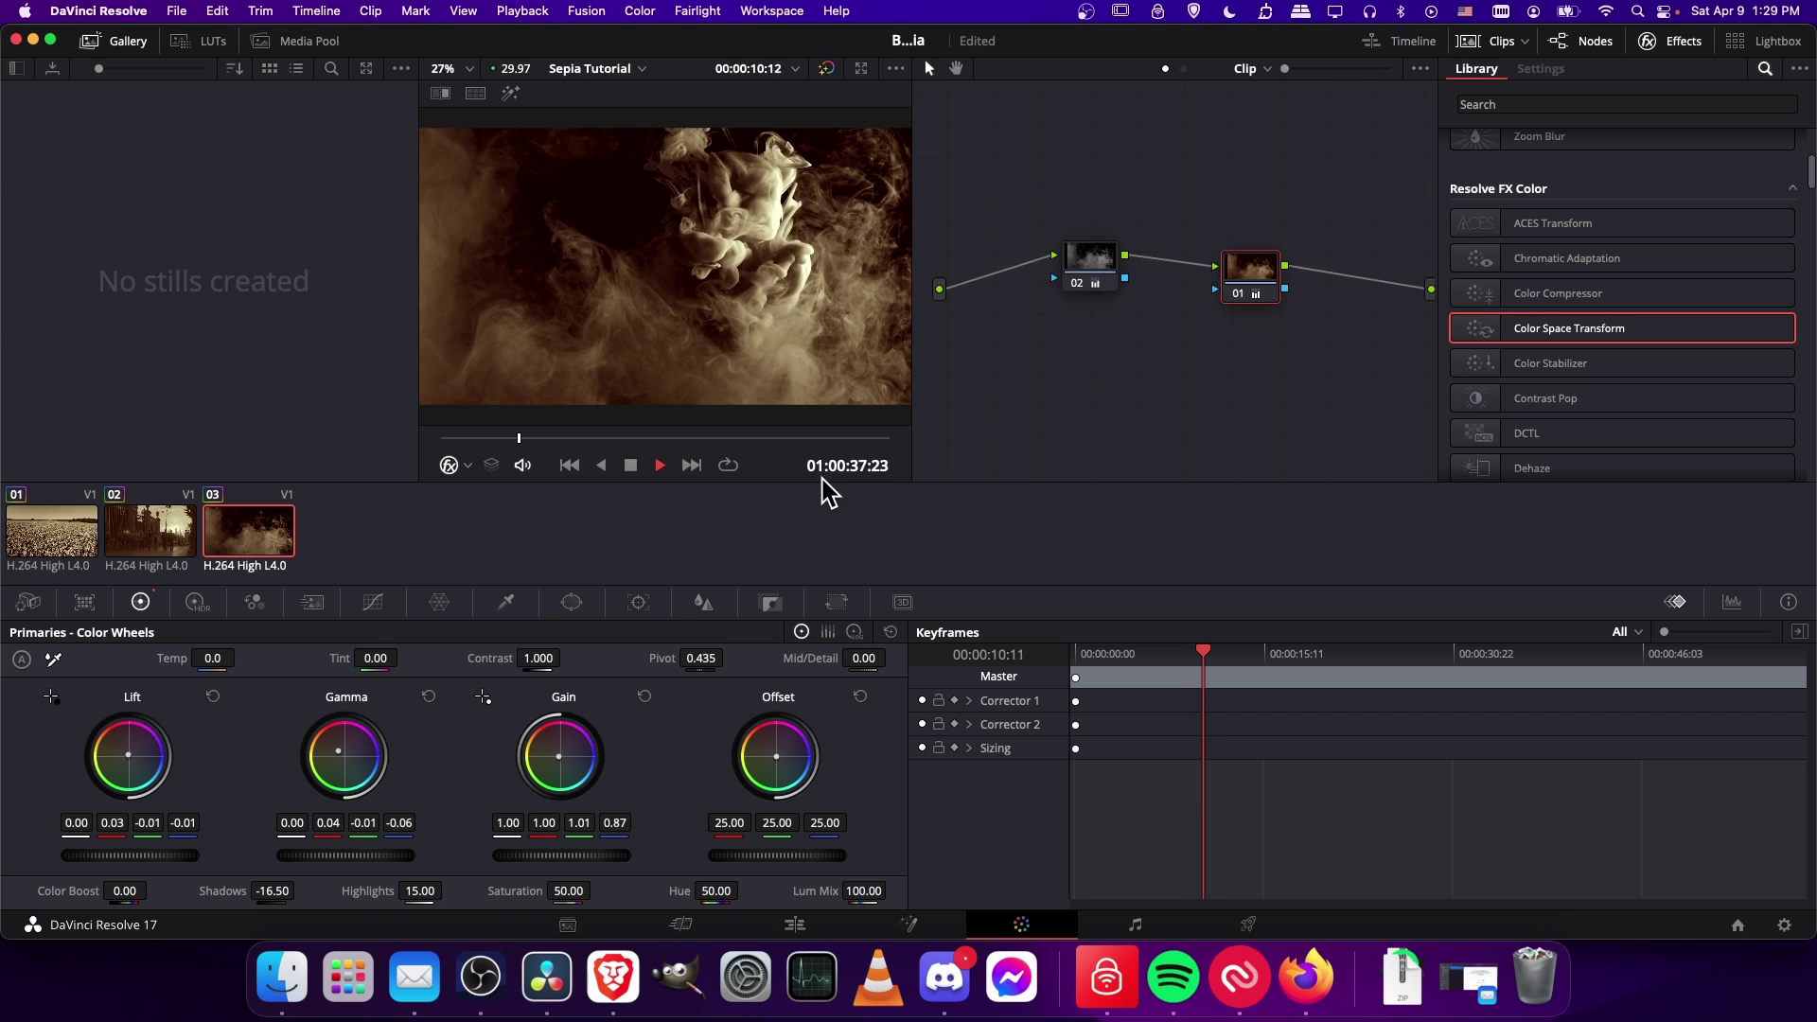
left_click(827, 69)
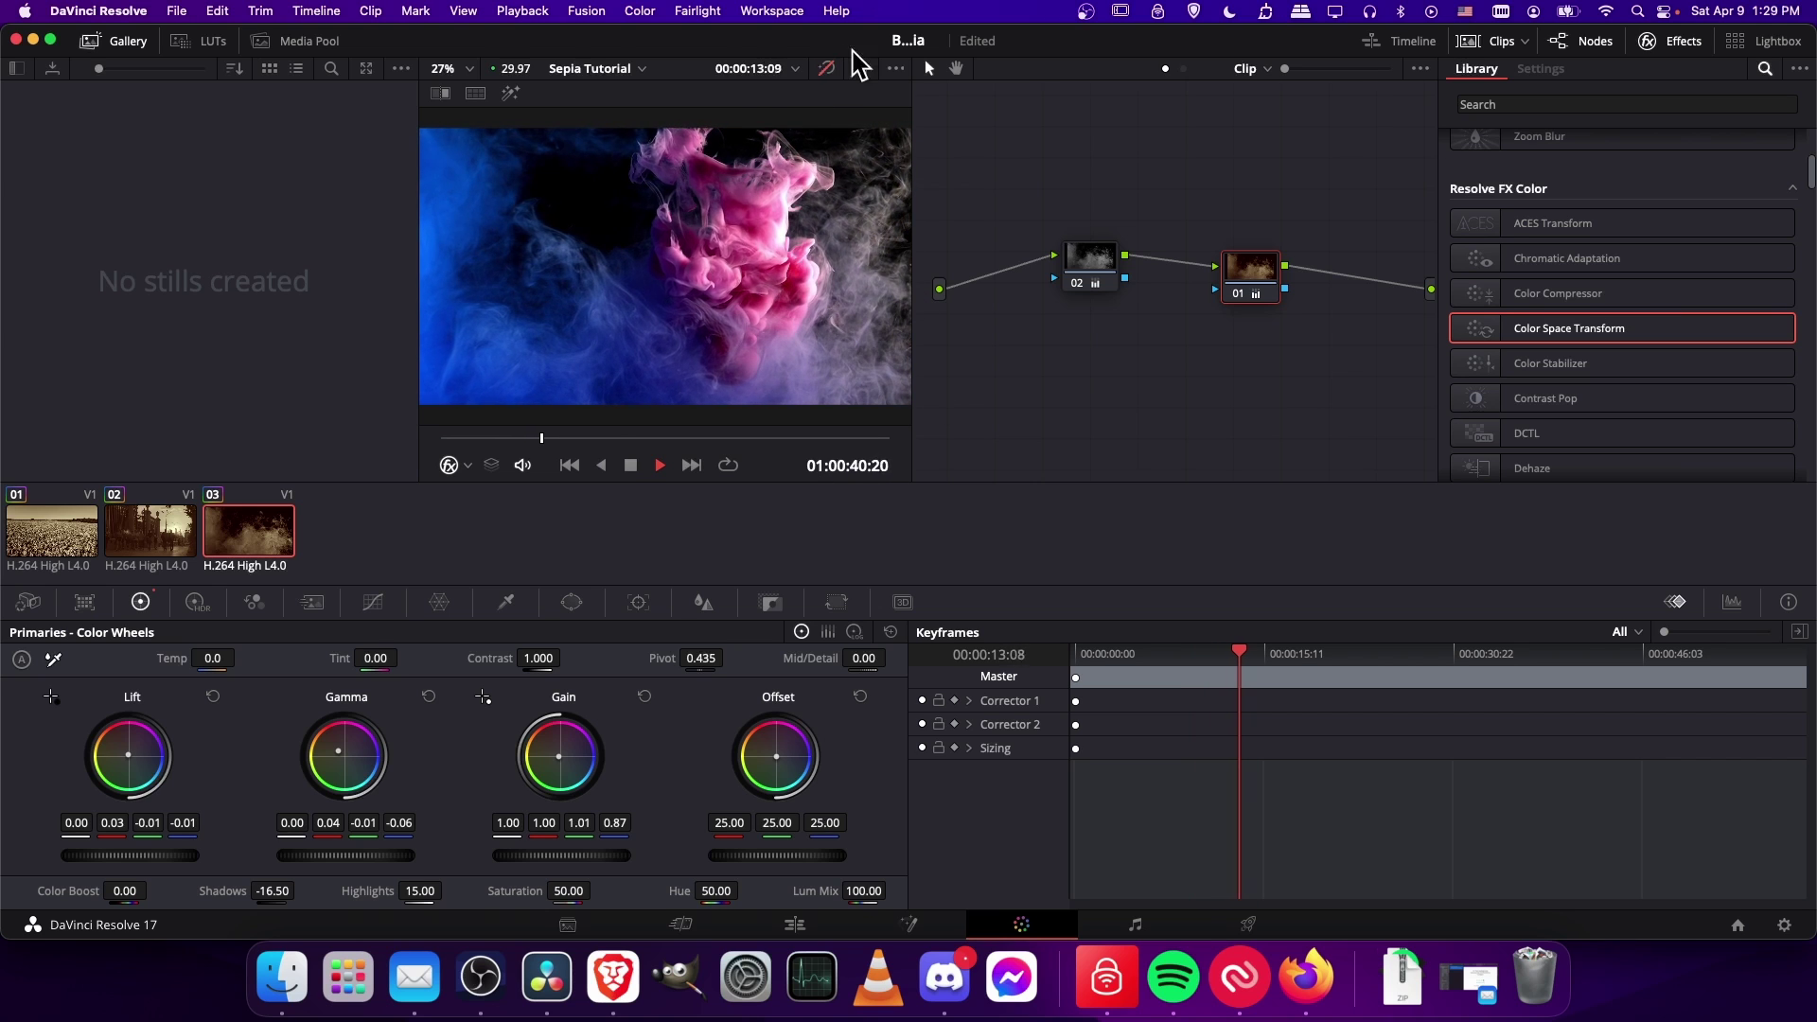
left_click(828, 69)
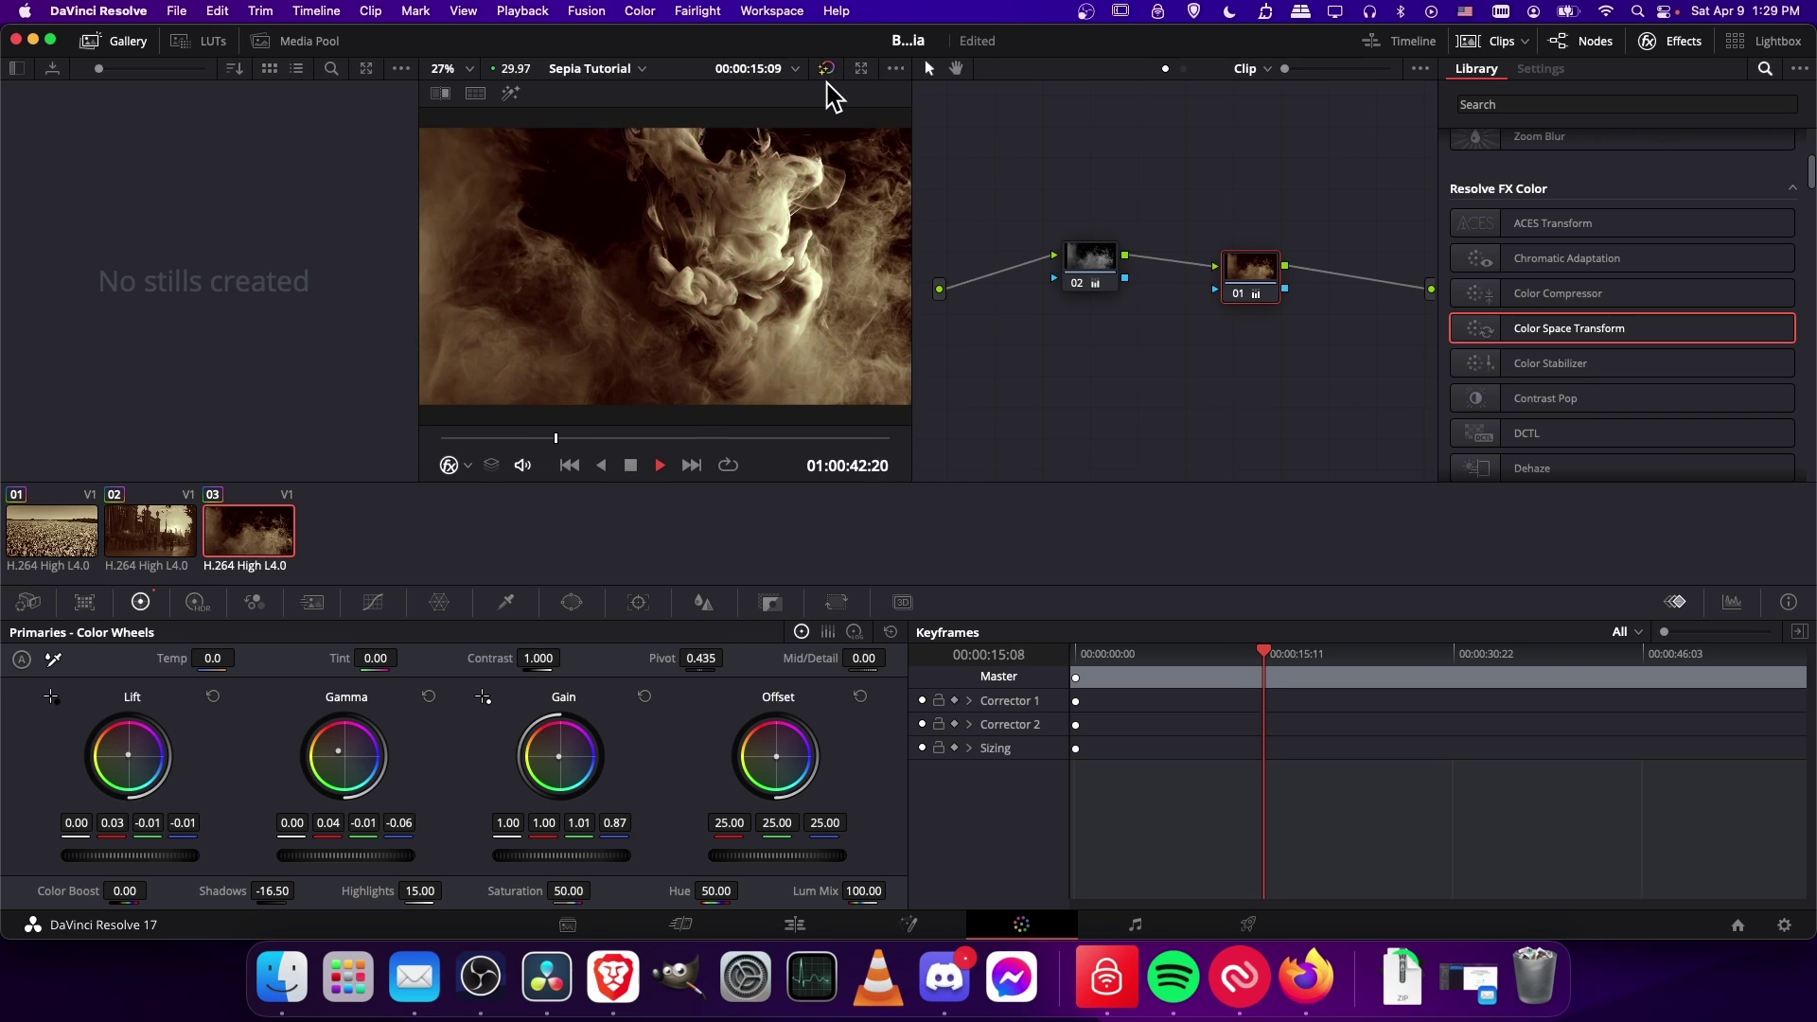
key("space")
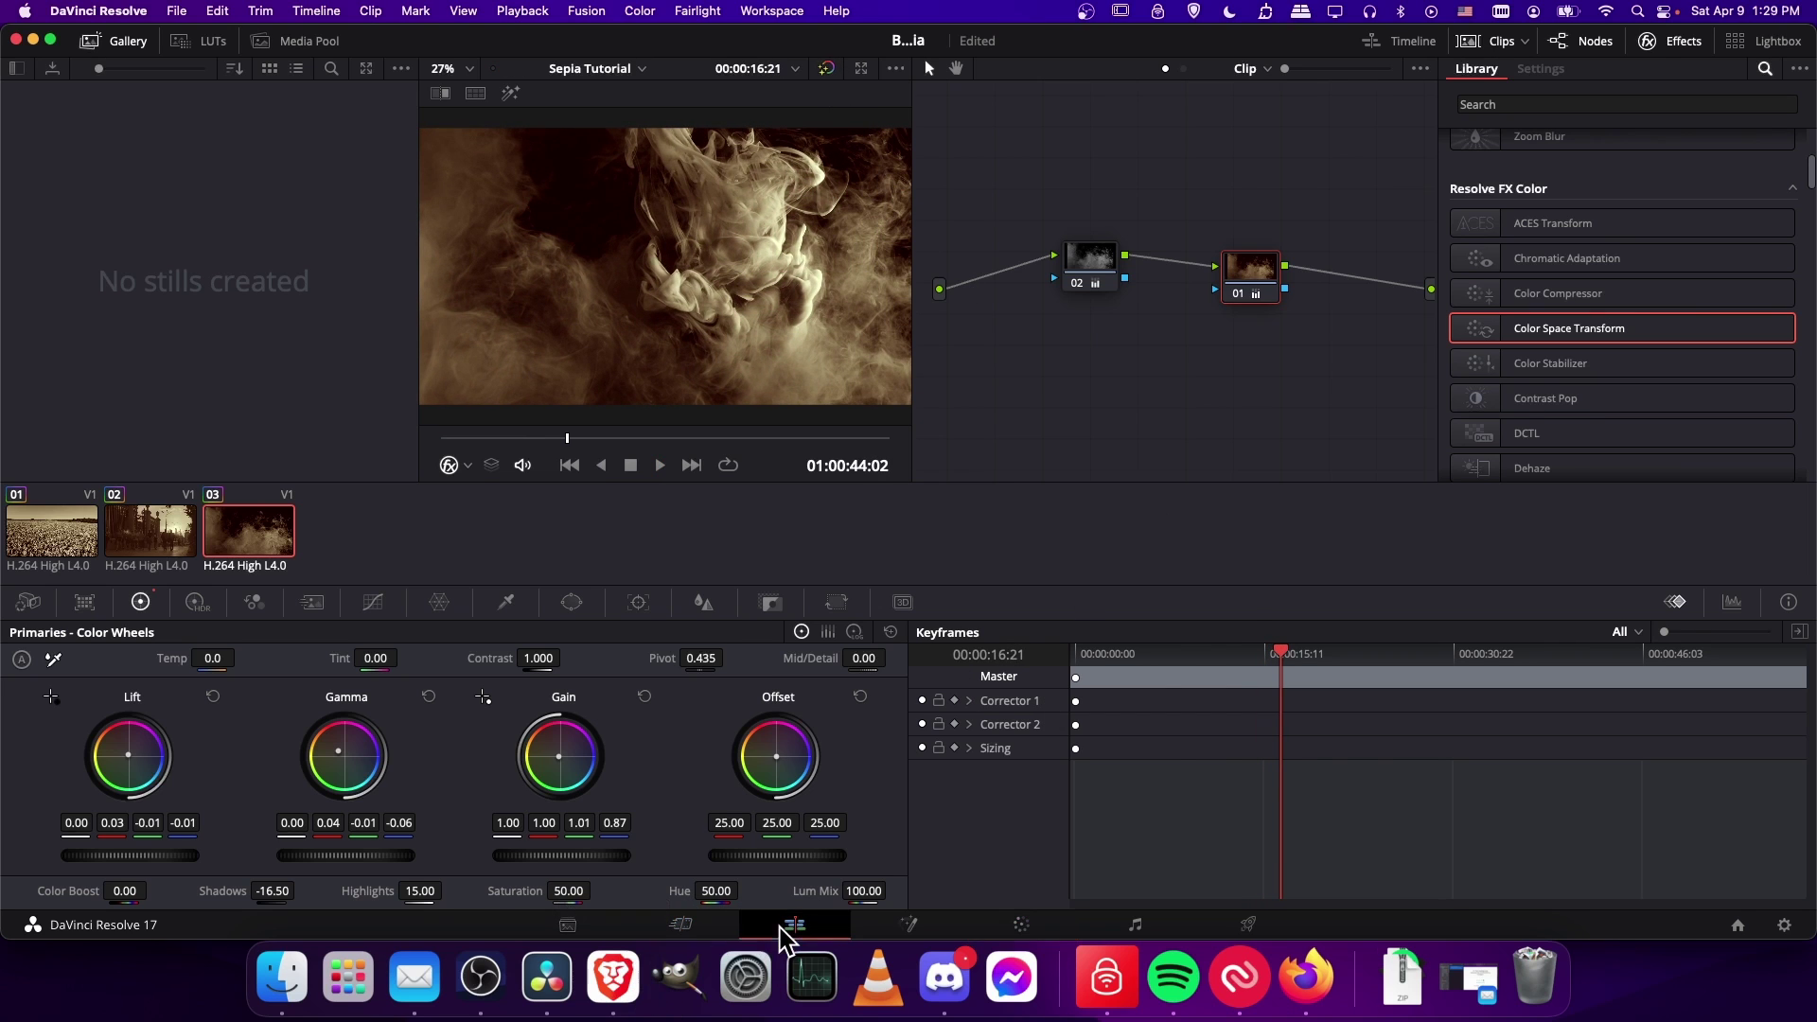
left_click(780, 928)
Step: Check the sunflowers, people and ink clips on the Edit timeline, then deselect and return to Color
left_click(615, 970)
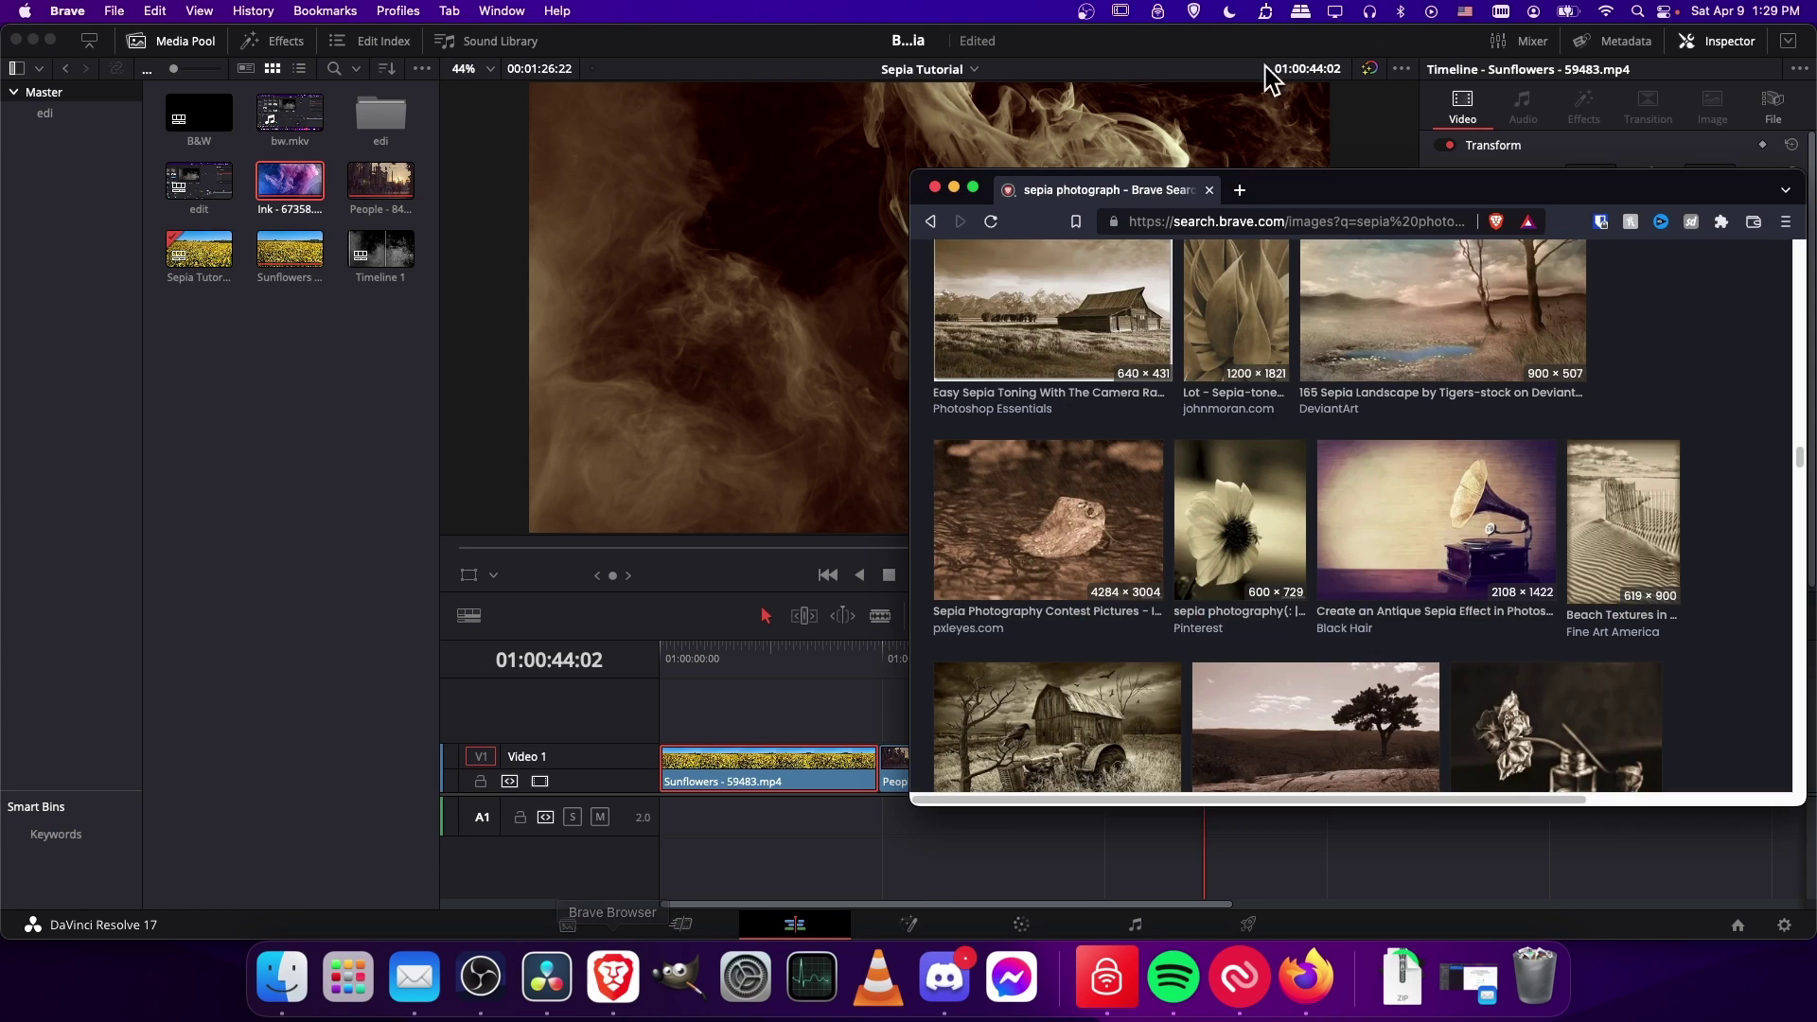
left_click(830, 697)
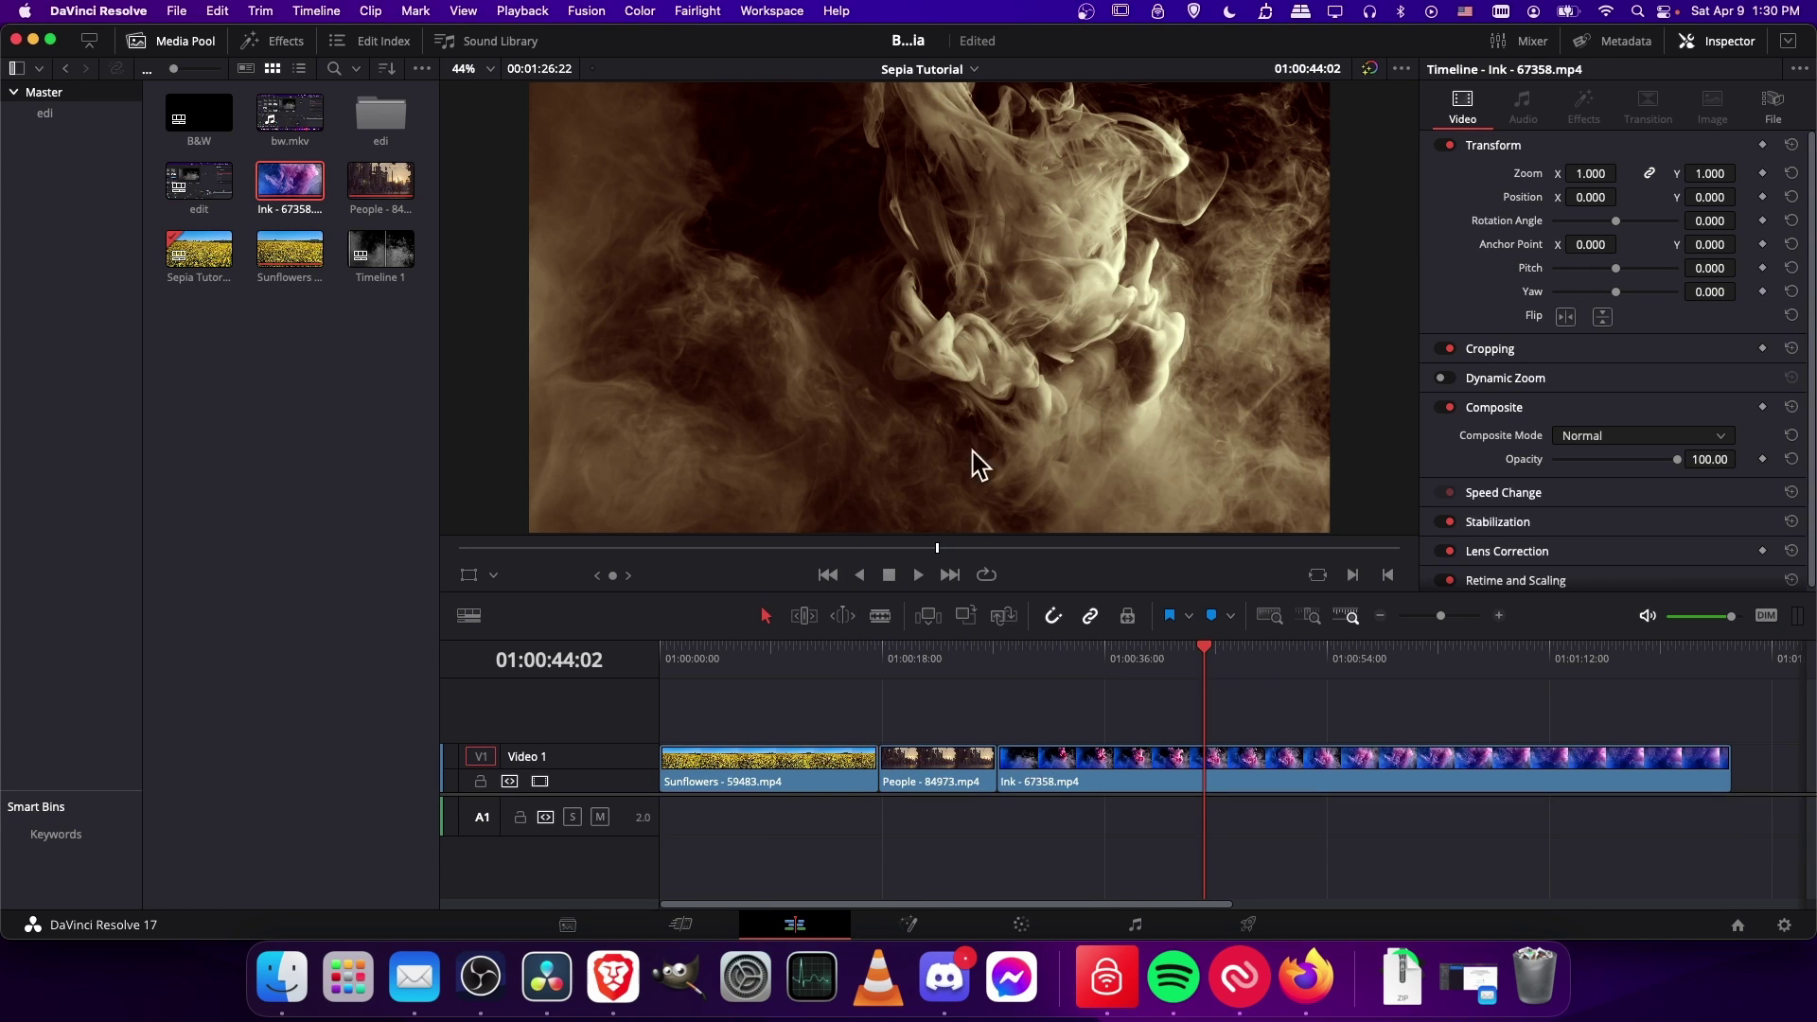
left_click(939, 660)
left_click(816, 661)
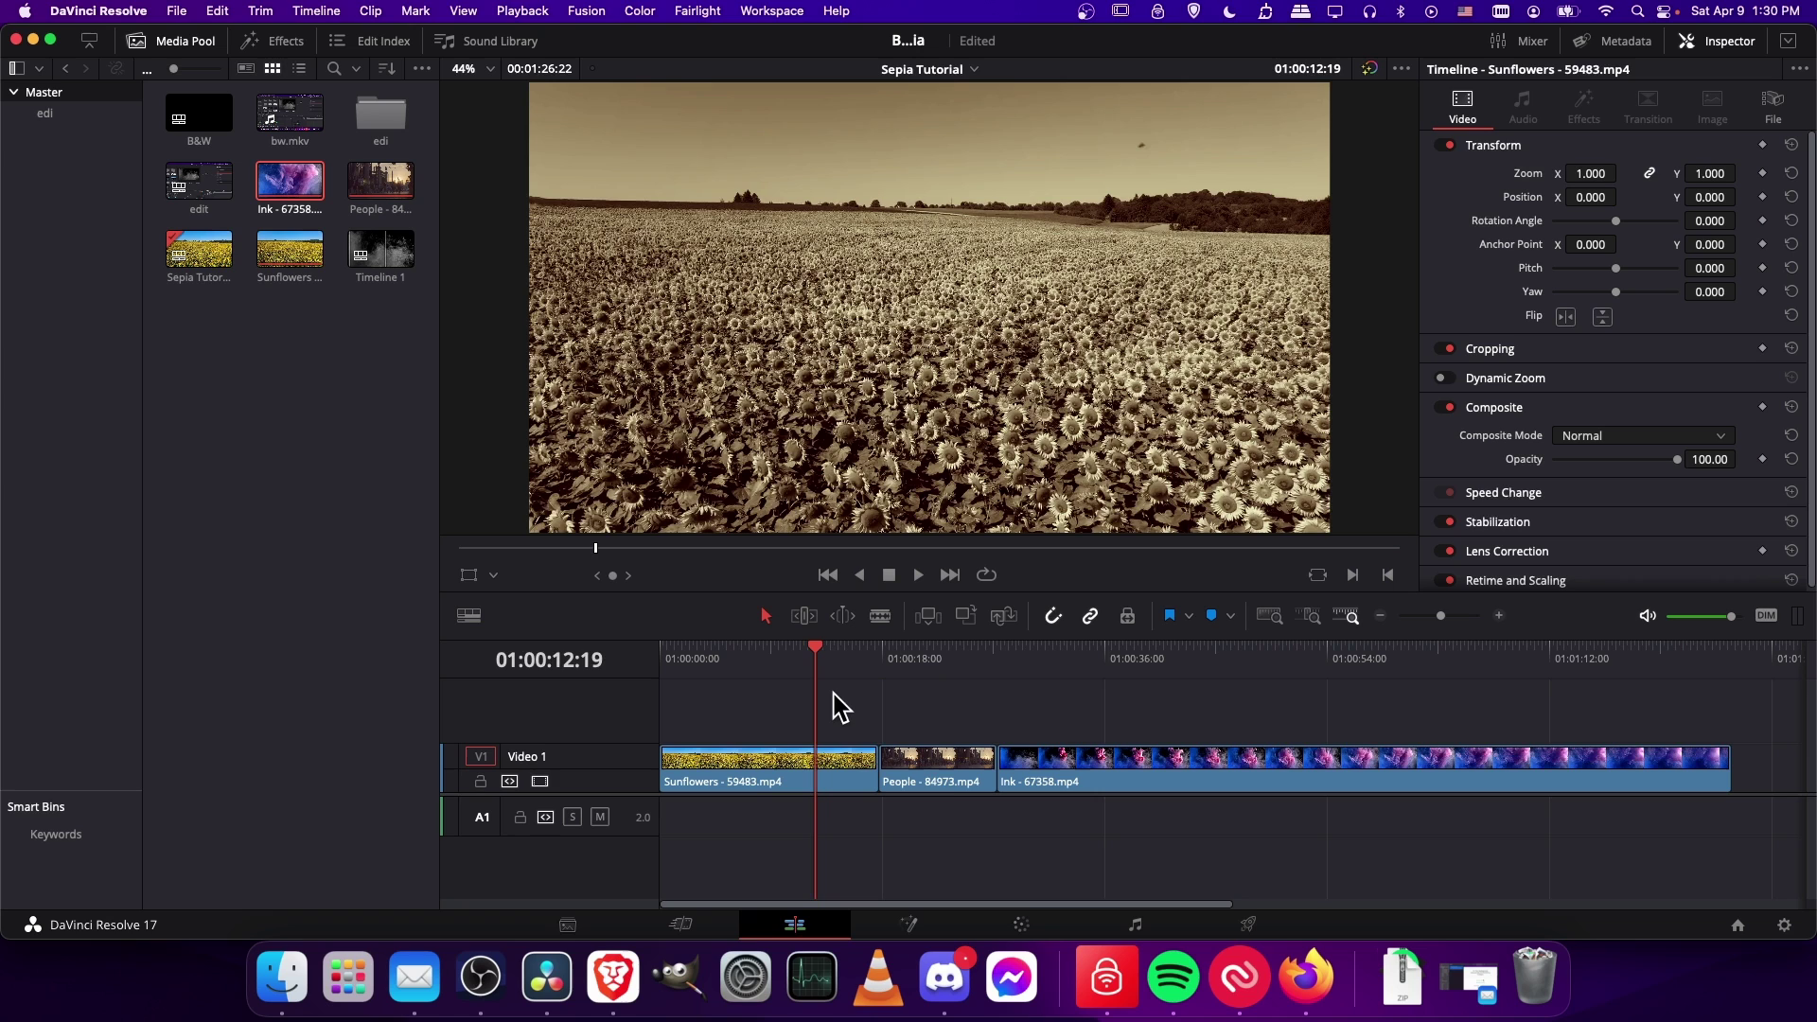
left_click(957, 661)
left_click(1100, 658)
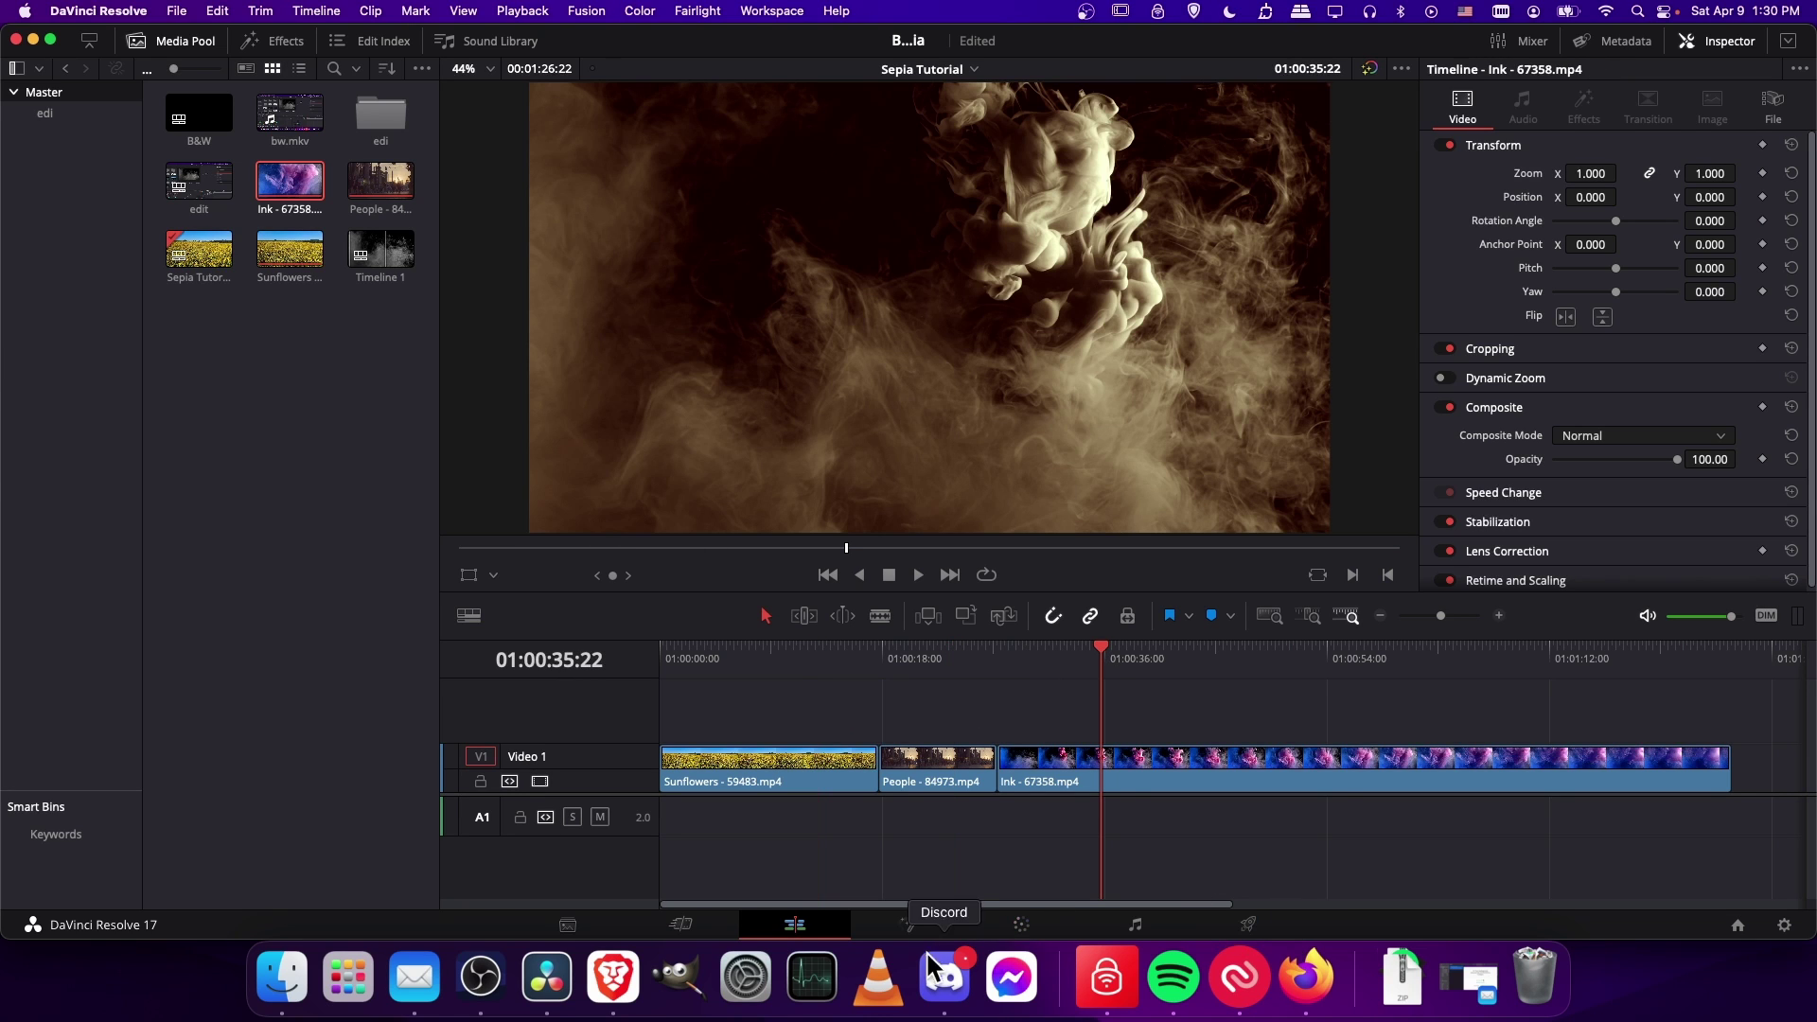
left_click(952, 899)
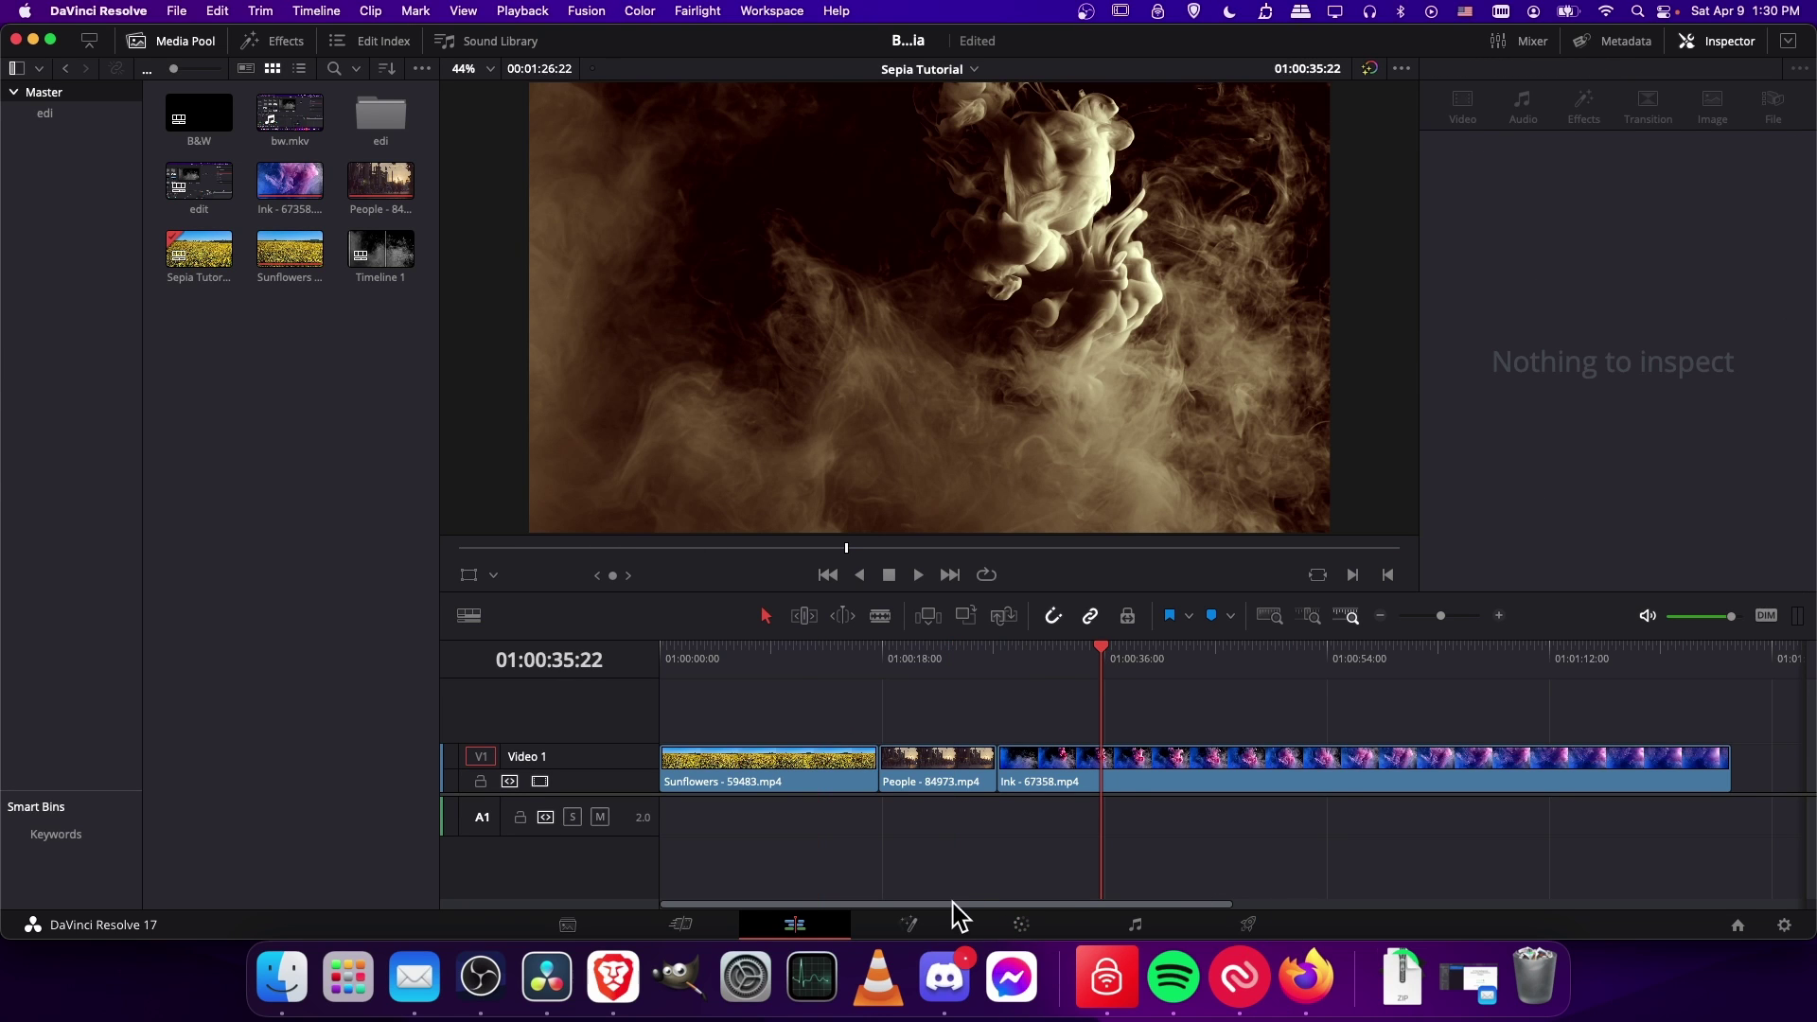
left_click(1049, 920)
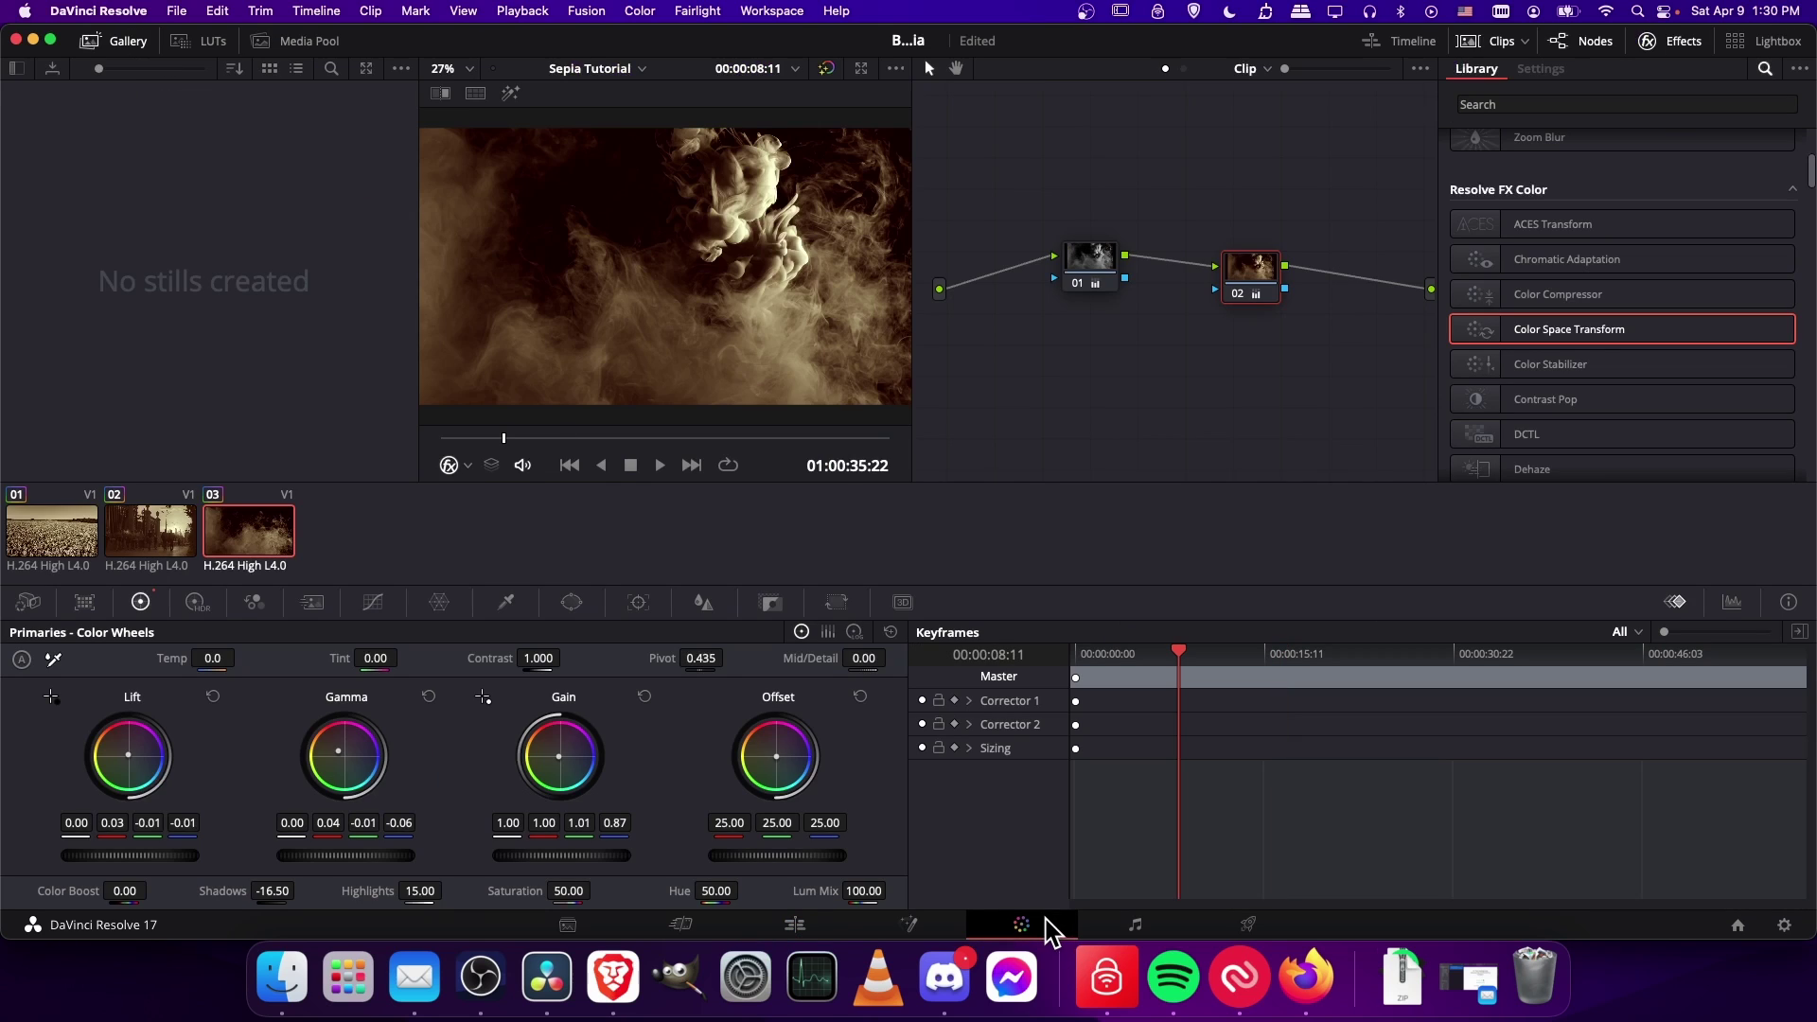
Step: Set the sunflowers clip's node 01 Saturation back to 0 so the field stays fully sepia
left_click(1091, 260)
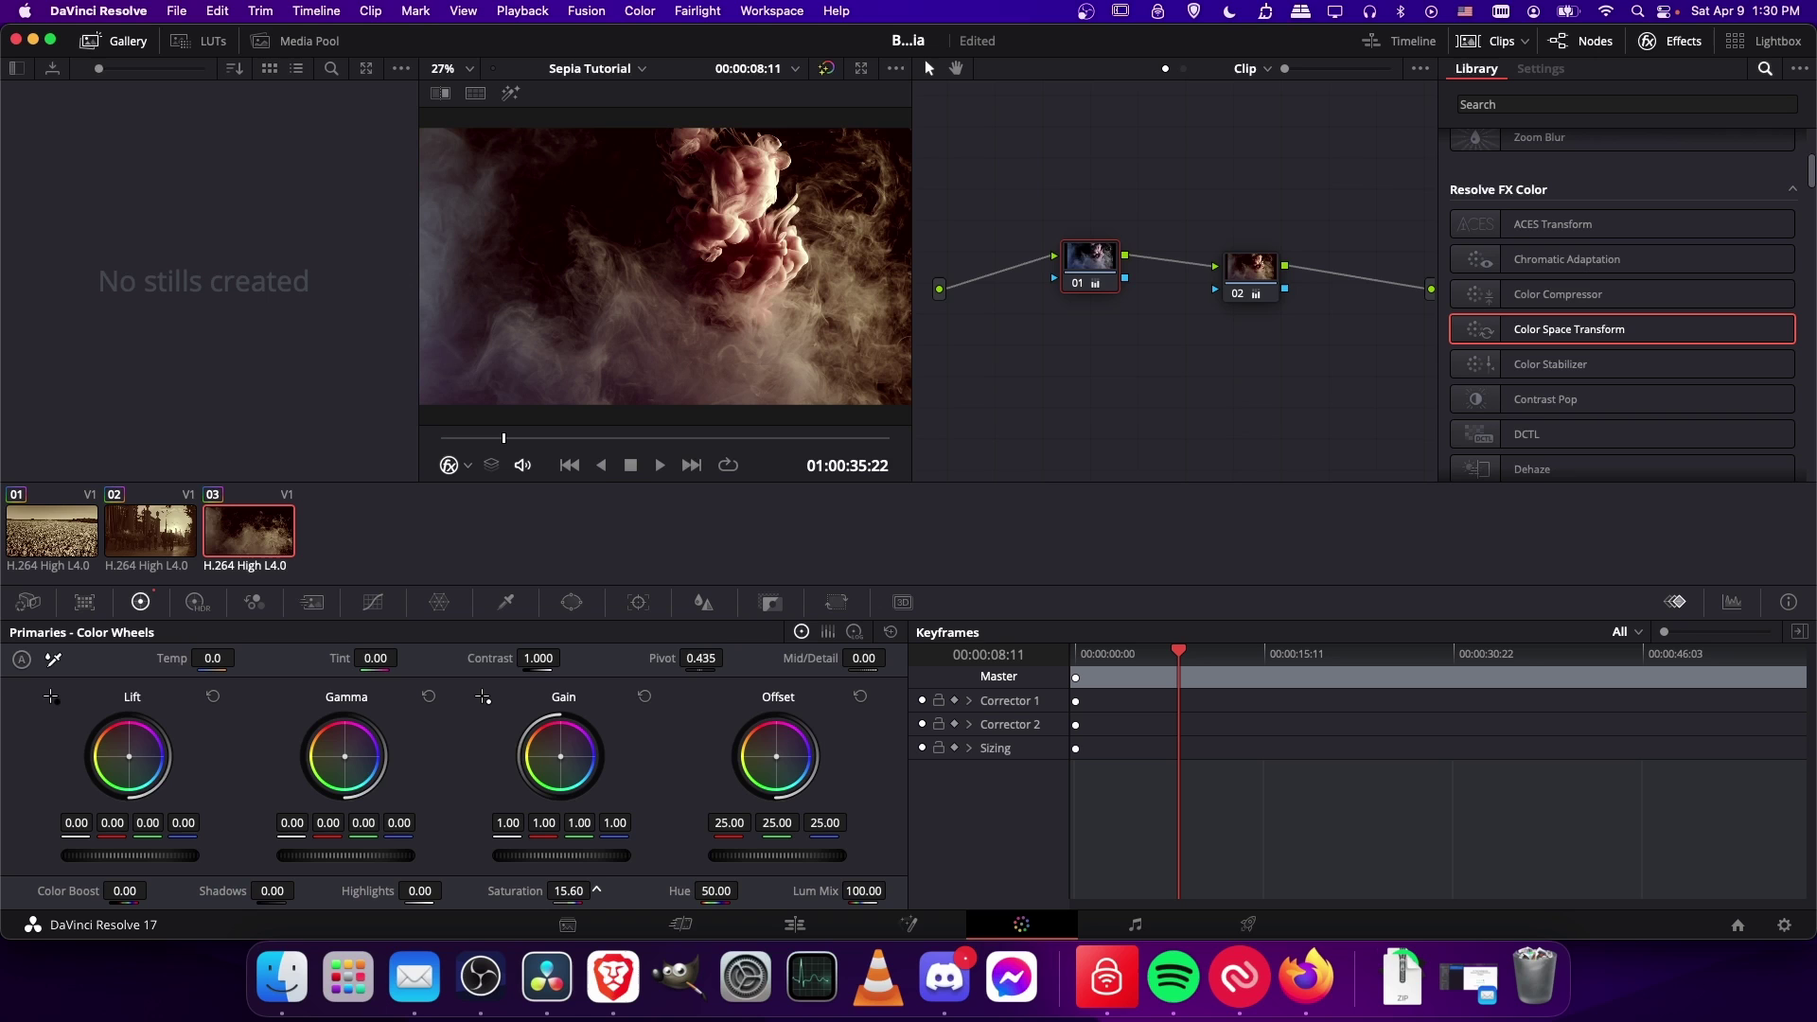
key("Home")
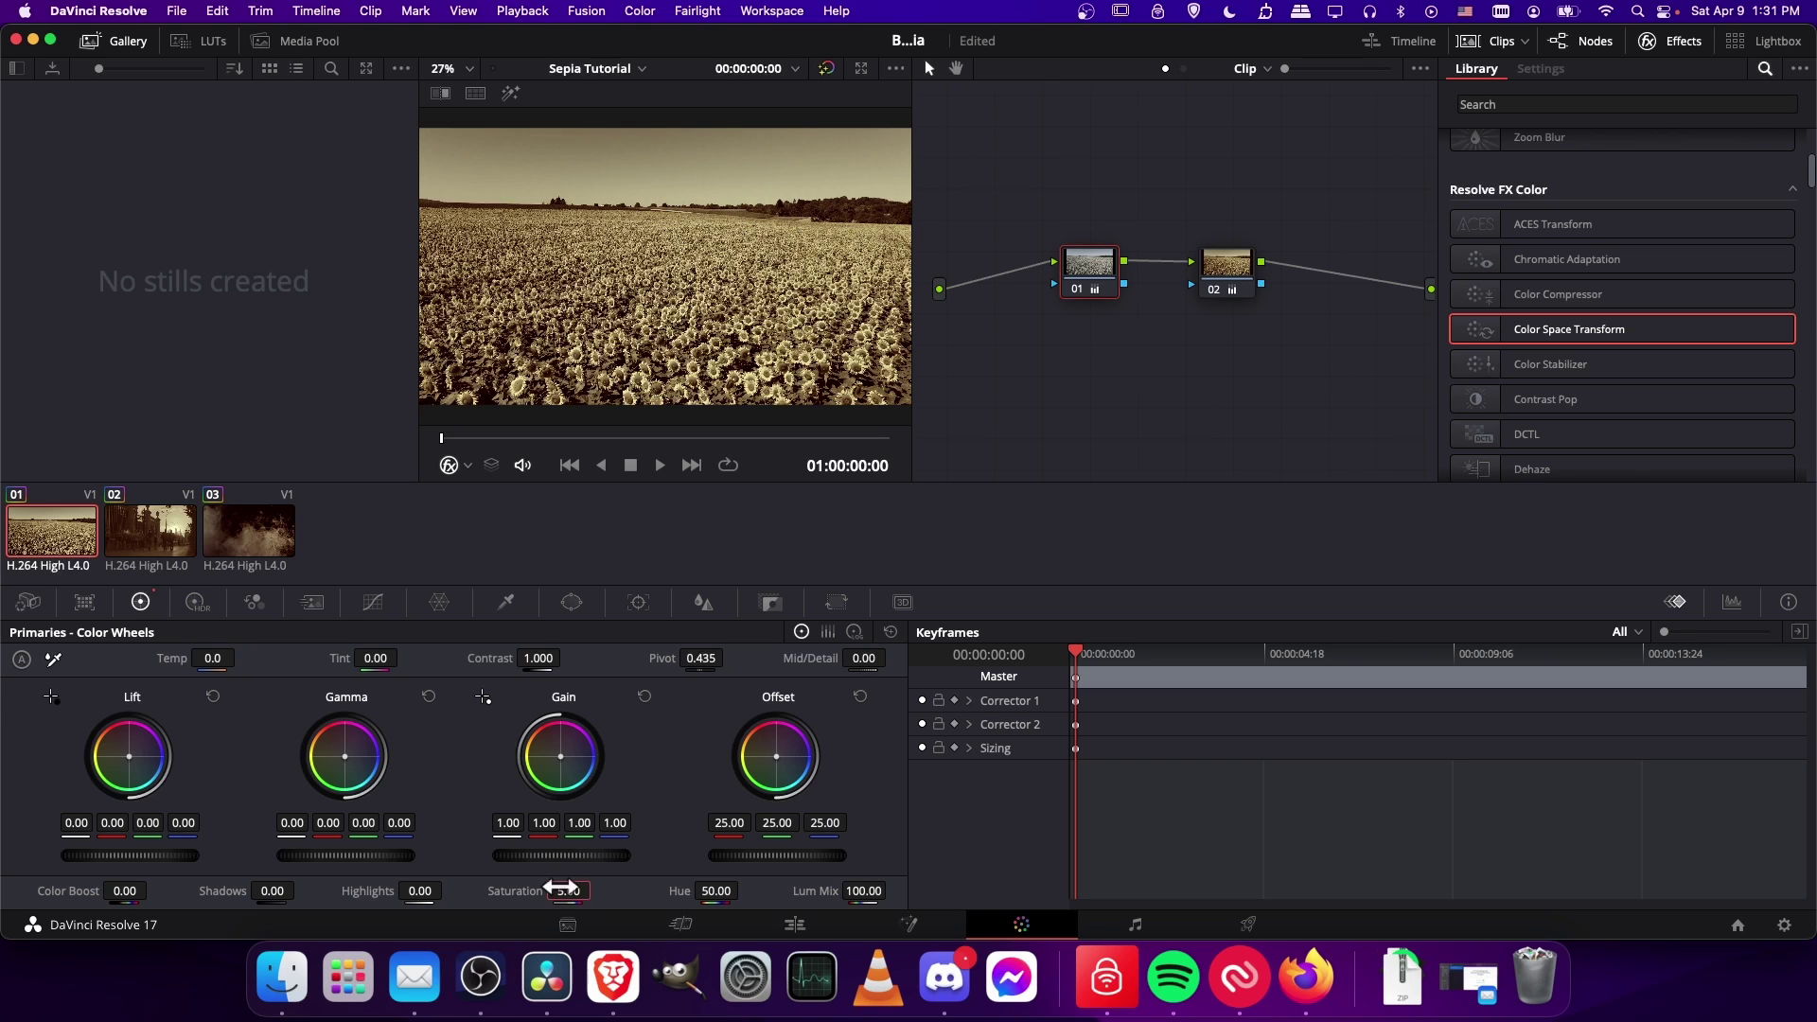
key("BackSpace")
key("BackSpace")
key("BackSpace")
key("BackSpace")
type("0")
key("Return")
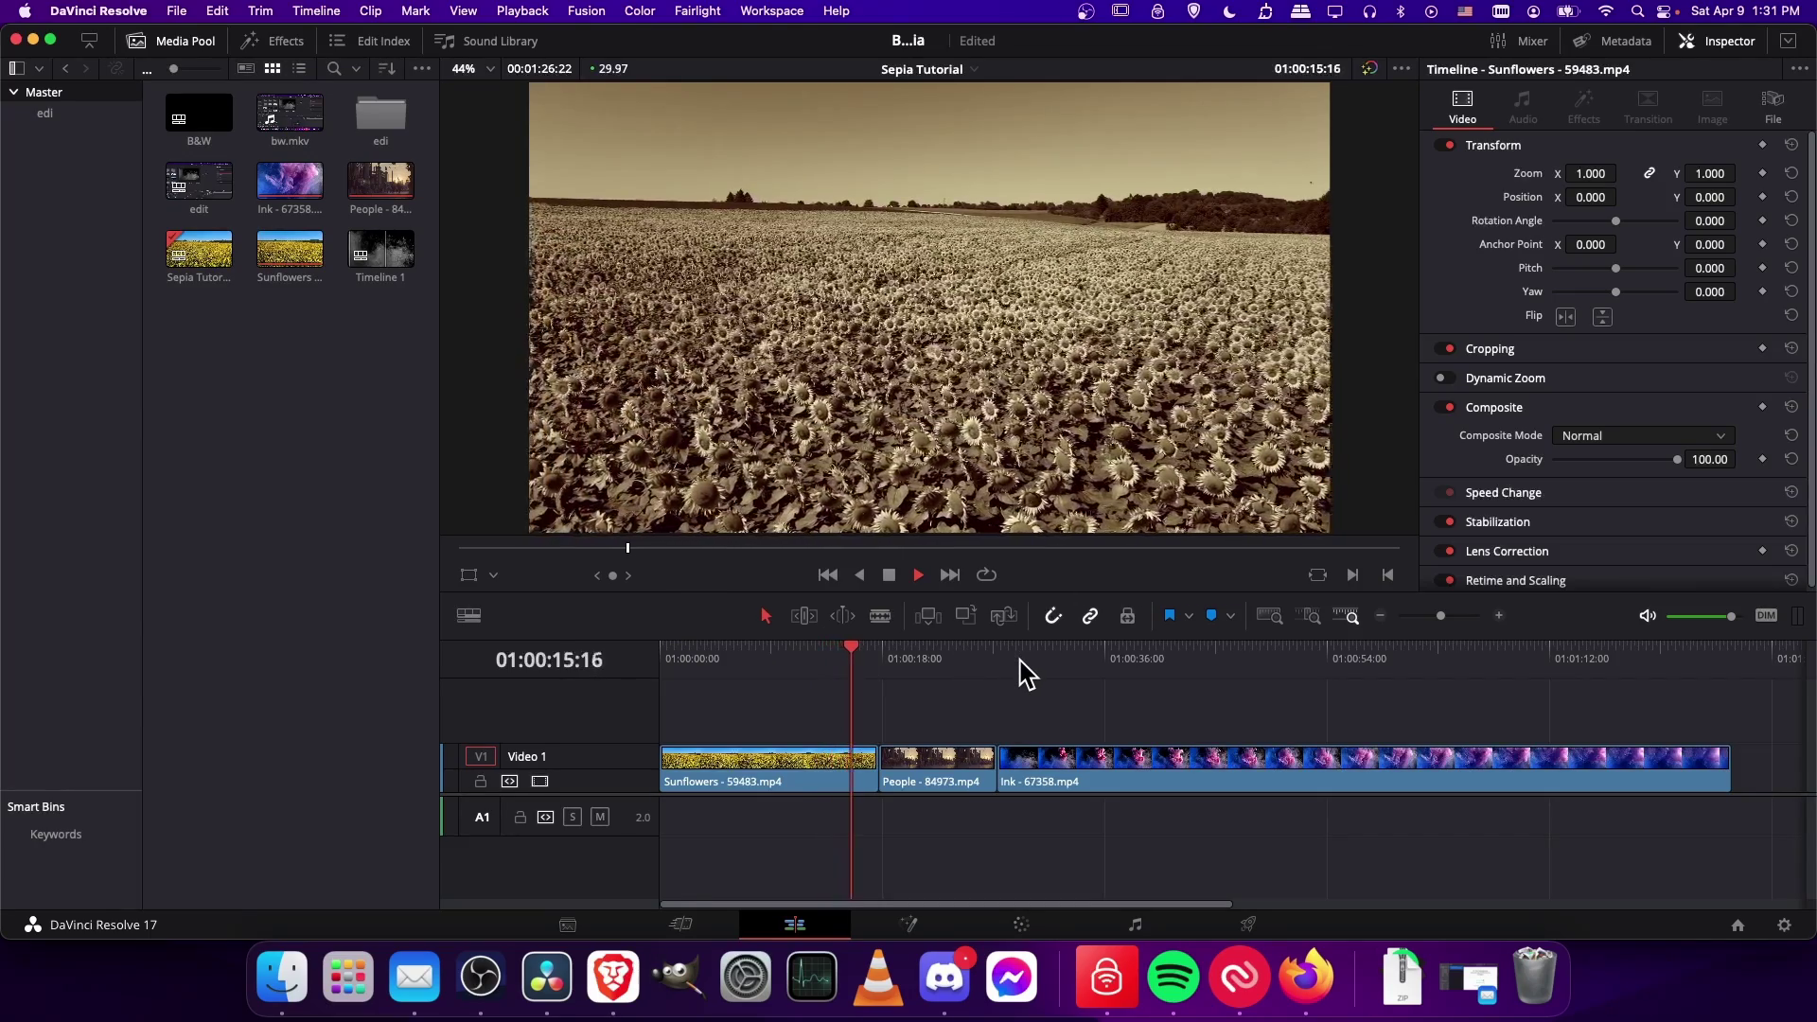
Step: Play the timeline, jumping playback into the People clip and then the Ink clip
left_click(935, 656)
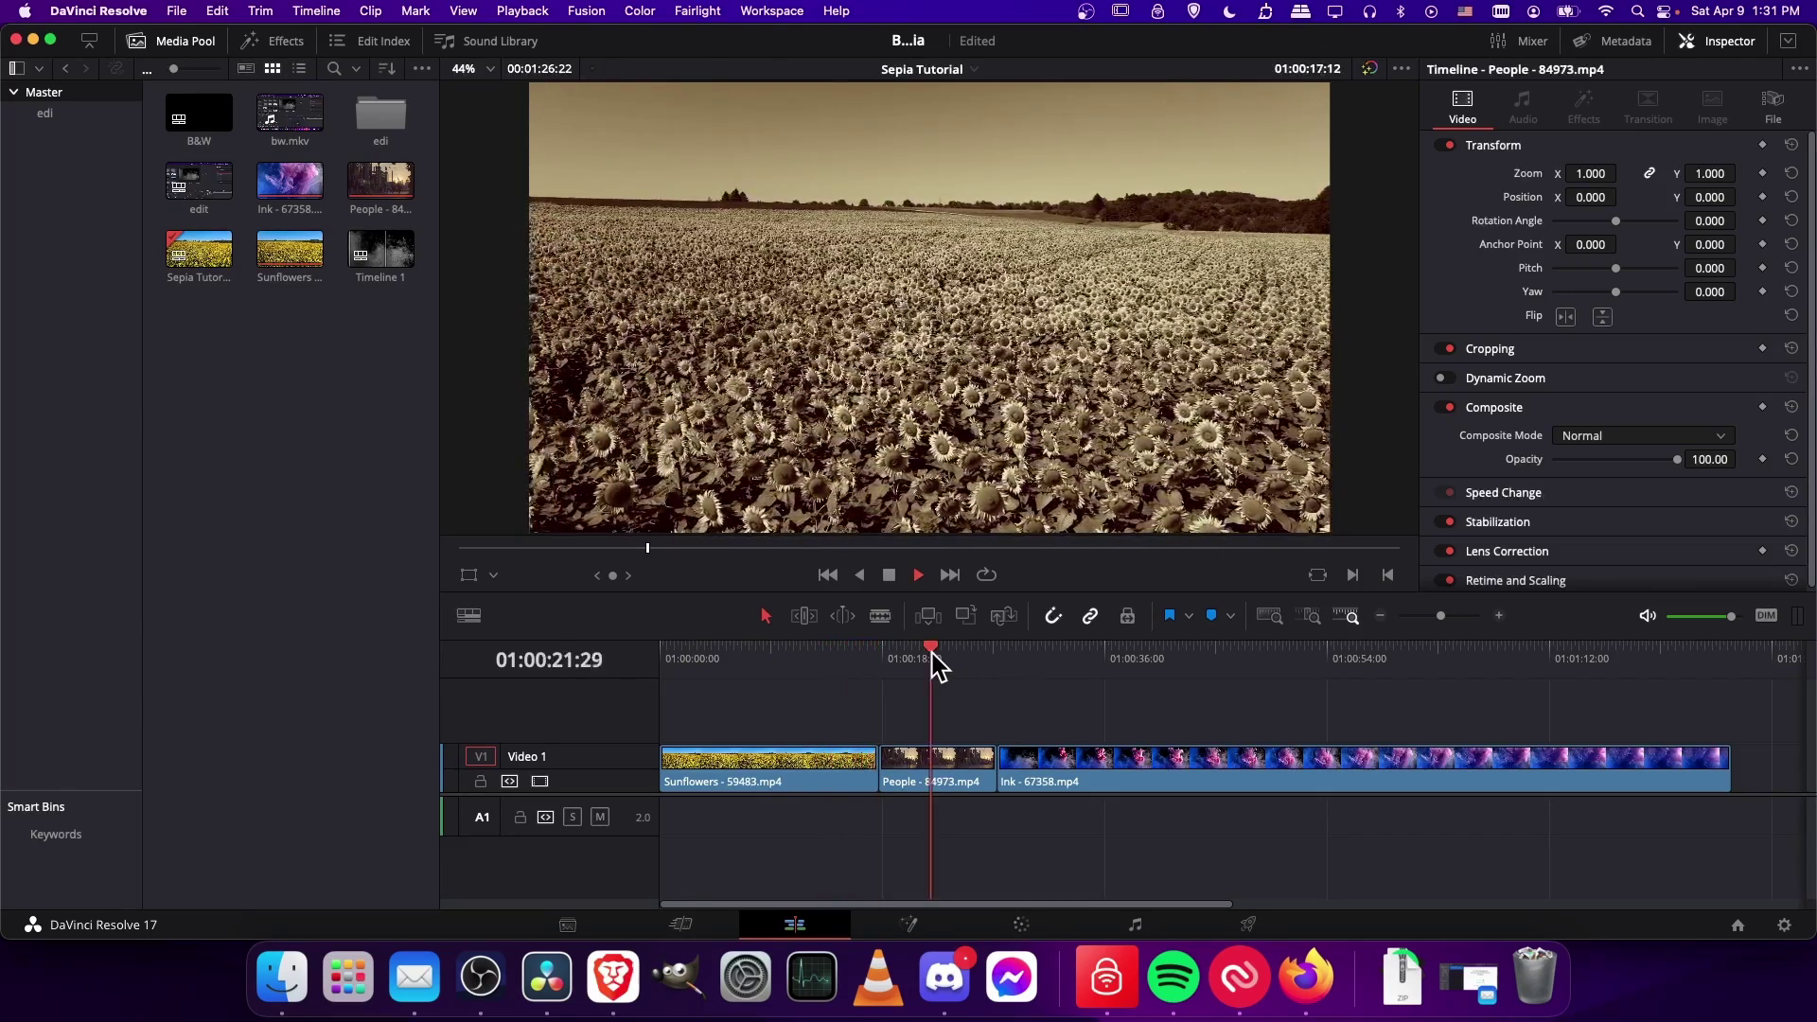
left_click(1056, 656)
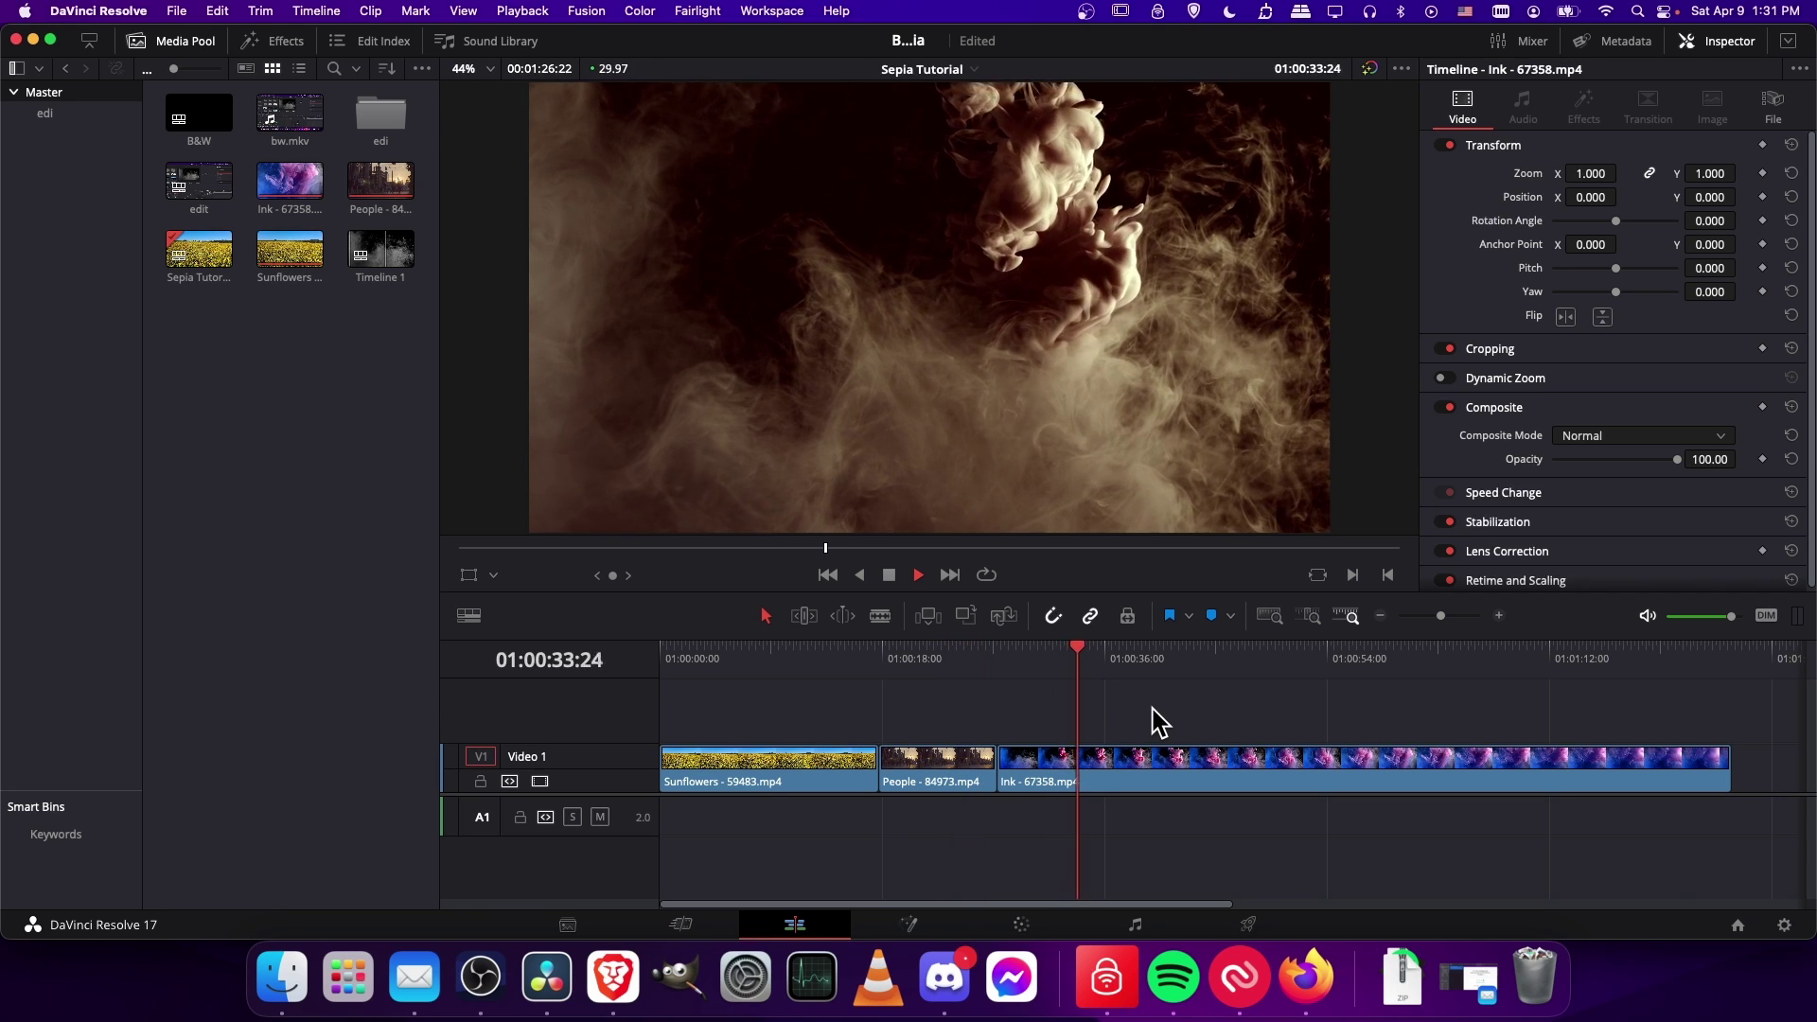